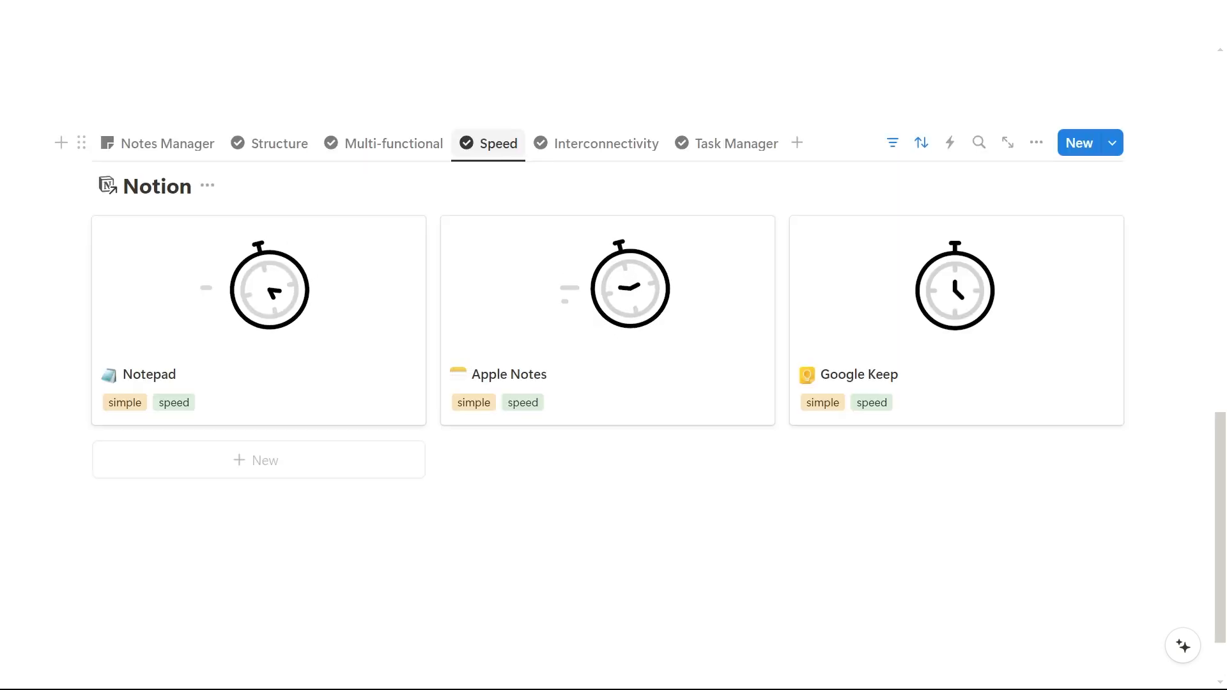
Browse the Interconnectivity and Notes Manager views of the Notion note app gallery
{"action": "left_click", "coordinate": [599, 144]}
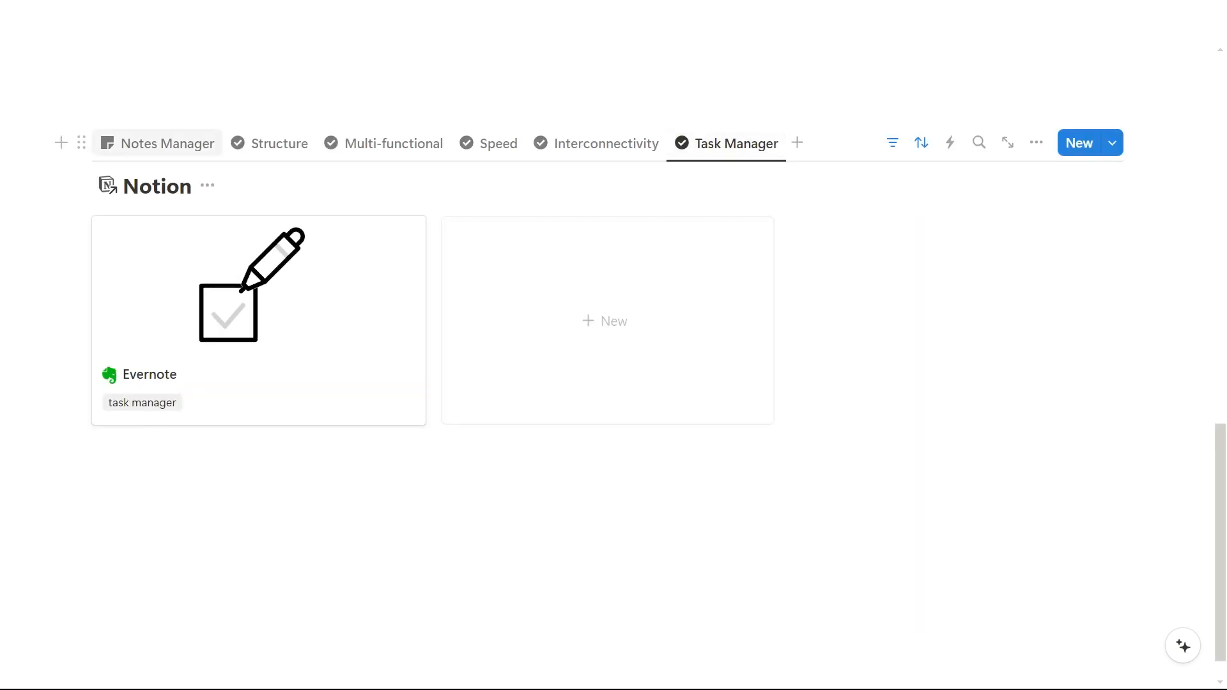
{"action": "left_click", "coordinate": [168, 143]}
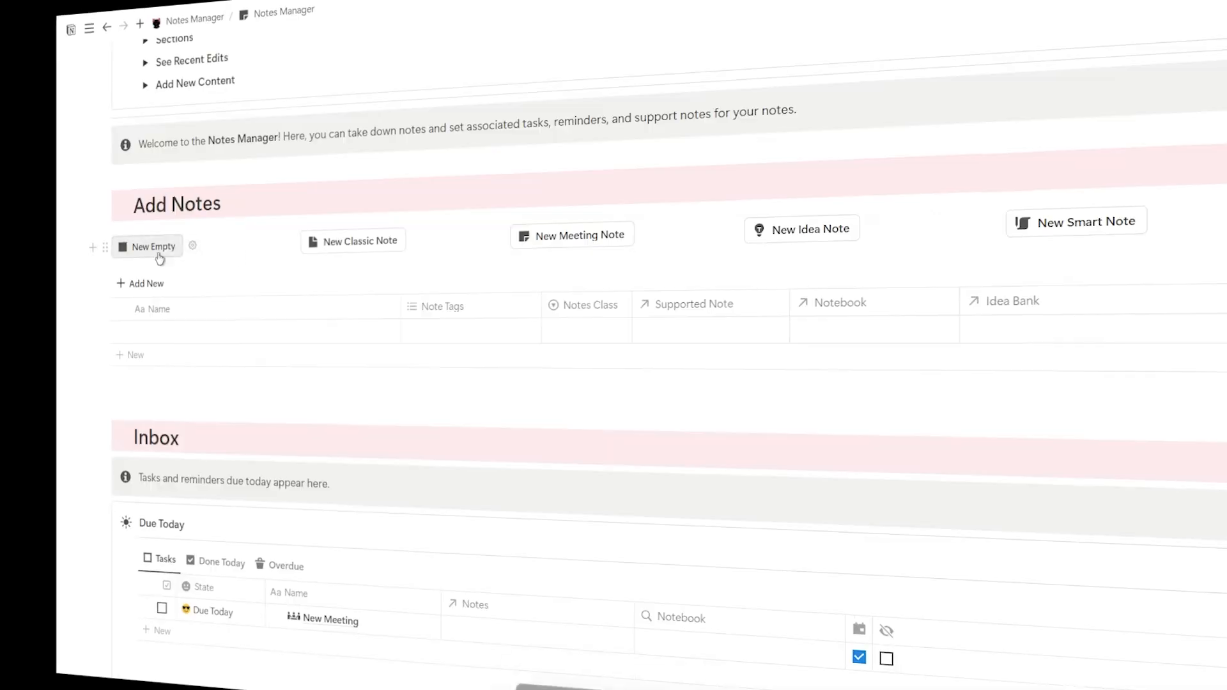
Create a classic note, a meeting note, an idea note and a smart note in the Add Notes section
{"action": "left_click", "coordinate": [350, 241]}
{"action": "left_click", "coordinate": [561, 236]}
{"action": "left_click", "coordinate": [808, 231]}
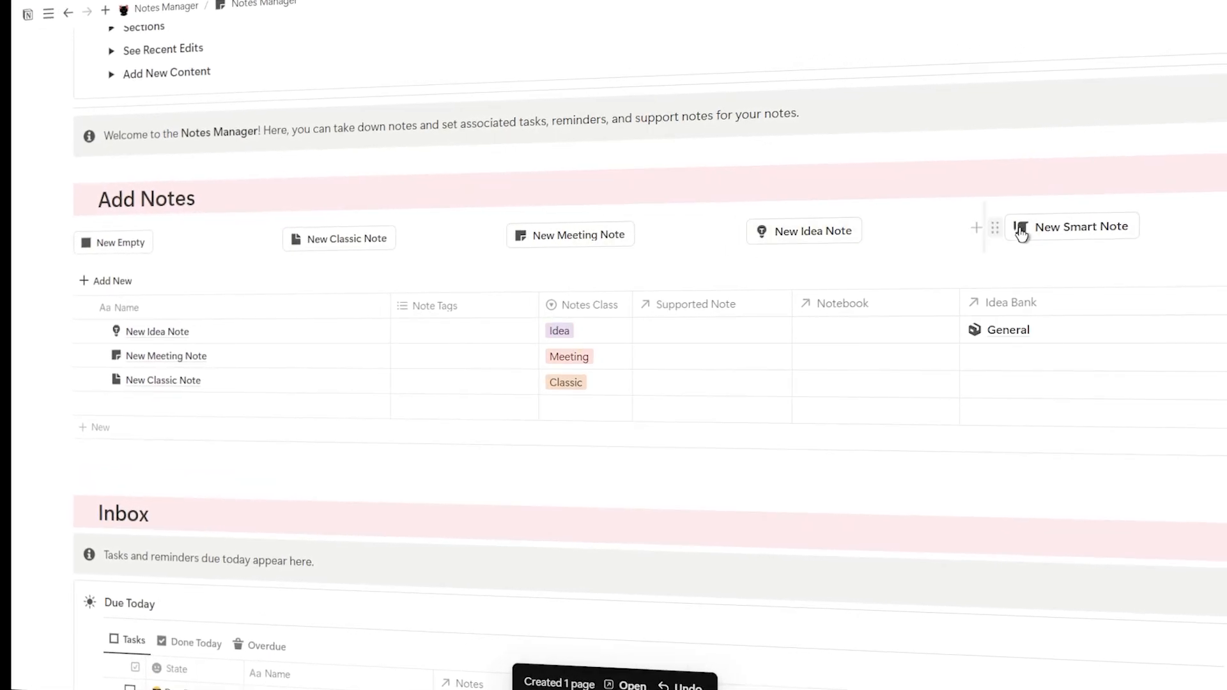
{"action": "left_click", "coordinate": [1007, 231]}
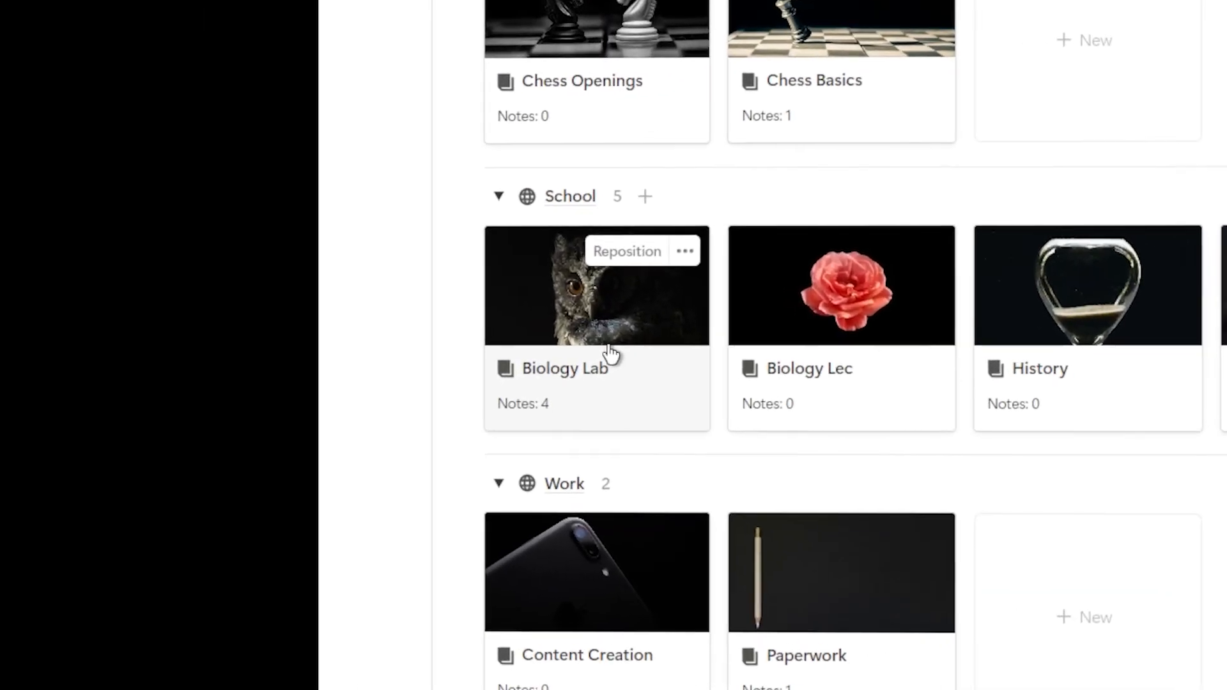
Open the Biology Lab notebook in the School group and reschedule the Work Meeting task in the calendar
{"action": "left_click", "coordinate": [608, 354]}
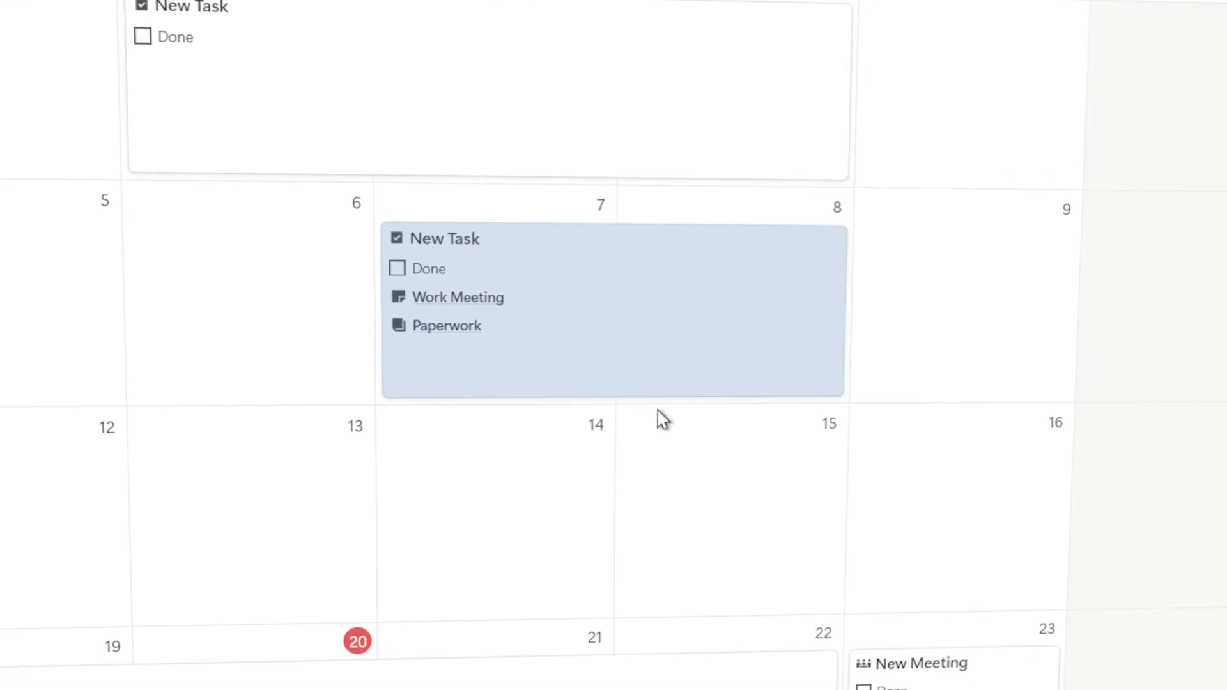
{"action": "left_click_drag", "start_coordinate": [663, 419], "coordinate": [757, 489]}
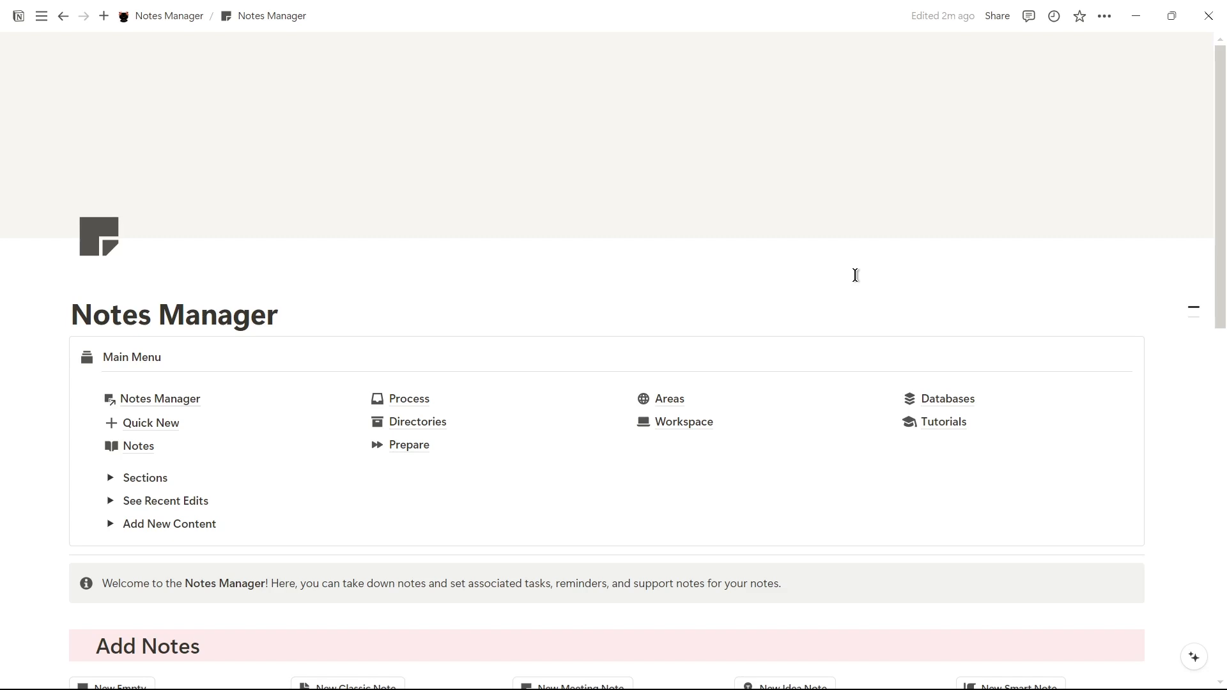
Add an empty note named "Eggs are on top of the fridge" in the Add Notes section
{"action": "scroll", "coordinate": [855, 275], "scroll_direction": "down", "scroll_amount": 6}
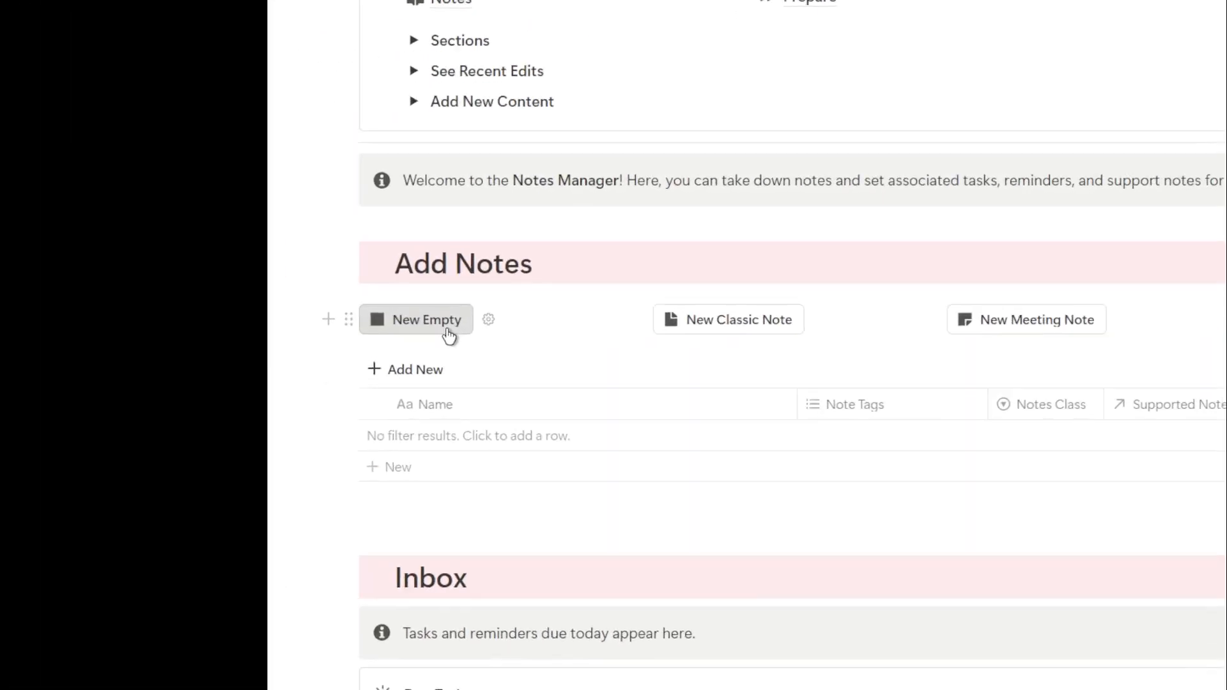
{"action": "left_click", "coordinate": [121, 295]}
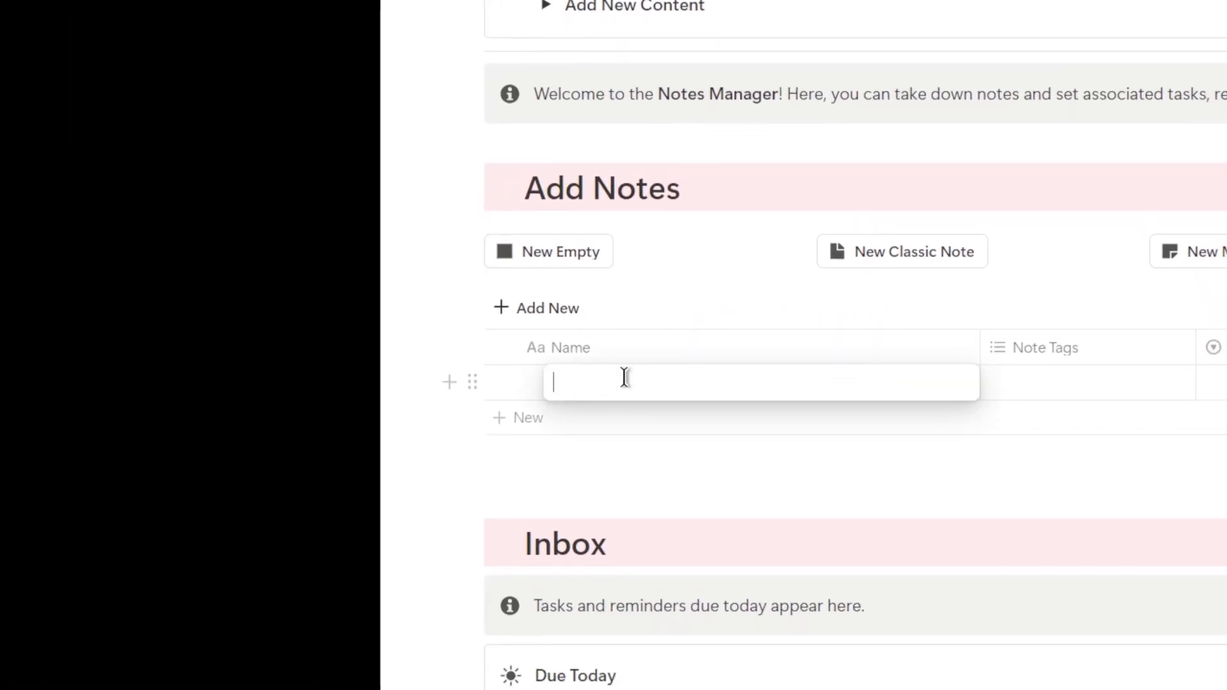
{"action": "type", "text": "Eggs are on top of the fridge"}
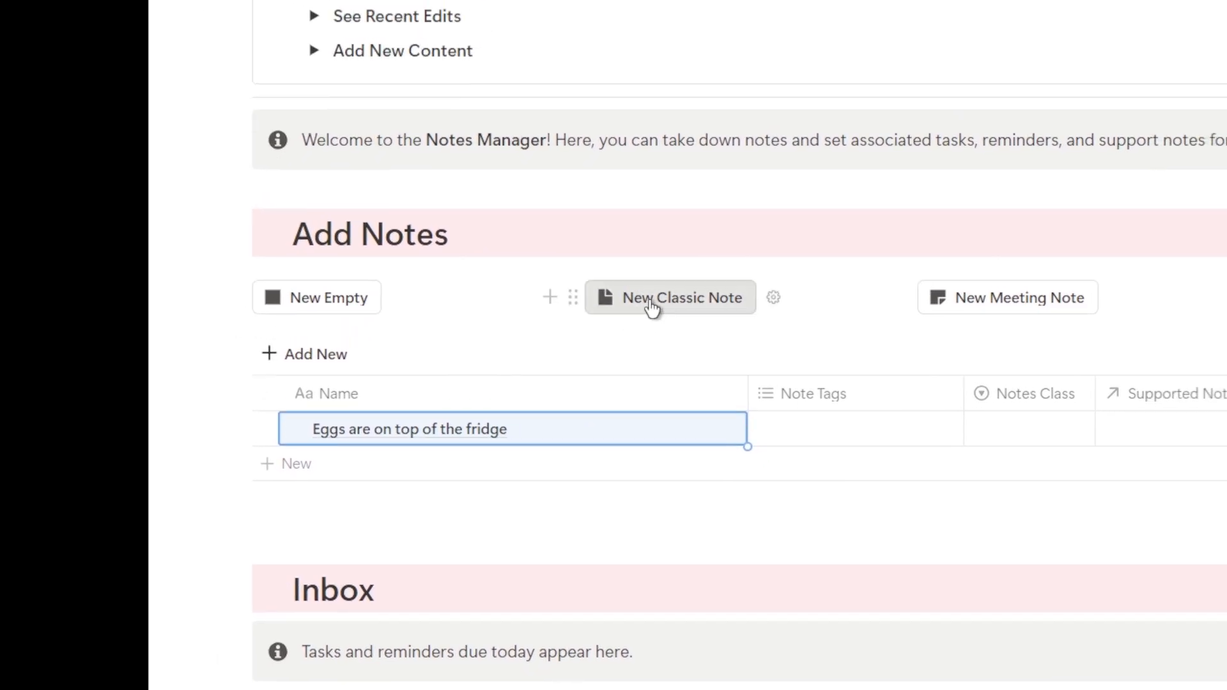
Create a classic note and title it "Introduction to Mental Health"
{"action": "left_click", "coordinate": [732, 199]}
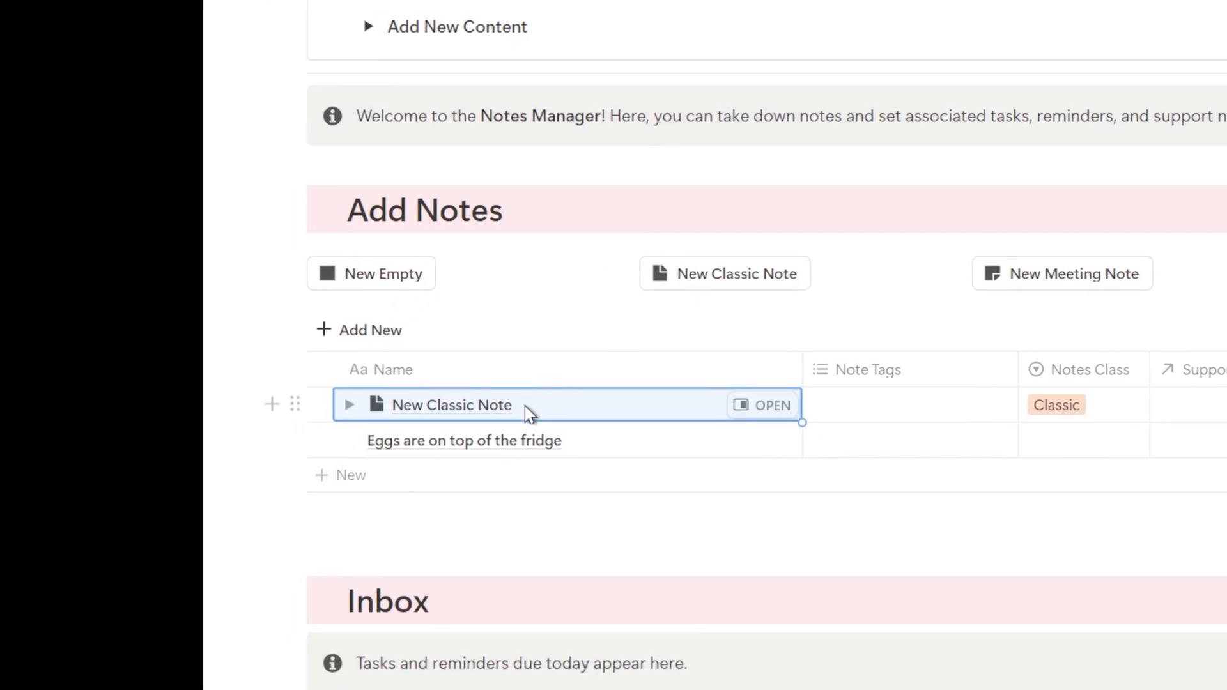
{"action": "scroll", "coordinate": [735, 412], "scroll_direction": "up", "scroll_amount": 5}
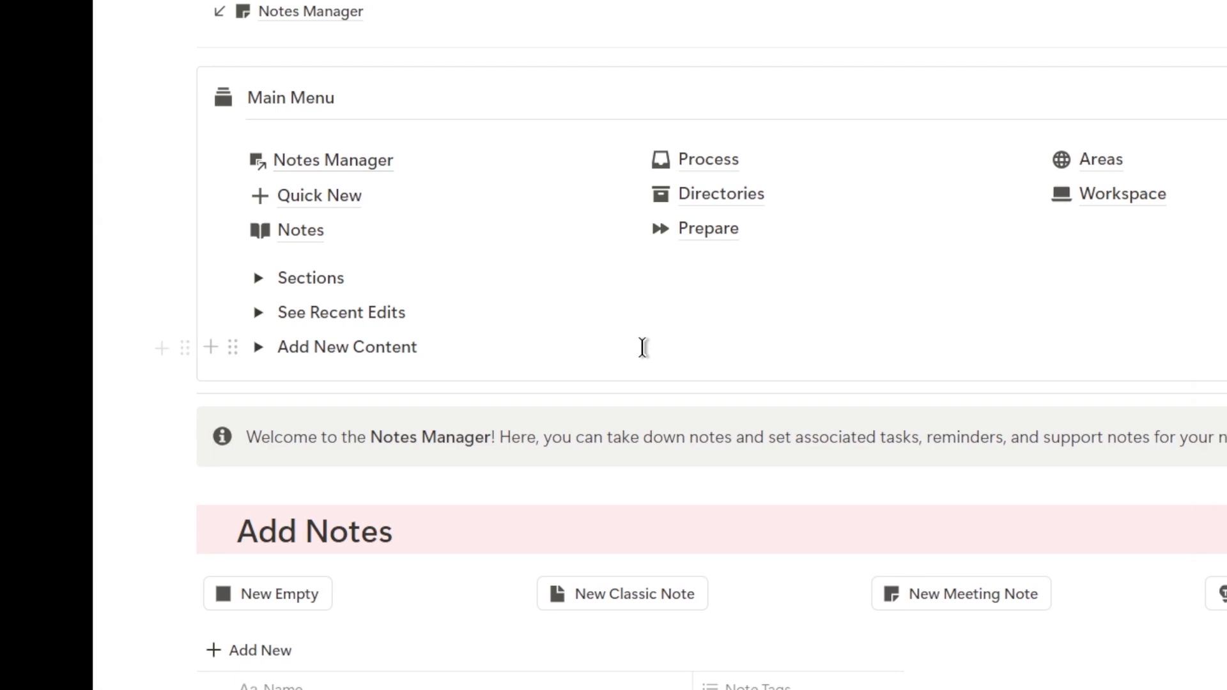
{"action": "triple_click", "coordinate": [616, 345]}
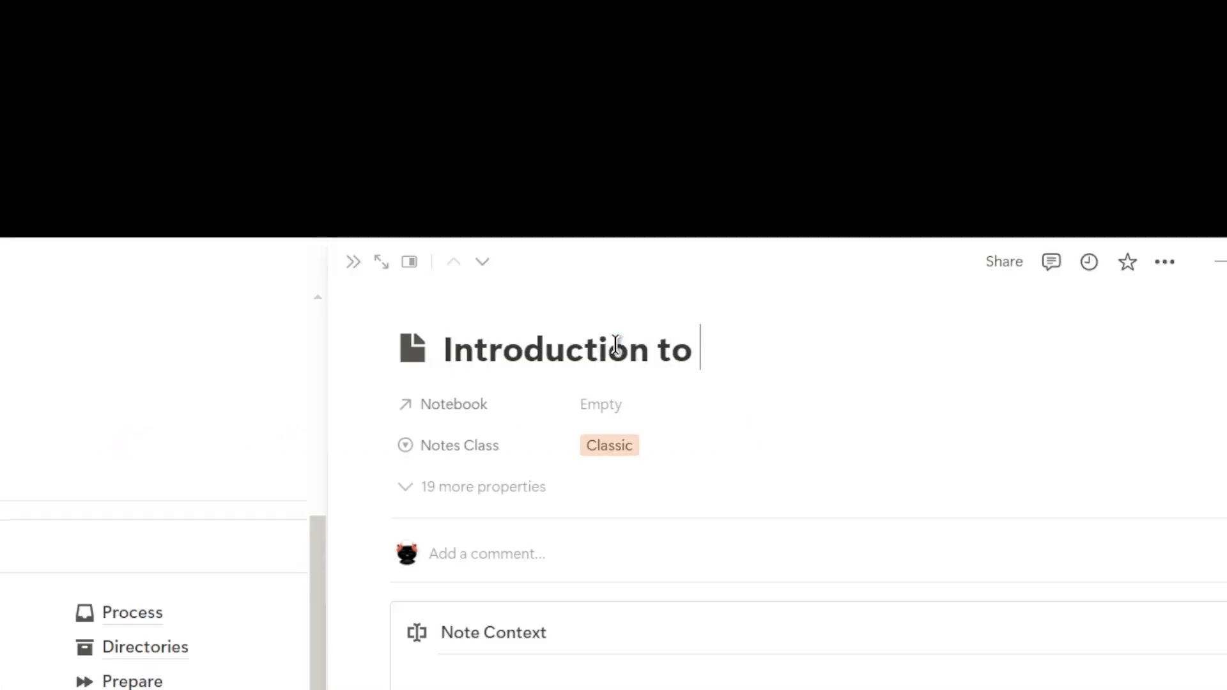
Link the Introduction to Mental Health note to a newly created notebook named "Mental Health"
{"action": "left_click", "coordinate": [600, 406]}
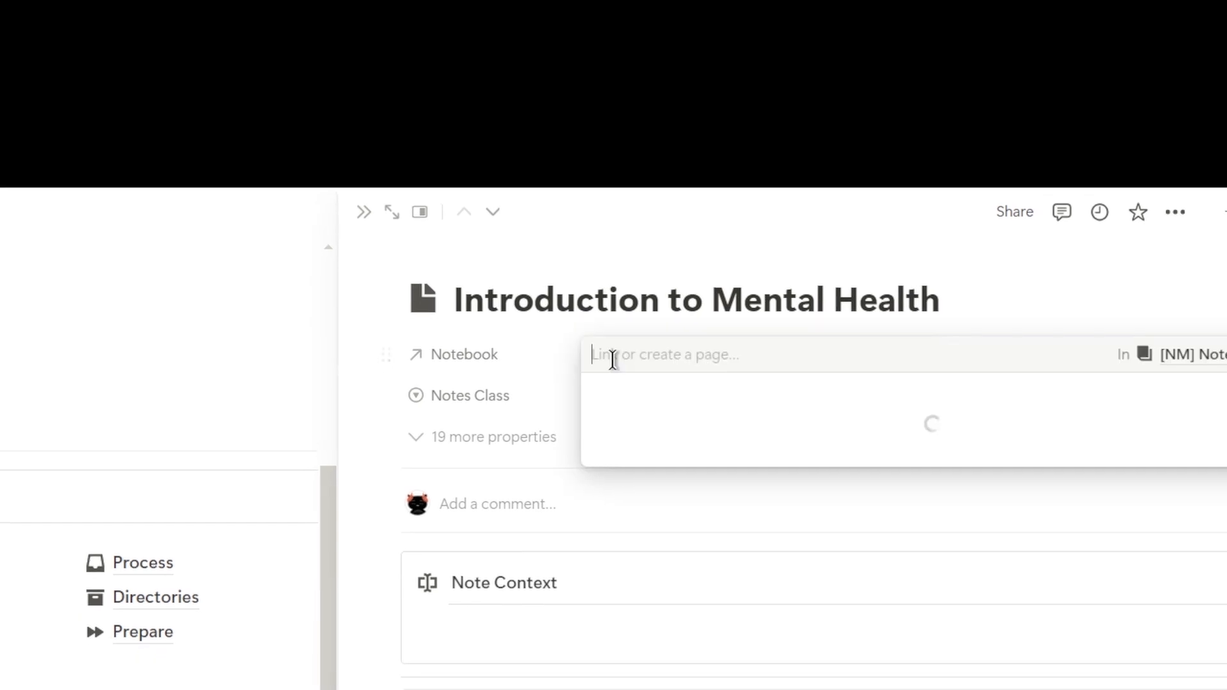
{"action": "type", "text": "Mental Health"}
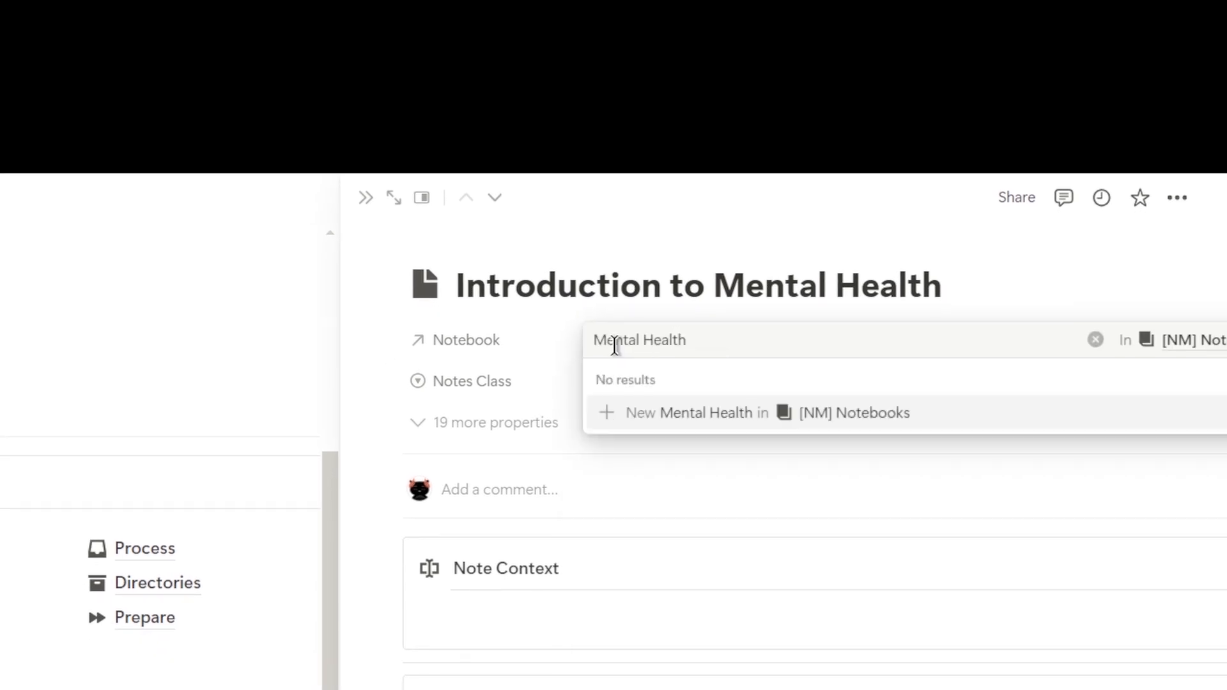
{"action": "left_click", "coordinate": [674, 412]}
{"action": "left_click", "coordinate": [564, 394]}
Write "Watched a mental health video" with a Today date mention in the Note Context box
{"action": "left_click", "coordinate": [530, 567]}
{"action": "type", "text": "Watched a mental health video @today"}
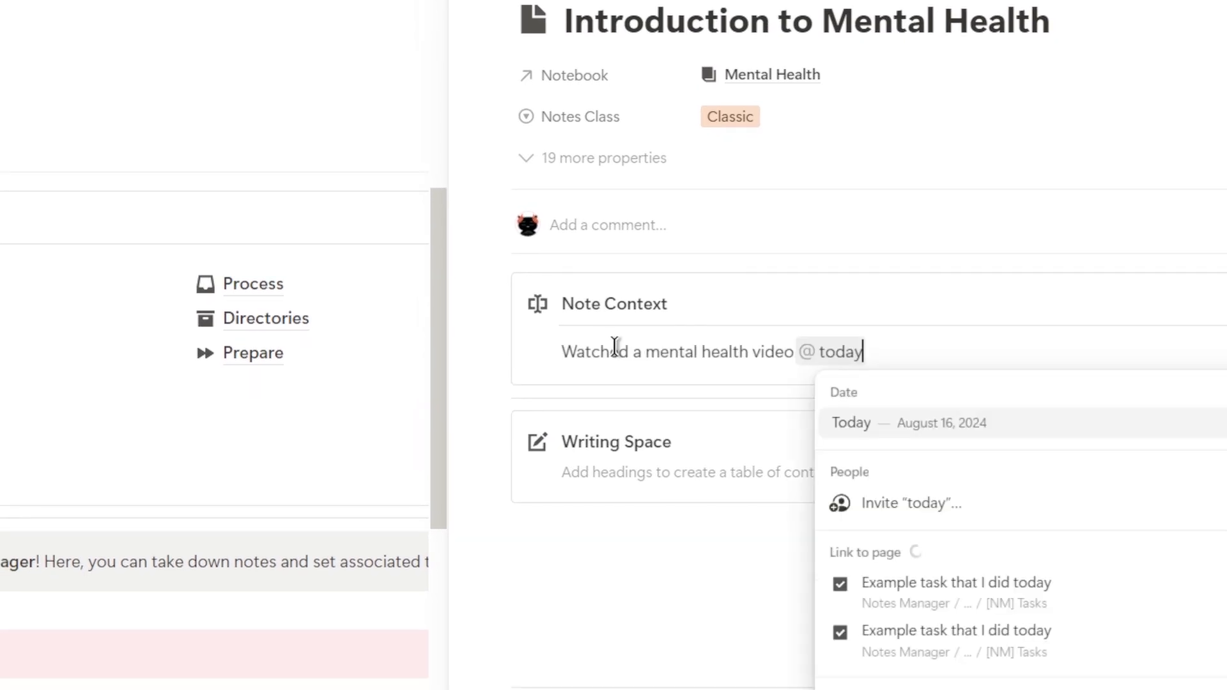
{"action": "left_click", "coordinate": [856, 423]}
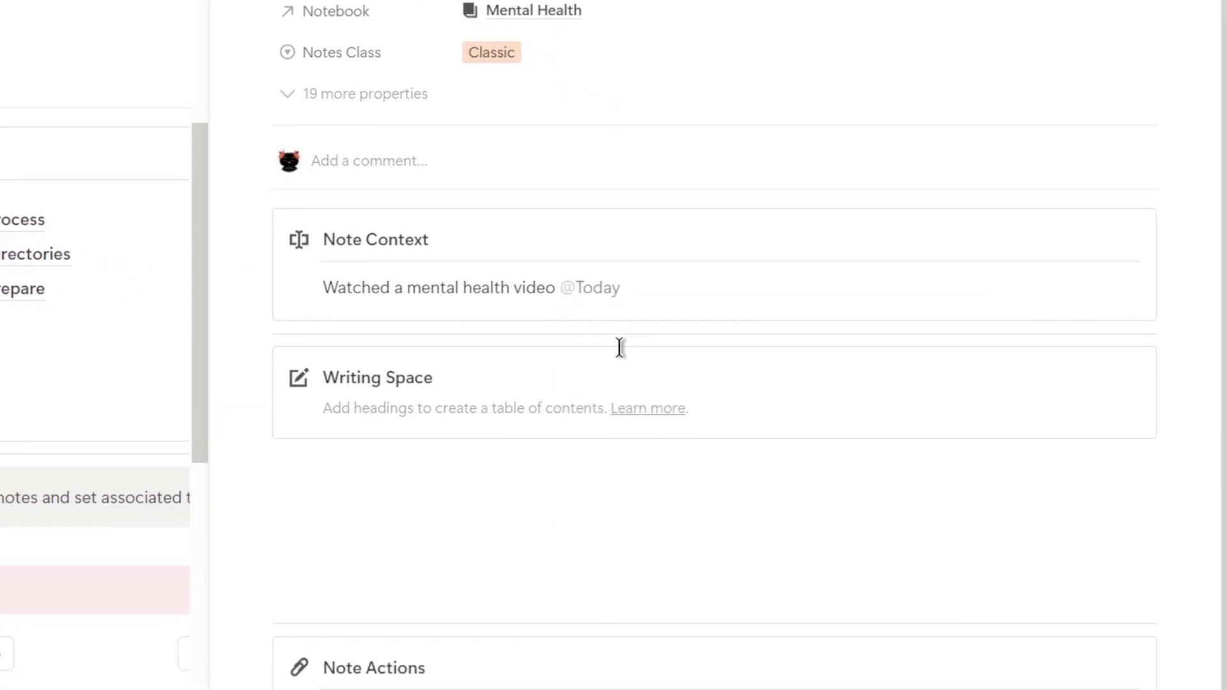
Below Writing Space, write the heading "Why mental health matters" over "Mental health is the first step to self-improvement." and try its contents link
{"action": "left_click", "coordinate": [461, 461]}
{"action": "type", "text": "Mental health is the first step to self-impr"}
{"action": "type", "text": "ovement."}
{"action": "type", "text": "Why mental health matters"}
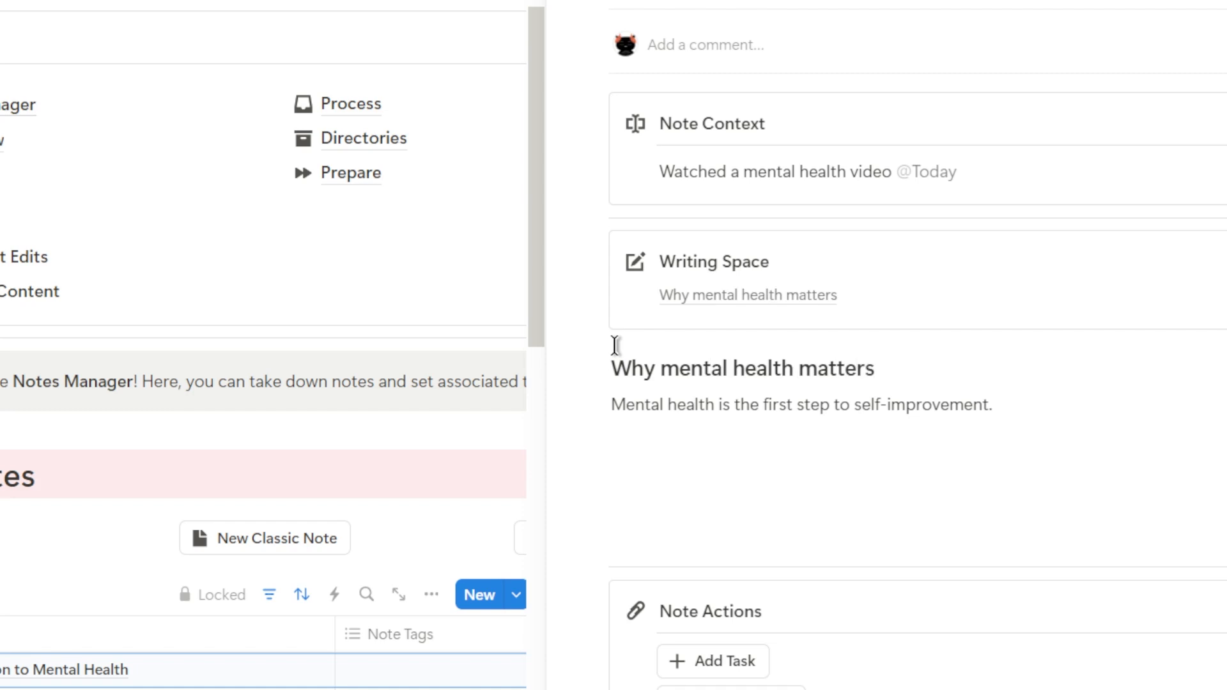
{"action": "left_click", "coordinate": [693, 296]}
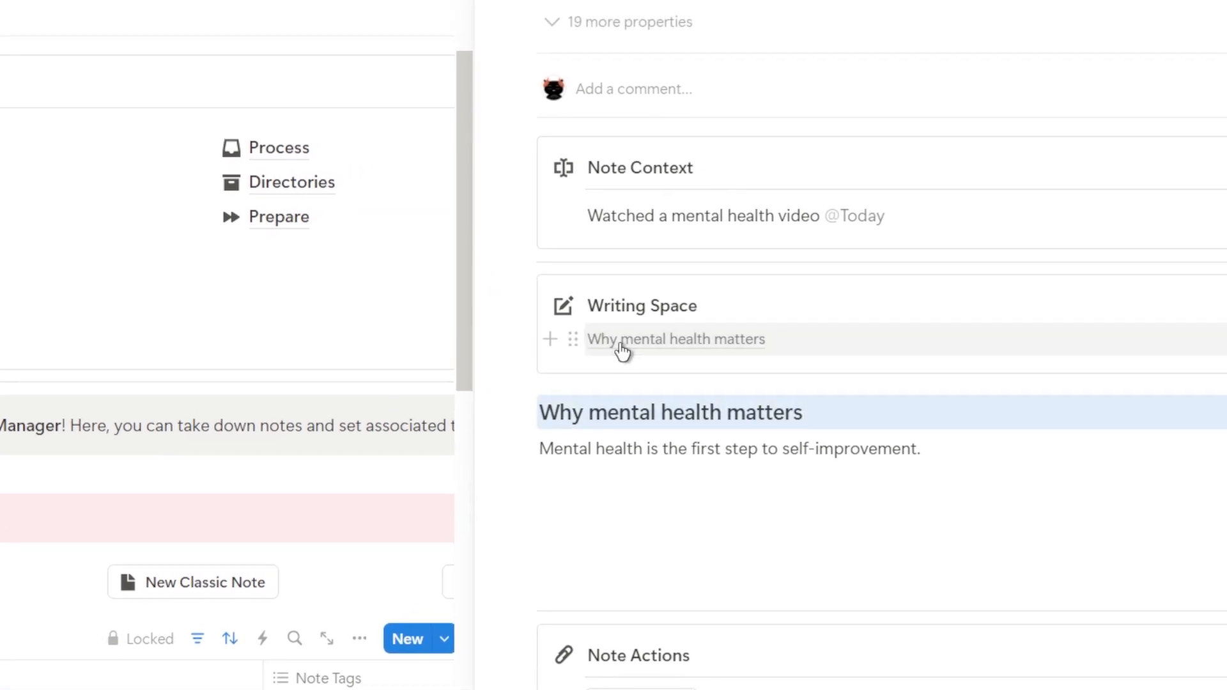
{"action": "scroll", "coordinate": [615, 347], "scroll_direction": "down", "scroll_amount": 1}
{"action": "key", "text": "Escape"}
Create a meeting note, open it in side peek and title it "Work Meeting"
{"action": "scroll", "coordinate": [614, 346], "scroll_direction": "down", "scroll_amount": 4}
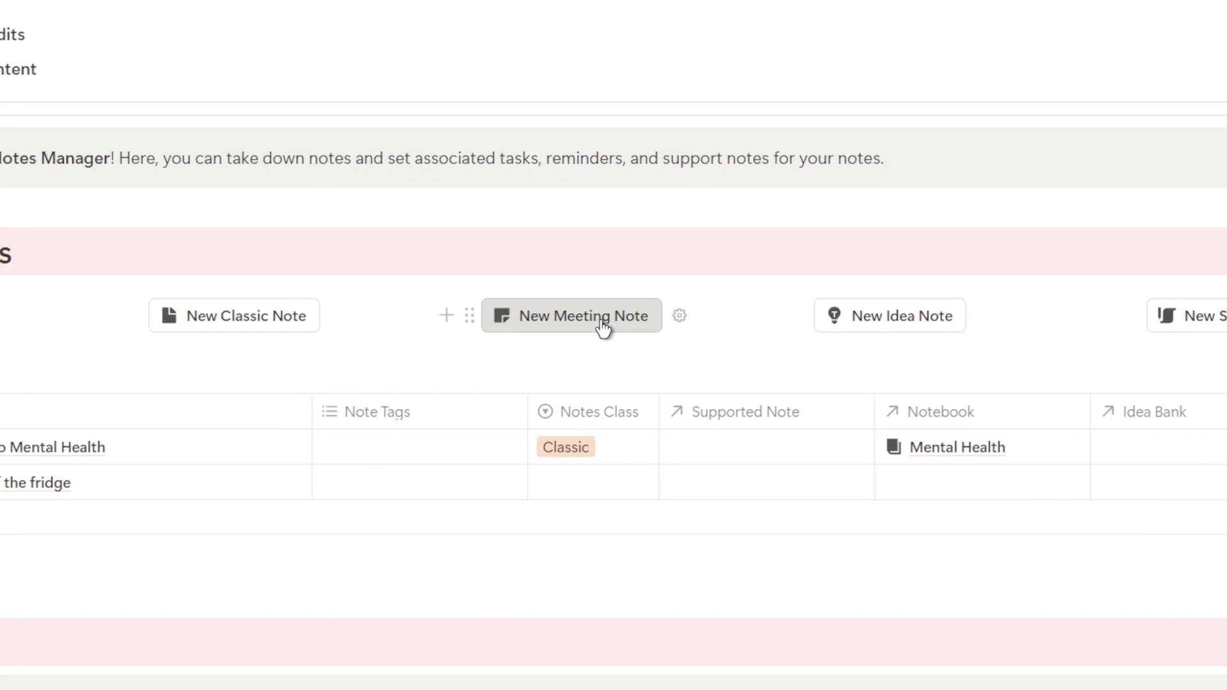
{"action": "left_click", "coordinate": [546, 211]}
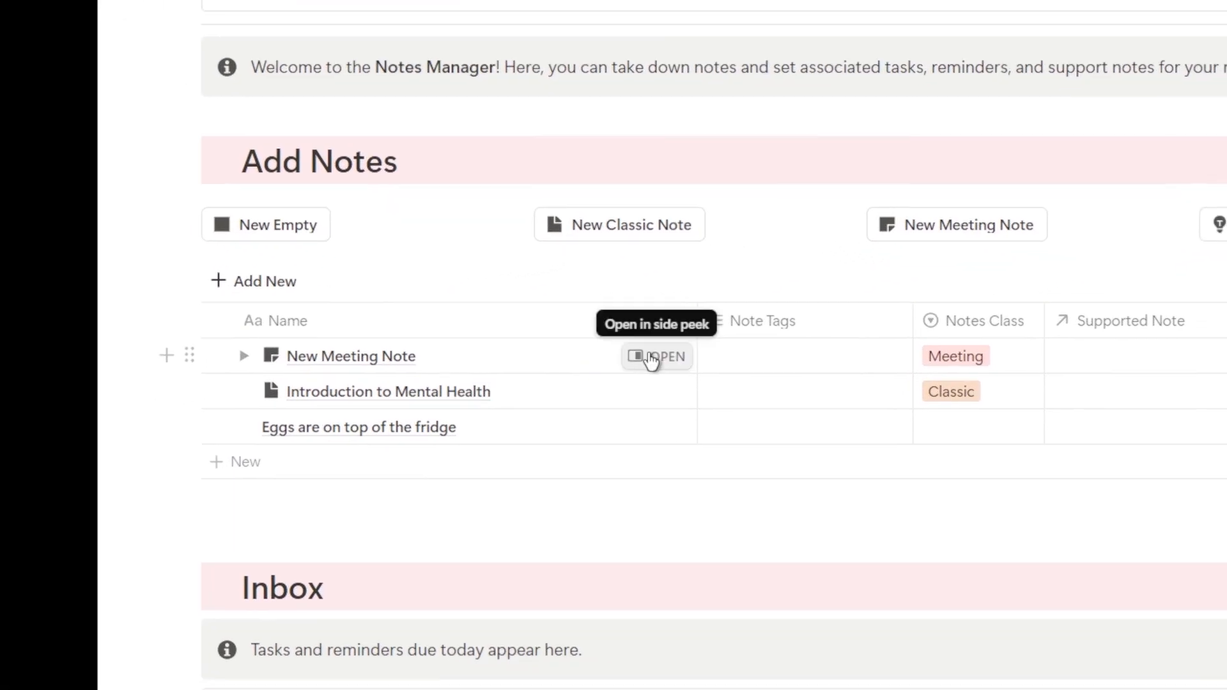
{"action": "left_click", "coordinate": [653, 358]}
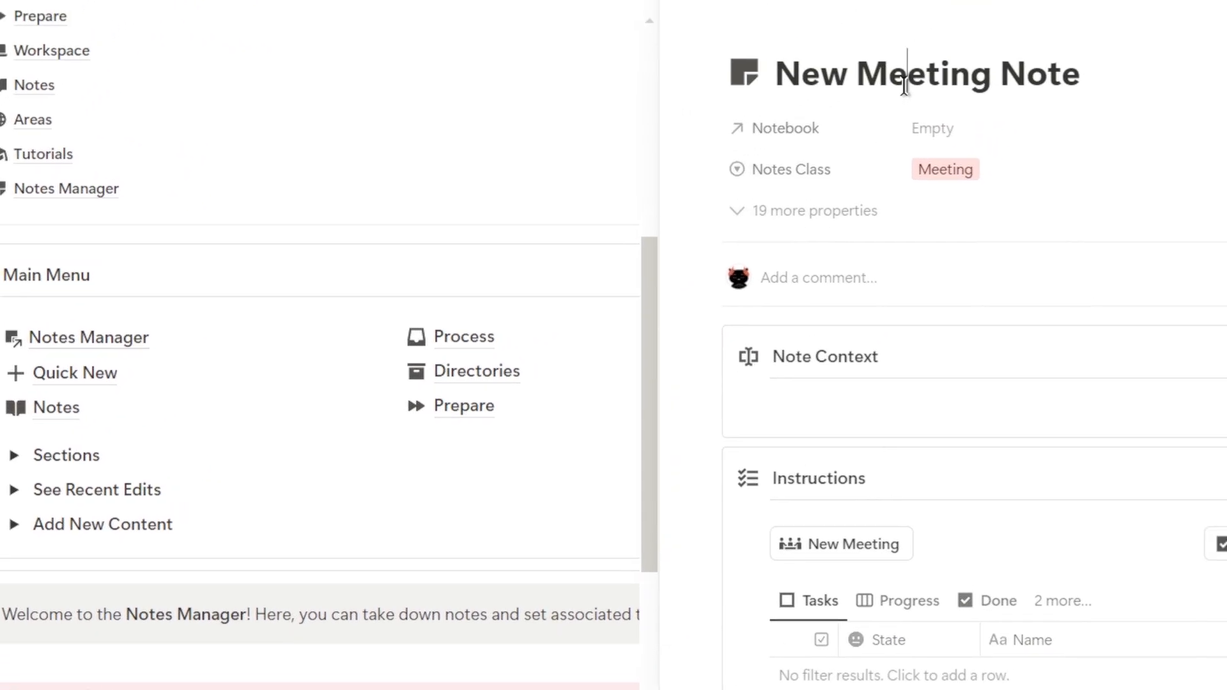
{"action": "triple_click", "coordinate": [911, 77]}
{"action": "type", "text": "Work"}
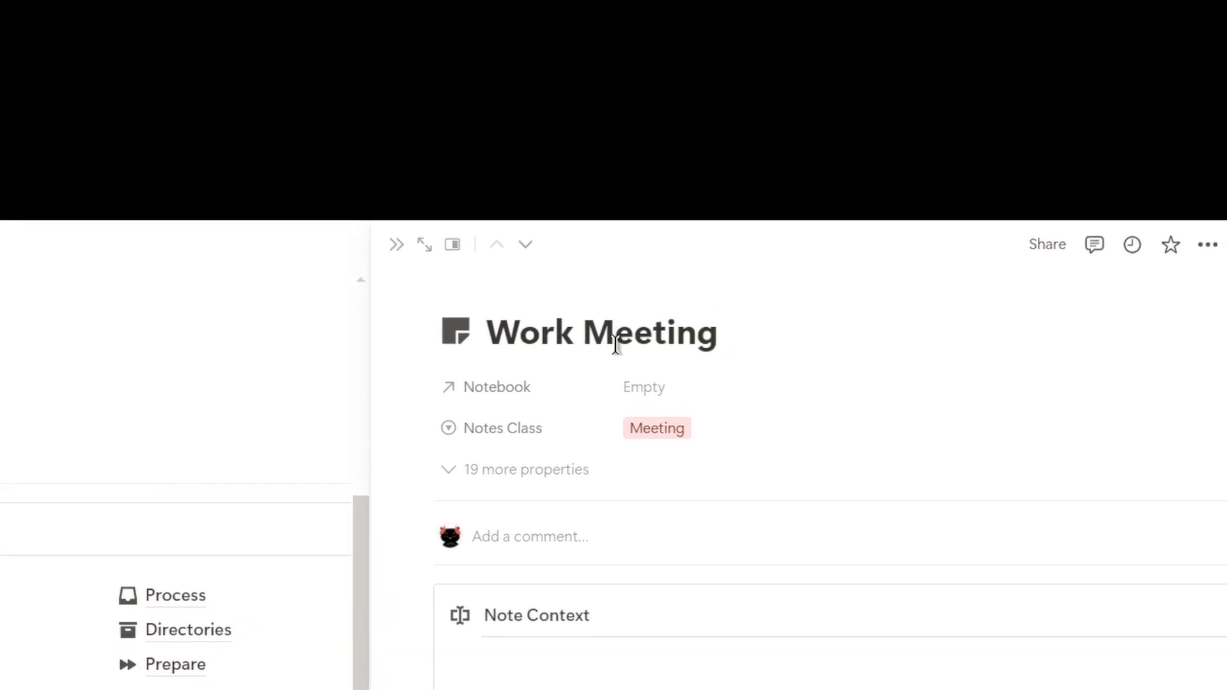
Add a meeting due August 23, 2024 and two new tasks to the Work Meeting note's Instructions
{"action": "left_click", "coordinate": [608, 445]}
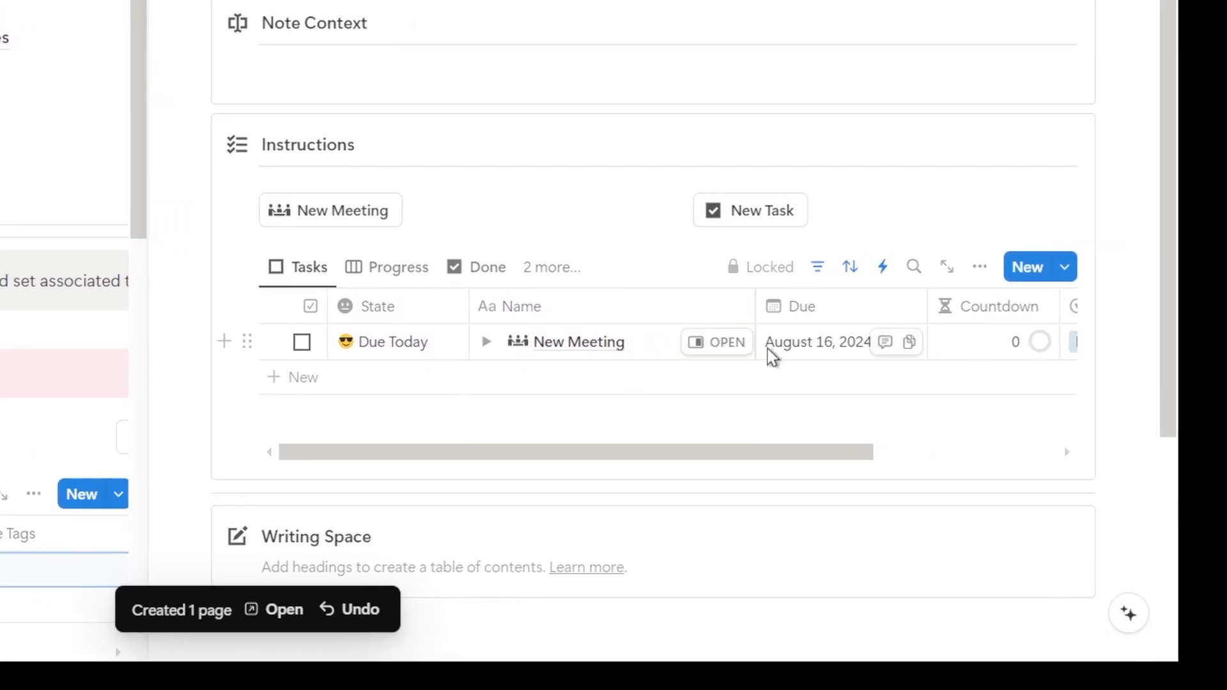
{"action": "left_click", "coordinate": [687, 353]}
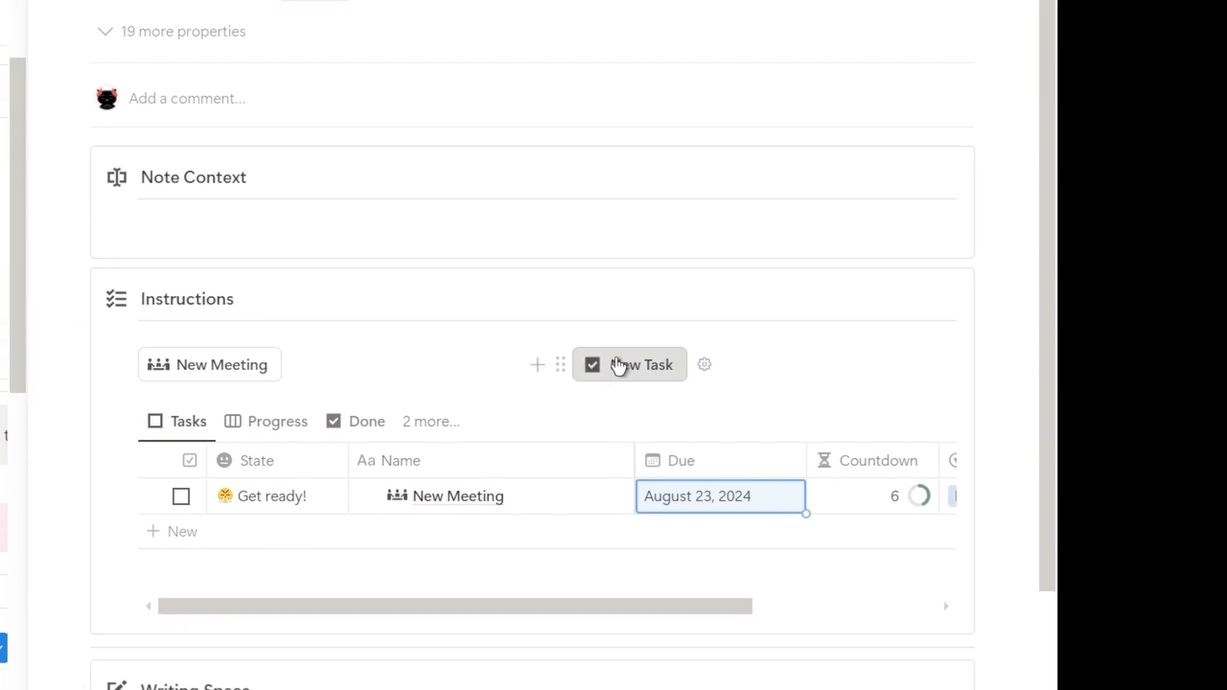
{"action": "left_click", "coordinate": [616, 356]}
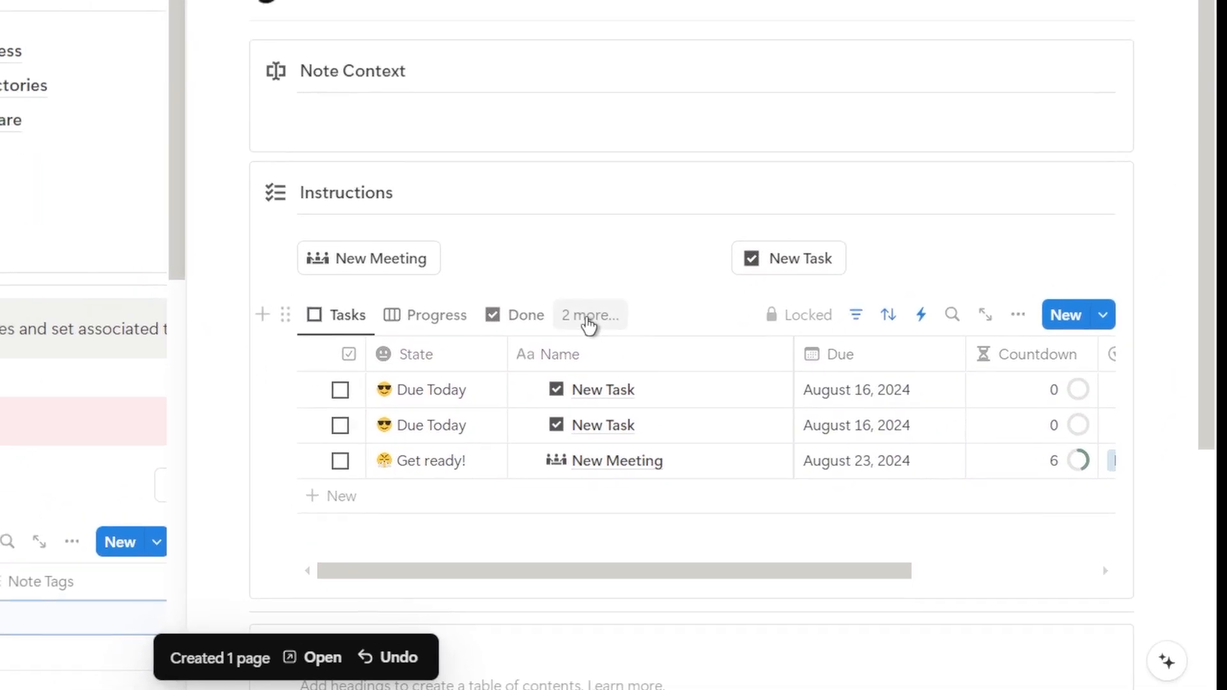
Look over the additional views and the remaining columns of the Instructions task table
{"action": "left_click", "coordinate": [588, 326]}
{"action": "left_click", "coordinate": [498, 514]}
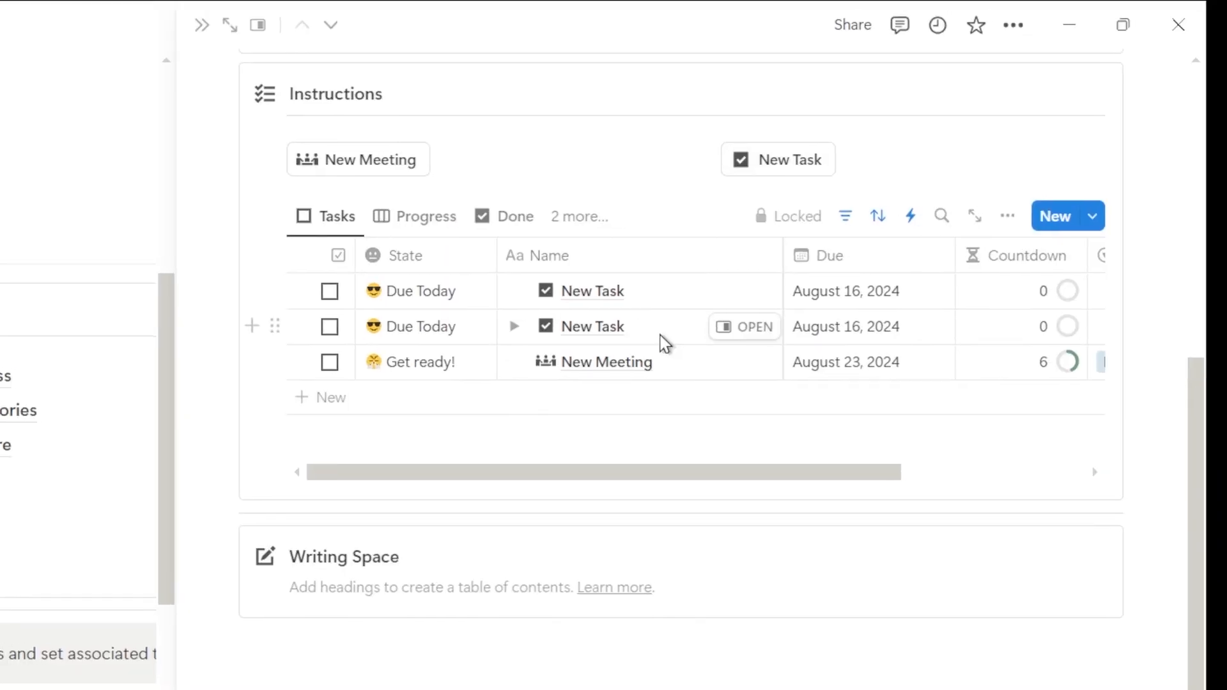
{"action": "scroll", "coordinate": [627, 342], "scroll_direction": "right", "scroll_amount": 4}
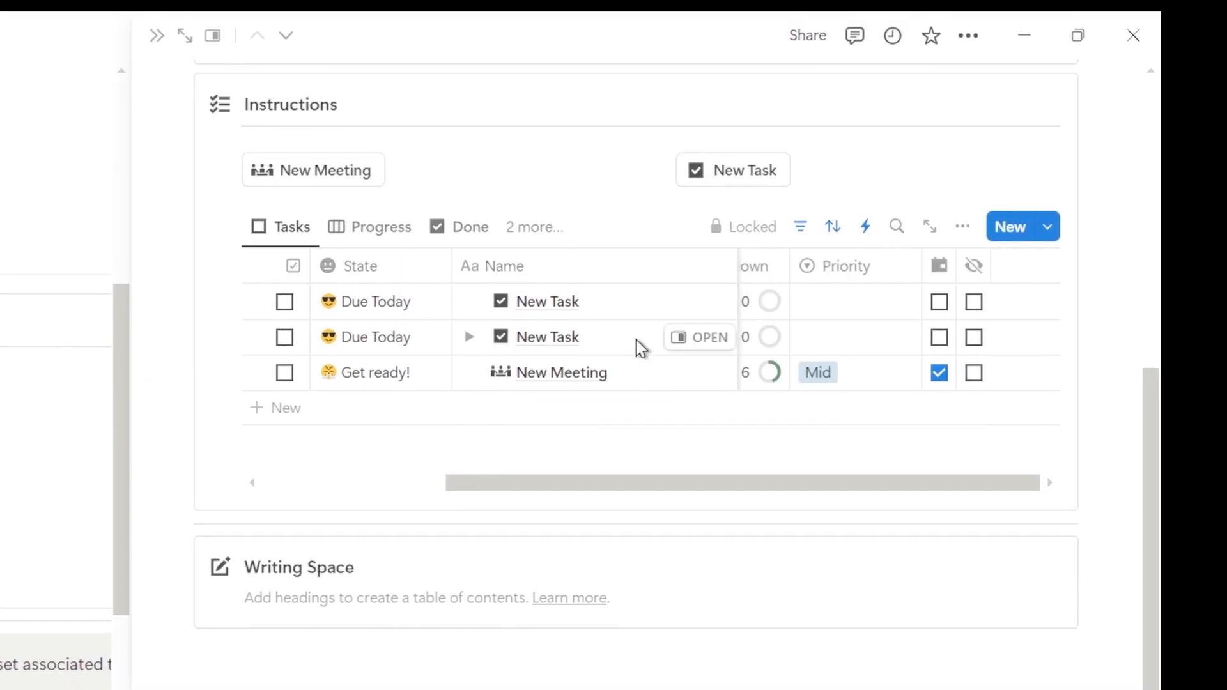
{"action": "left_click", "coordinate": [812, 328]}
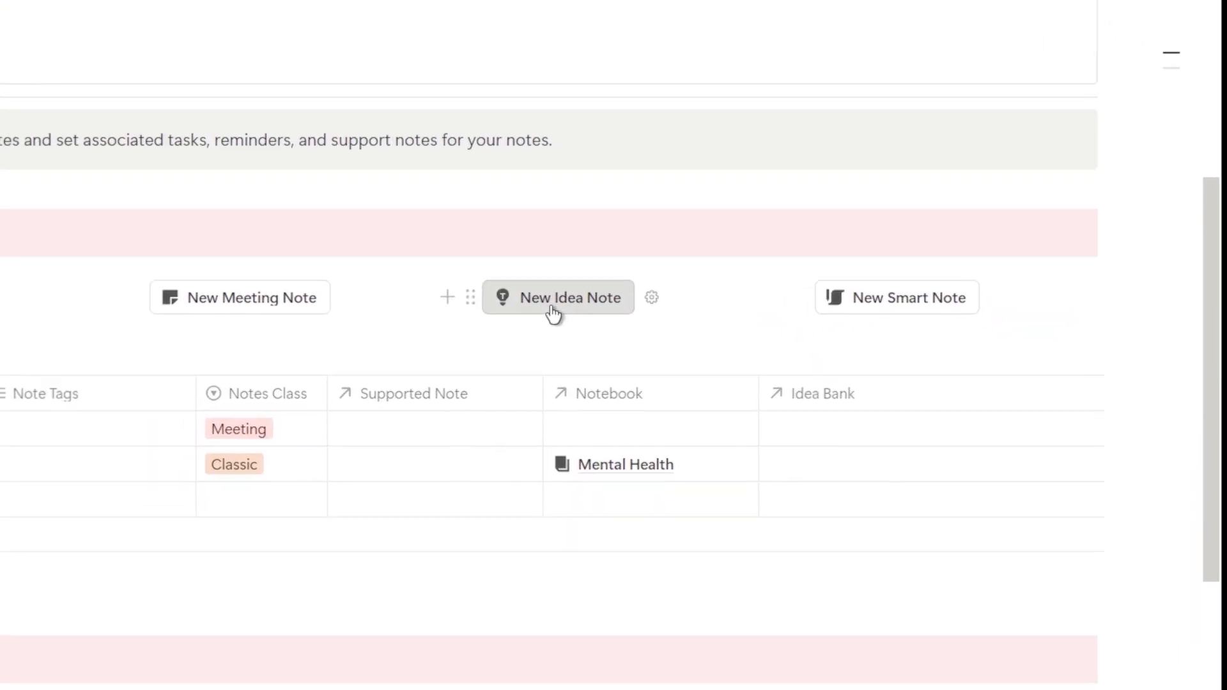
Create an idea note, open it in side peek and title it "My Experiment Idea"
{"action": "left_click", "coordinate": [230, 121]}
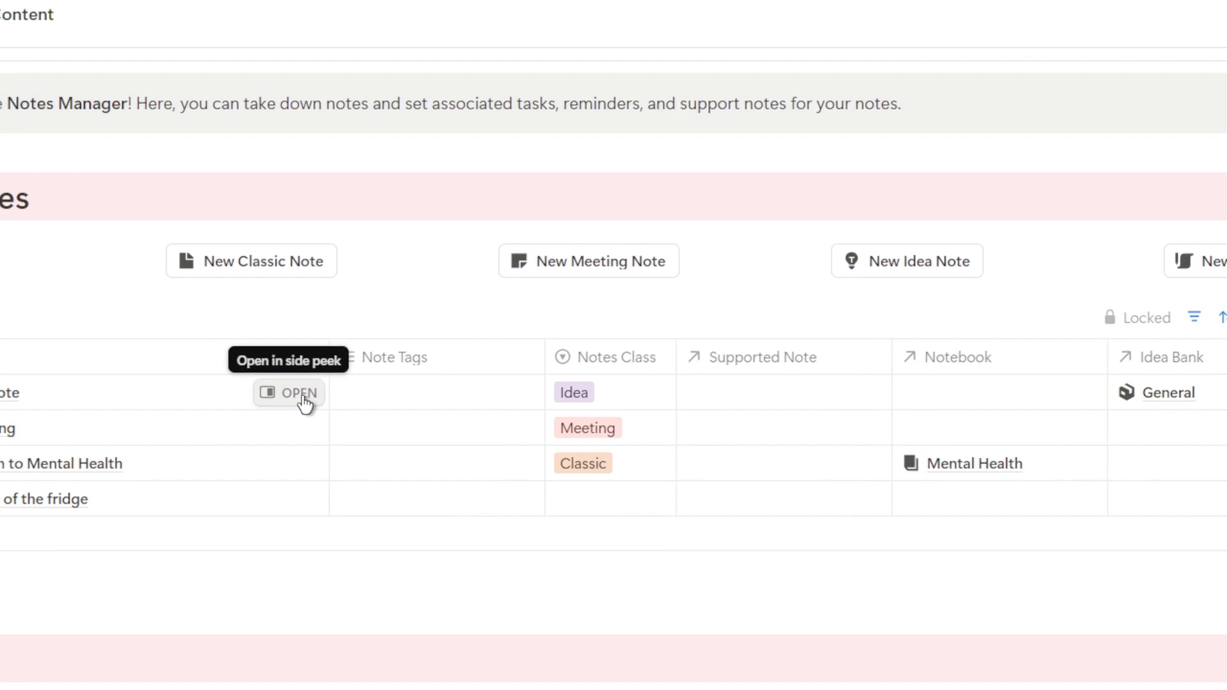
{"action": "left_click", "coordinate": [293, 396]}
{"action": "triple_click", "coordinate": [910, 28]}
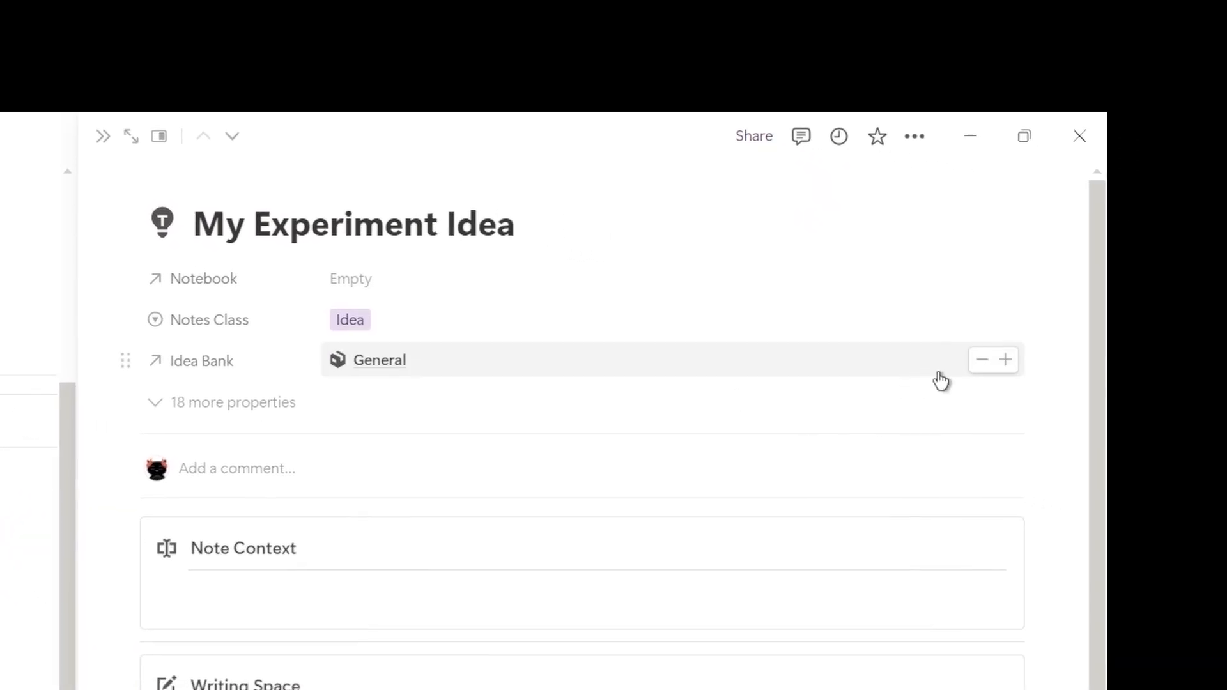
Replace General with Experiments as the idea bank of the My Experiment Idea note
{"action": "left_click", "coordinate": [871, 352]}
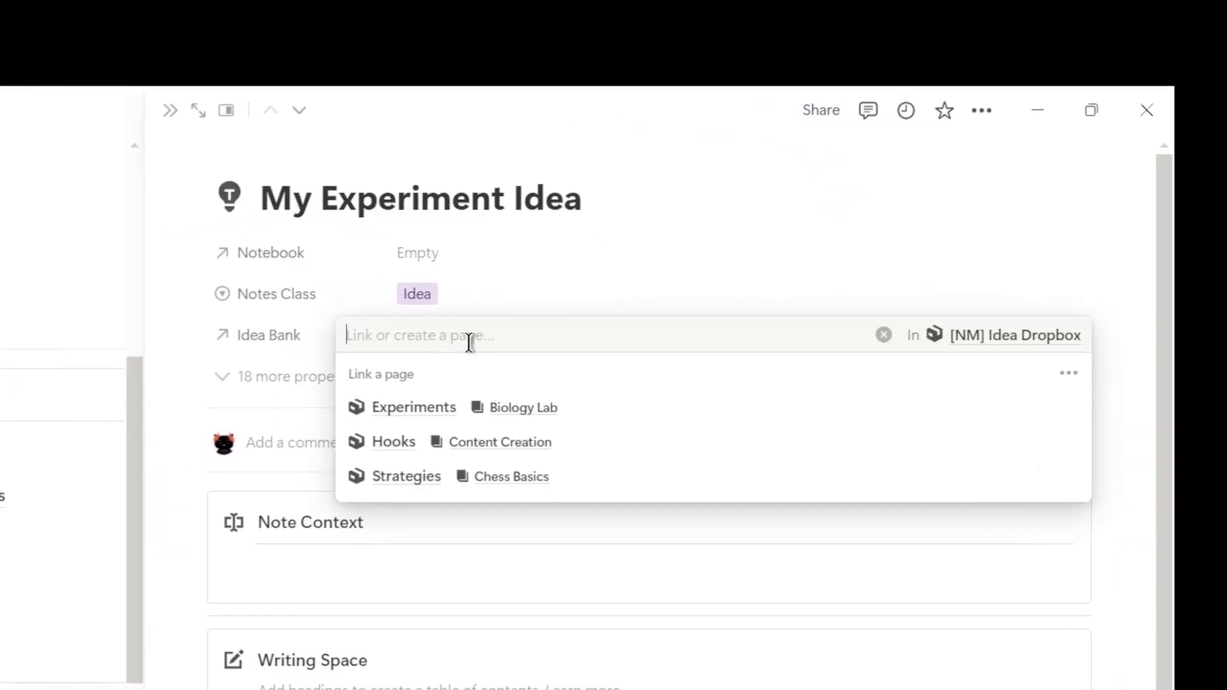
{"action": "left_click", "coordinate": [542, 385]}
{"action": "key", "text": "Escape"}
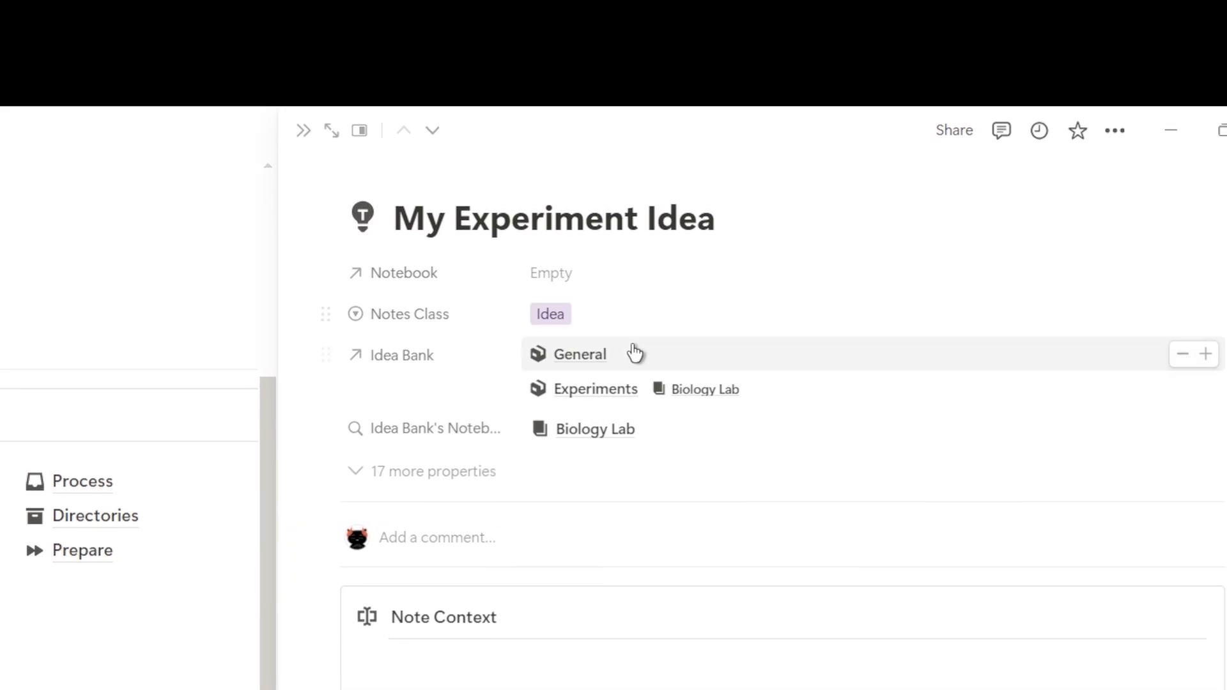
{"action": "left_click", "coordinate": [1098, 352]}
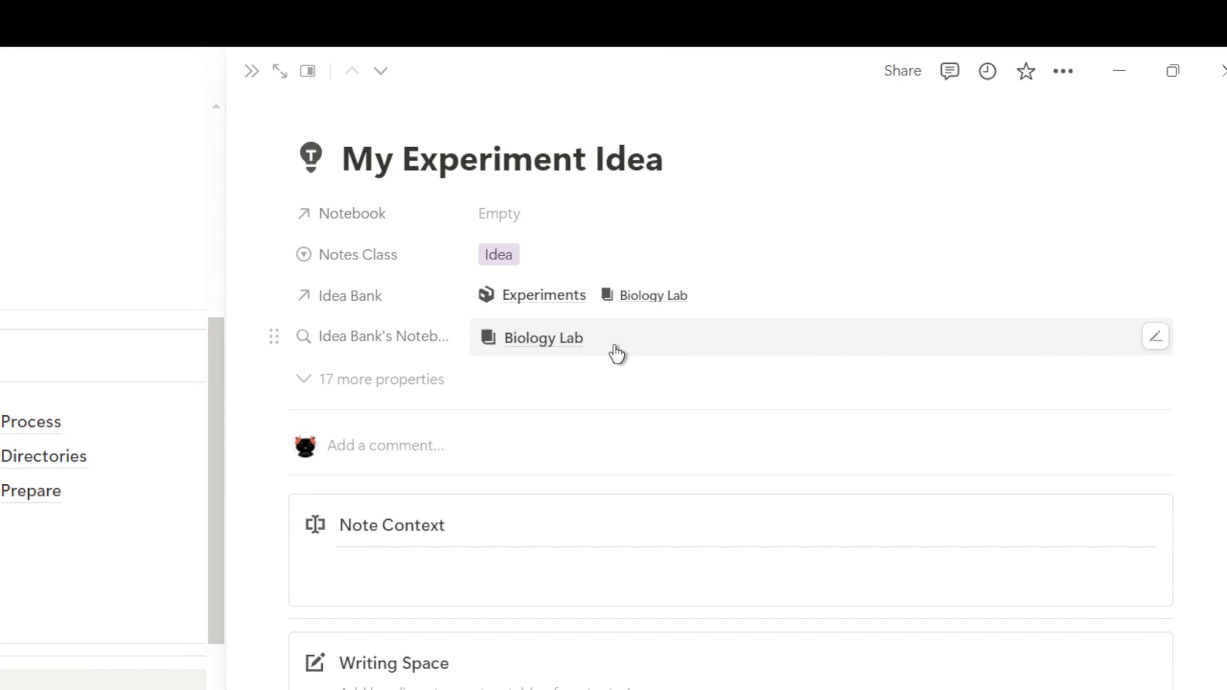
Link the My Experiment Idea note to the Math notebook
{"action": "left_click", "coordinate": [510, 214]}
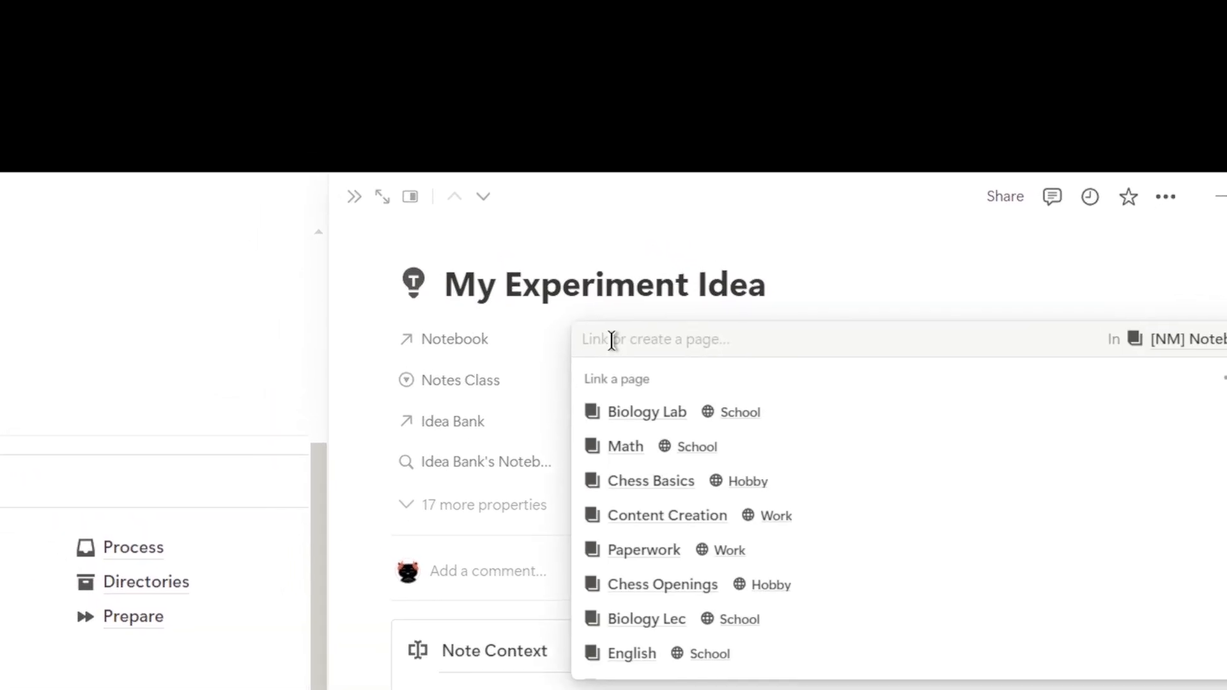
{"action": "left_click", "coordinate": [625, 446]}
{"action": "left_click", "coordinate": [583, 330]}
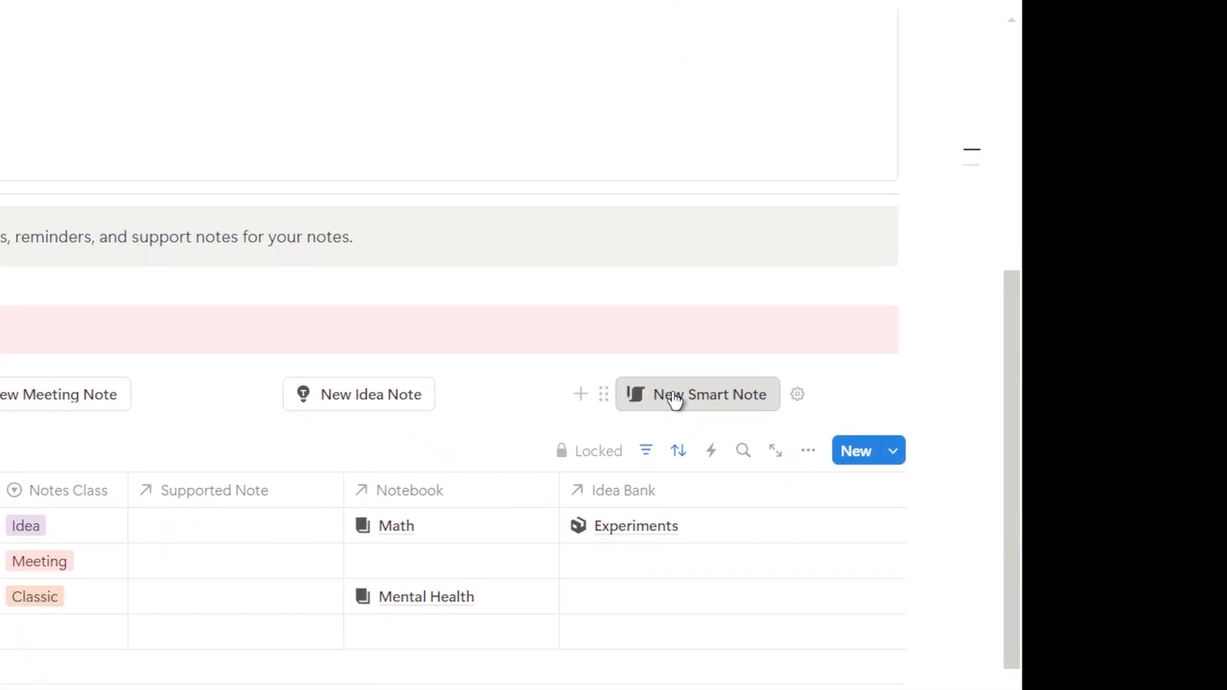
Create a smart note, open it in side peek and title it "How Chess Pieces Move"
{"action": "left_click", "coordinate": [777, 477]}
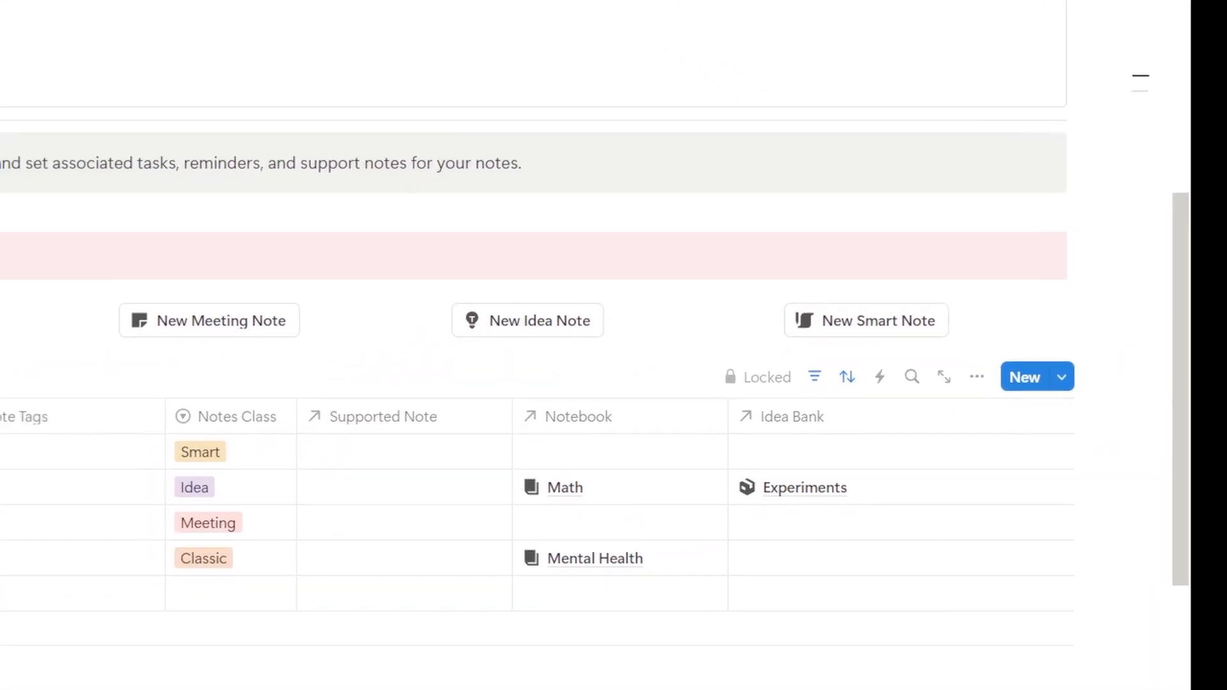
{"action": "left_click", "coordinate": [57, 435]}
{"action": "left_click", "coordinate": [701, 174]}
{"action": "key", "text": "ctrl+a"}
{"action": "type", "text": "How Chess Pieces Mo"}
Link the How Chess Pieces Move note to the Chess Basics notebook
{"action": "left_click", "coordinate": [599, 396]}
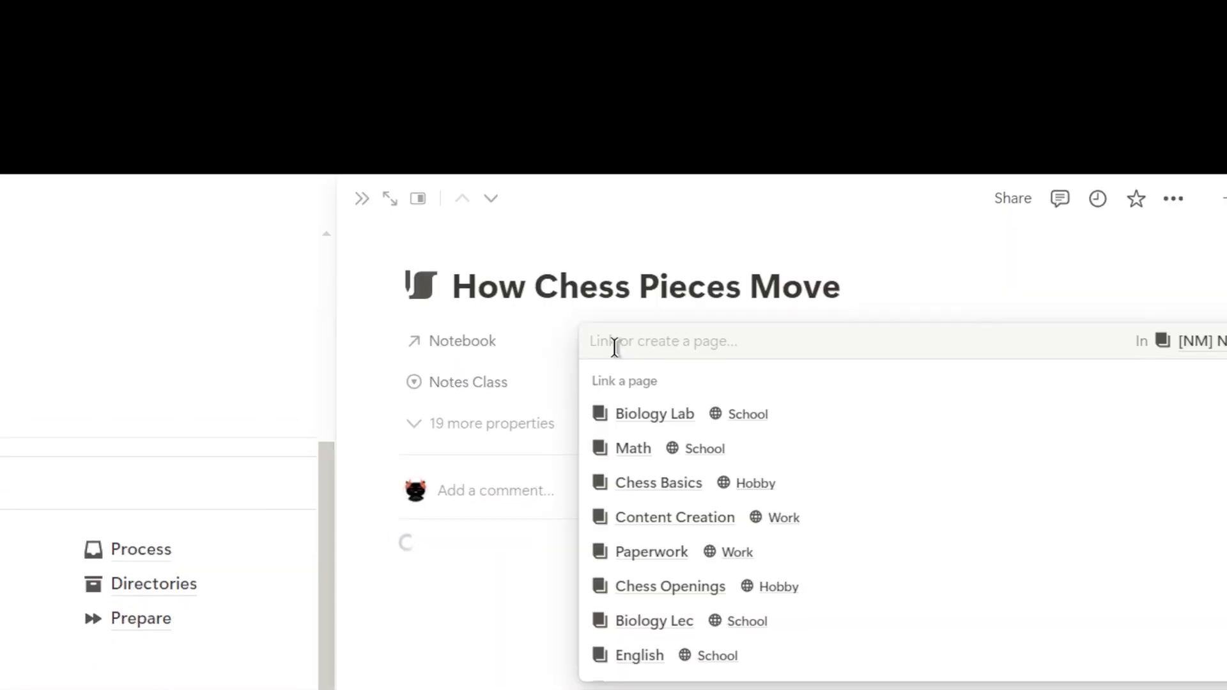
{"action": "left_click", "coordinate": [633, 482]}
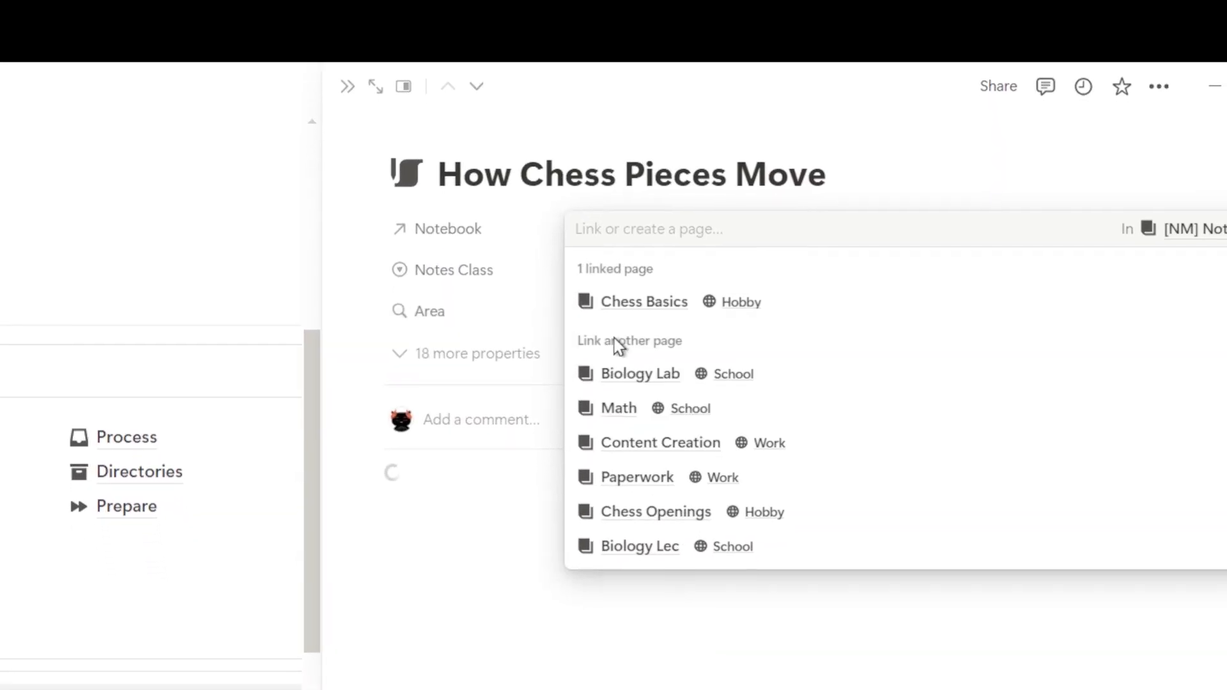
{"action": "left_click", "coordinate": [611, 320]}
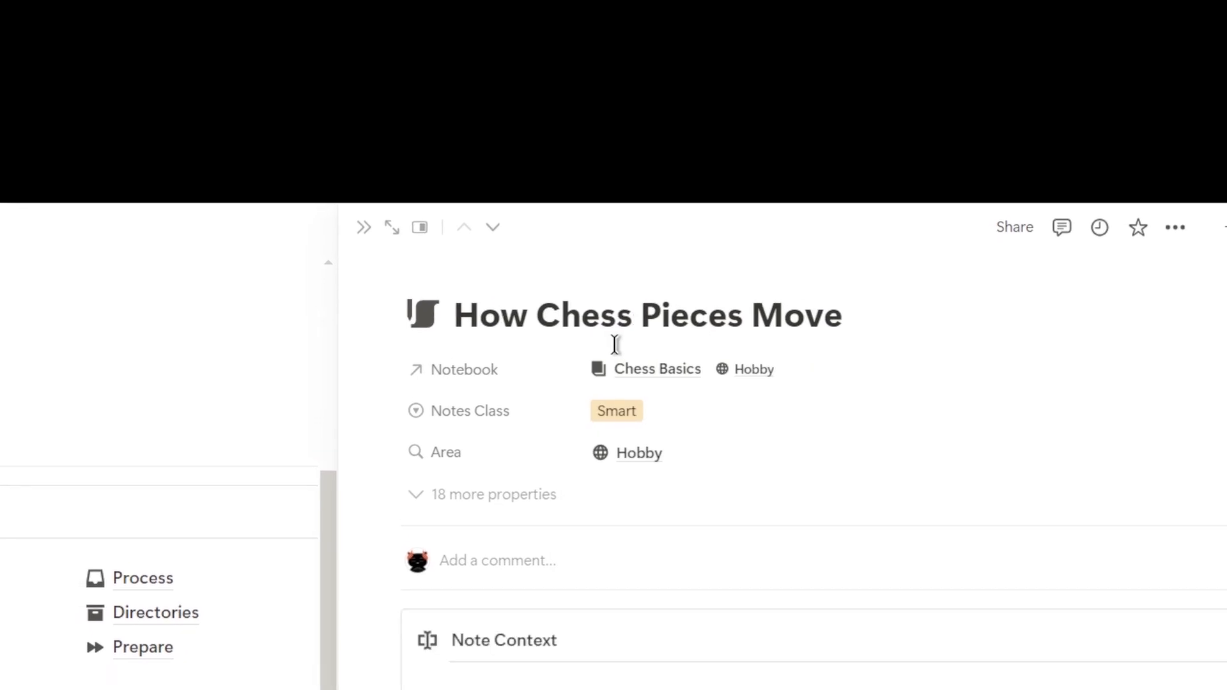
Add two fleeting zettels in the smart note's Zettel Notes section and name them Bishop and Rook
{"action": "scroll", "coordinate": [664, 537], "scroll_direction": "down", "scroll_amount": 5}
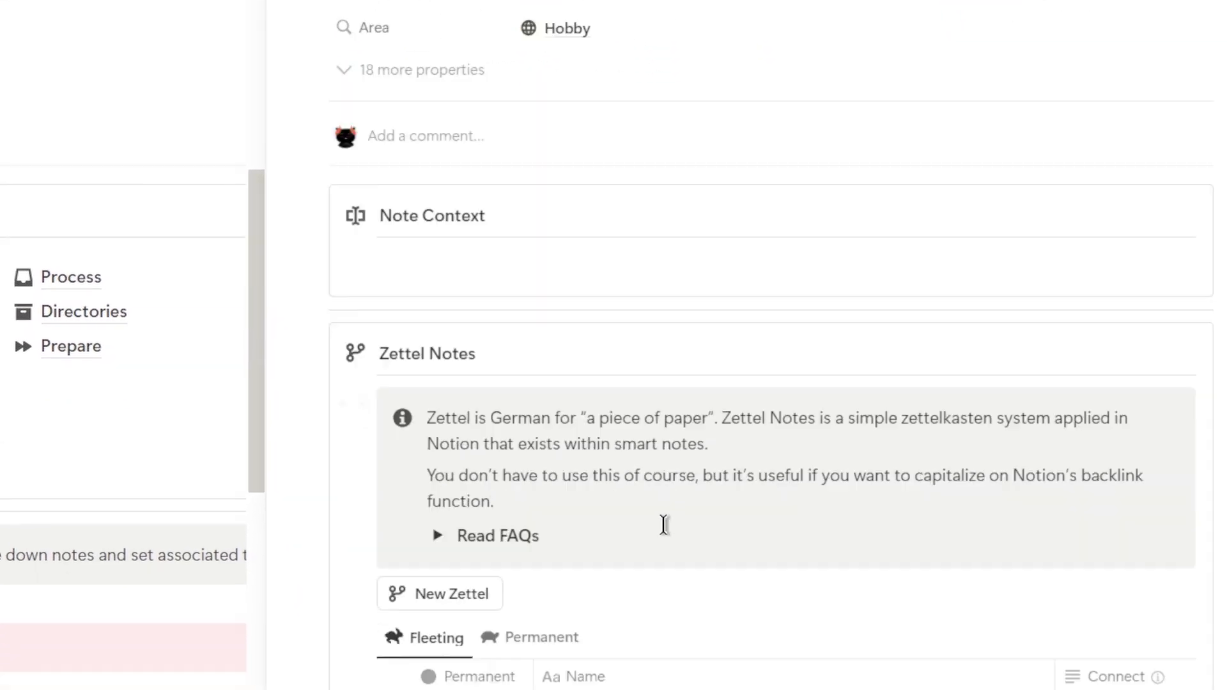
{"action": "left_click", "coordinate": [439, 253]}
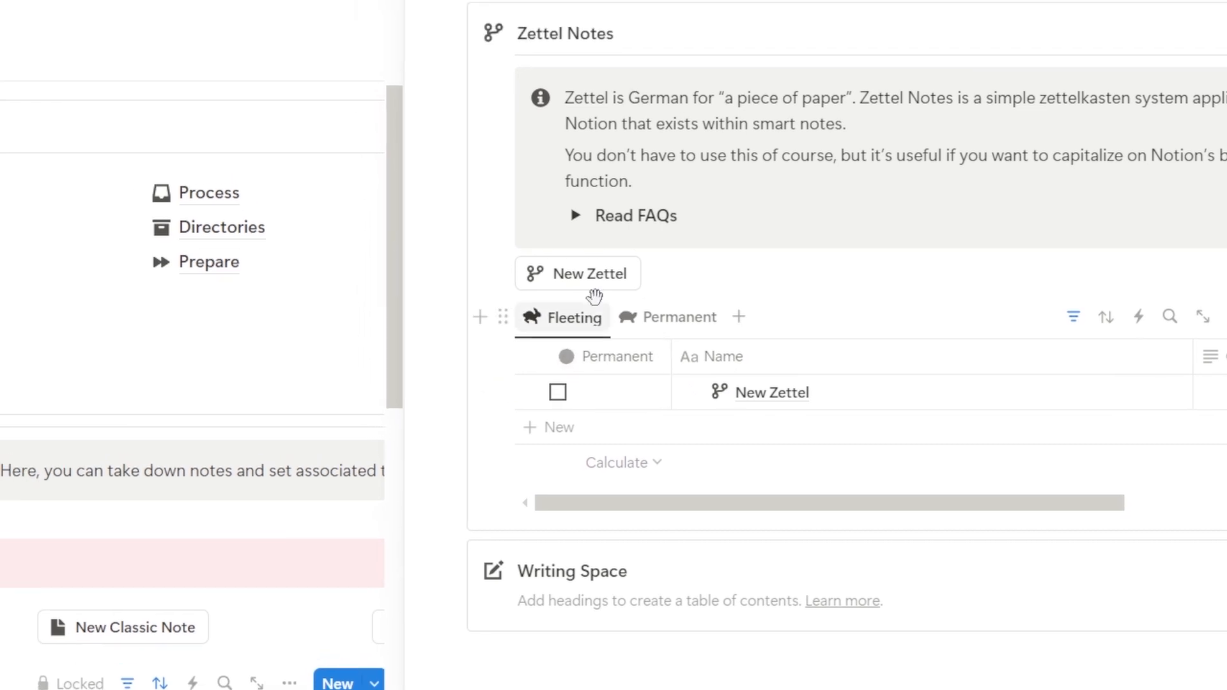
{"action": "left_click", "coordinate": [556, 227]}
{"action": "left_click", "coordinate": [832, 427]}
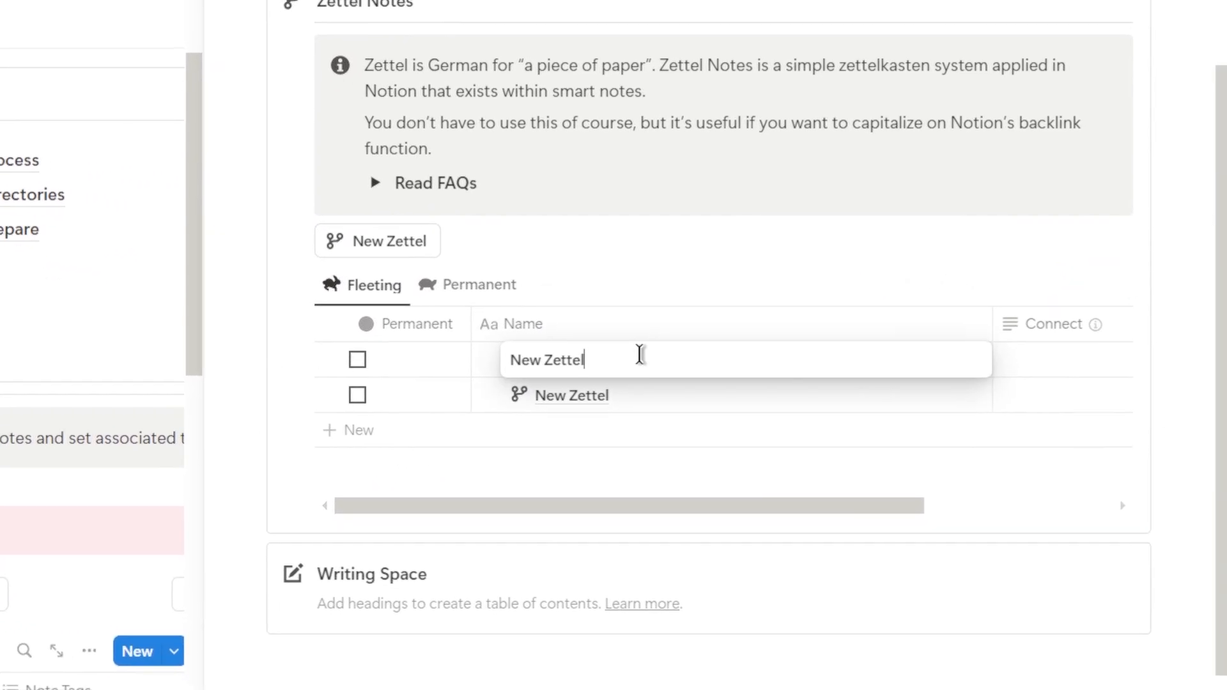
{"action": "key", "text": "ctrl+a"}
{"action": "type", "text": "B"}
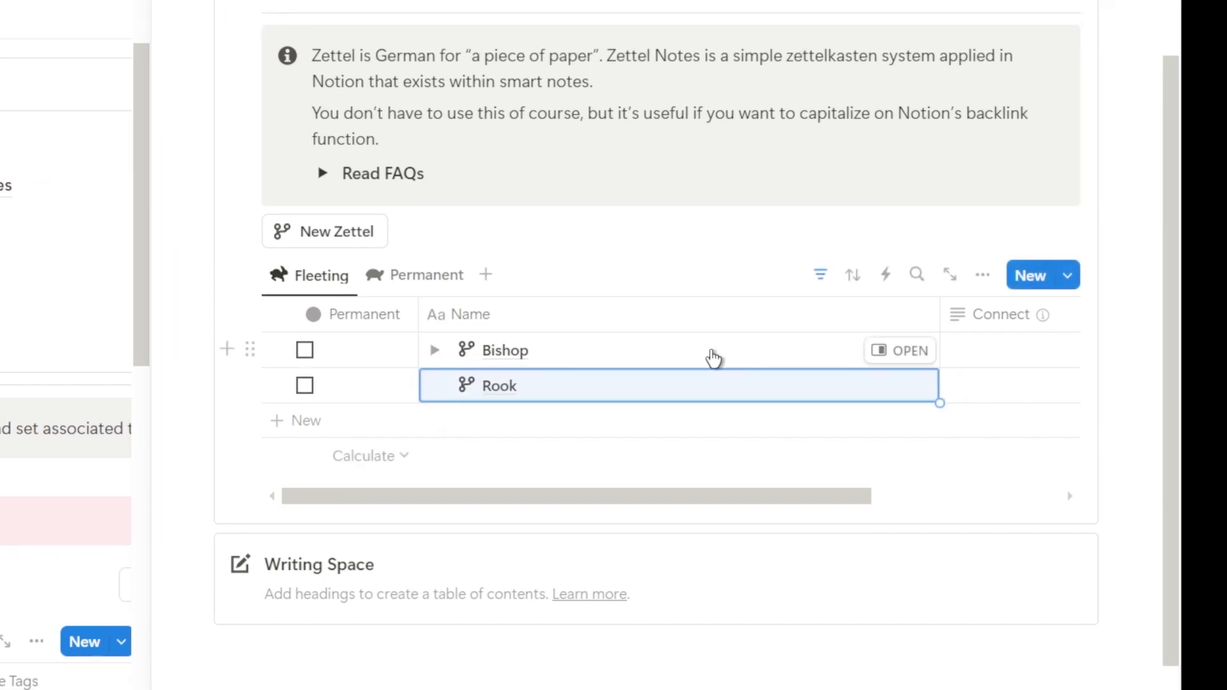
Write "Bishop is basically diagonal" in the Bishop zettel, followed by an inline link to the Rook zettel
{"action": "left_click", "coordinate": [910, 357]}
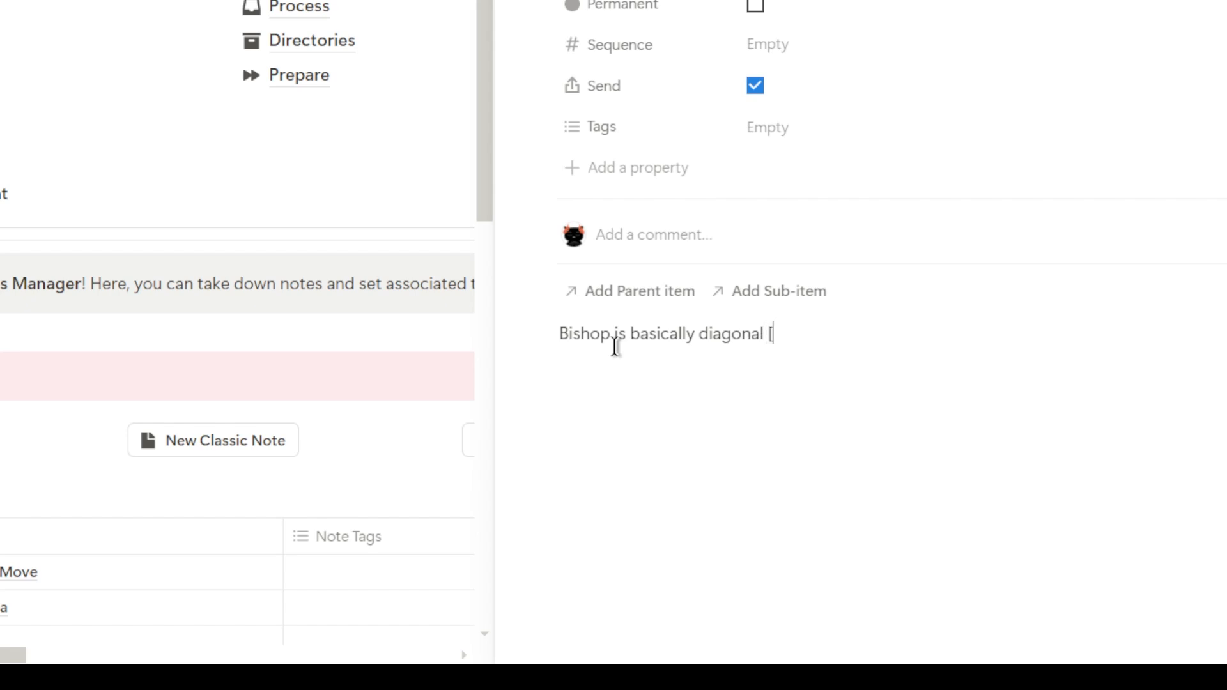
{"action": "type", "text": "[Rook"}
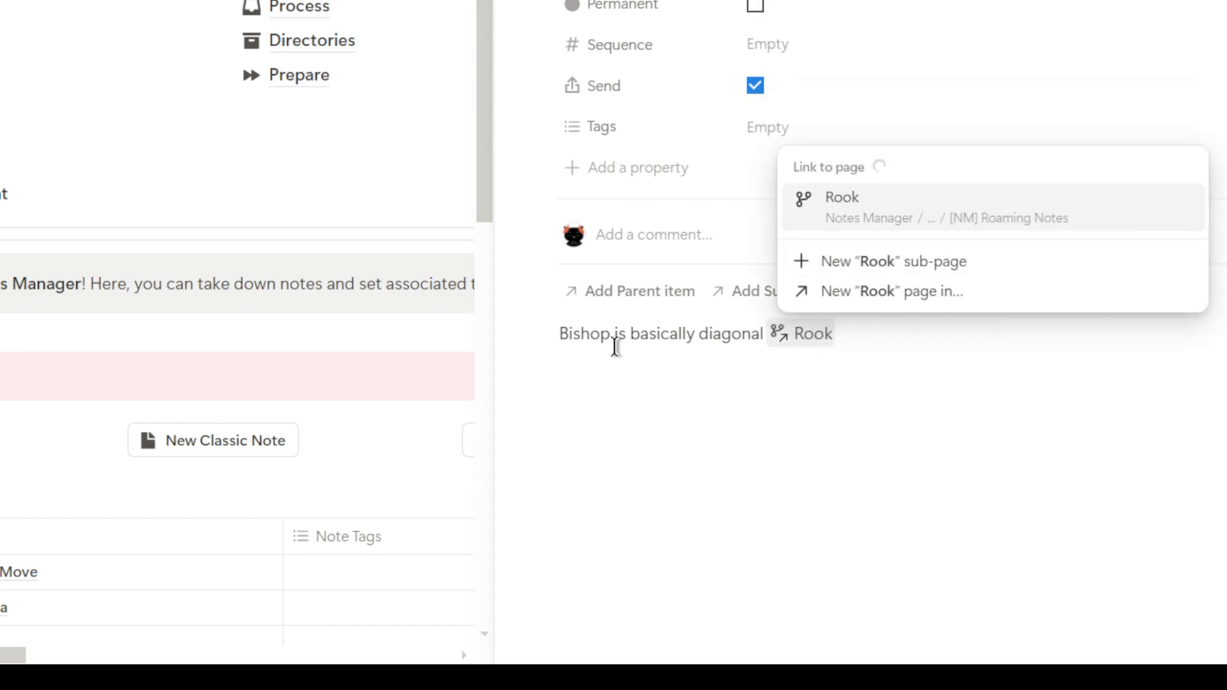
{"action": "left_click", "coordinate": [843, 204]}
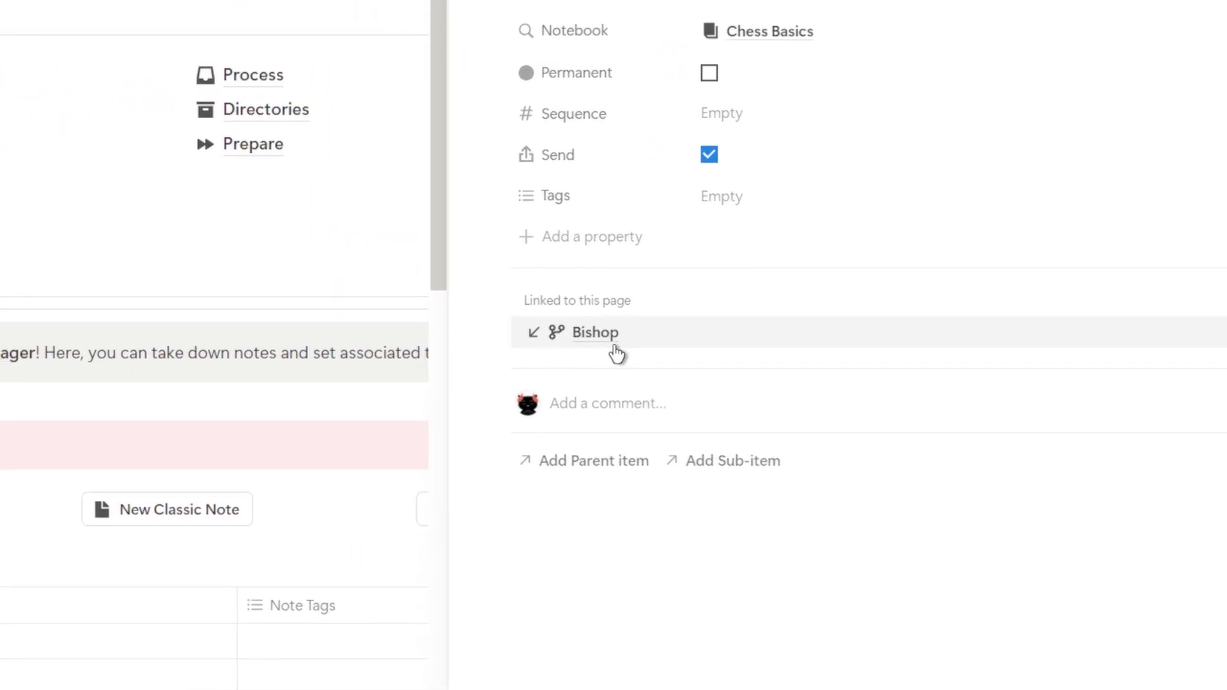
Add a task section under the smart note's Note Actions and create a task named "Study Chess for 10 mins"
{"action": "scroll", "coordinate": [616, 352], "scroll_direction": "down", "scroll_amount": 5}
{"action": "scroll", "coordinate": [614, 345], "scroll_direction": "down", "scroll_amount": 10}
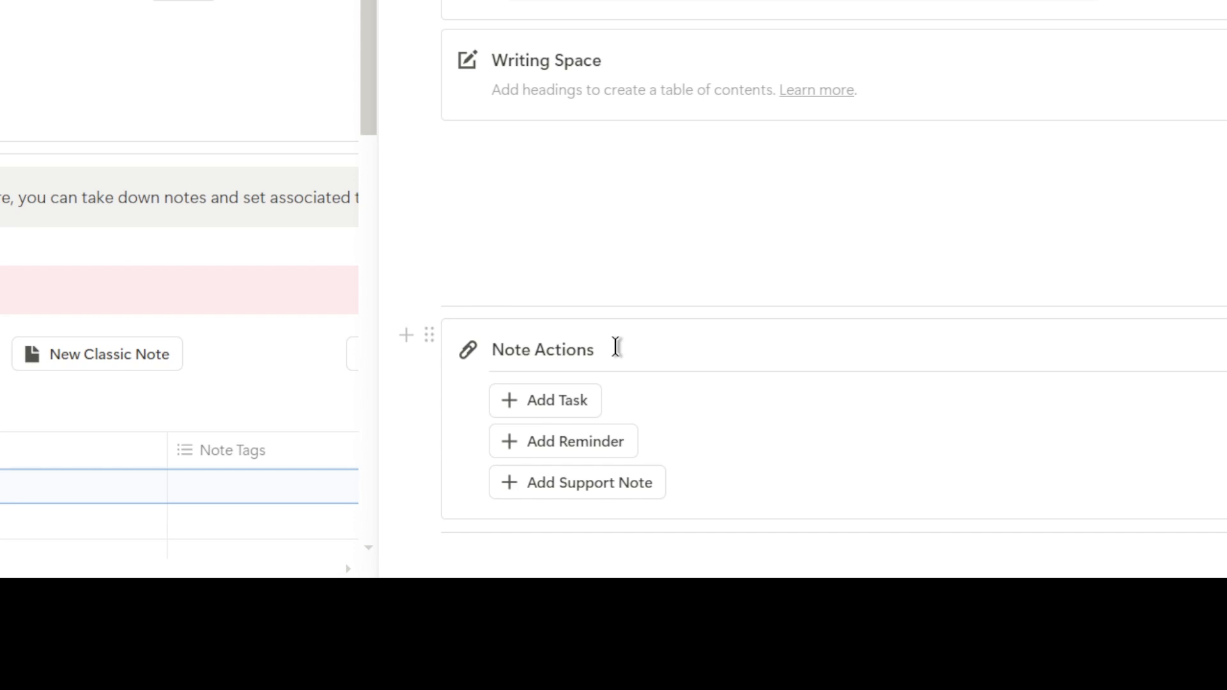
{"action": "left_click", "coordinate": [576, 401]}
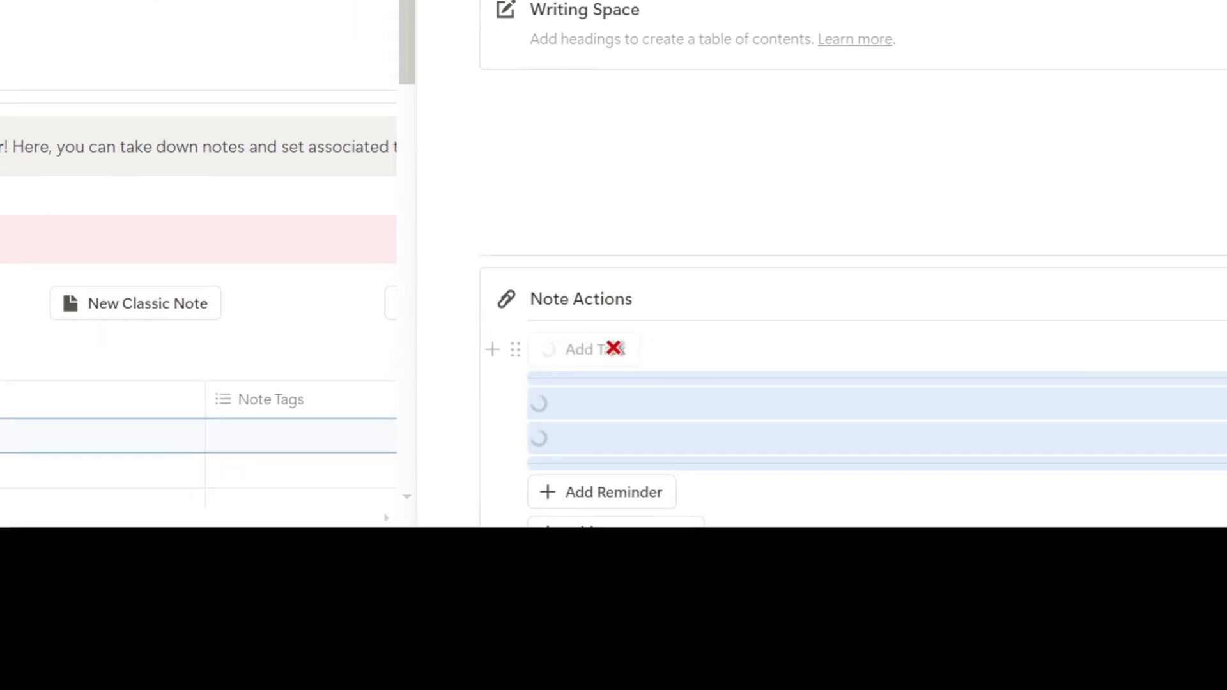
{"action": "scroll", "coordinate": [729, 359], "scroll_direction": "down", "scroll_amount": 2}
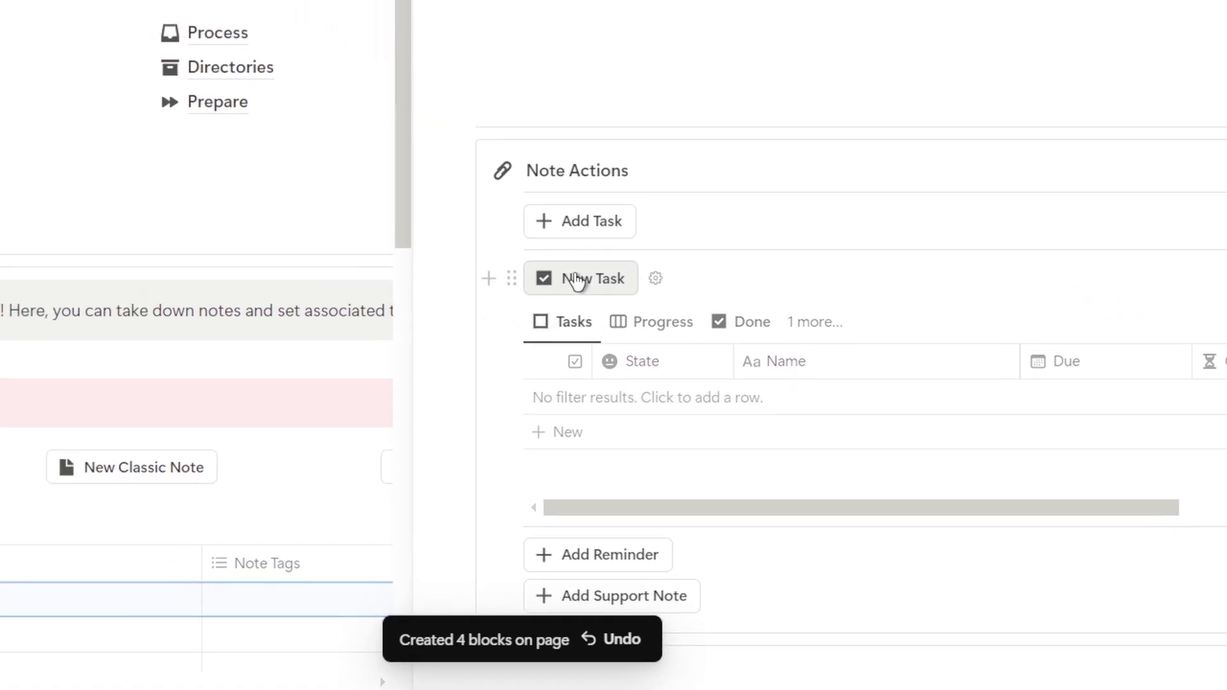
{"action": "left_click", "coordinate": [473, 104]}
{"action": "left_click", "coordinate": [879, 448]}
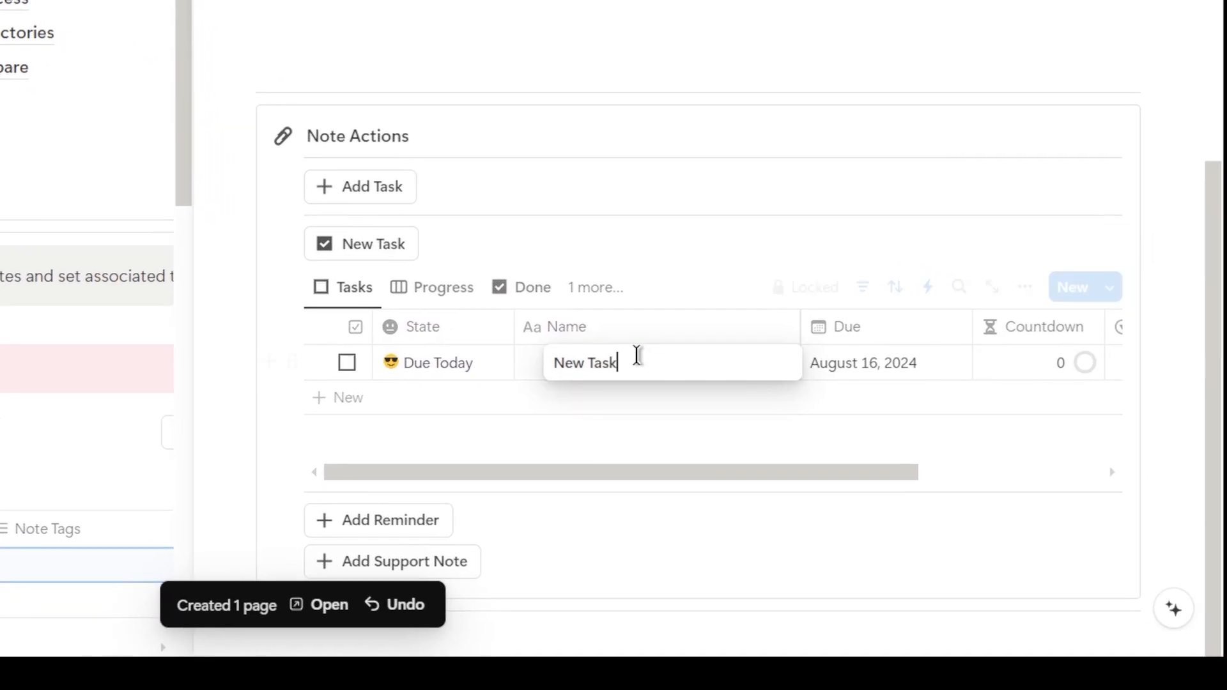
{"action": "type", "text": "Study Class for 10 mins"}
{"action": "key", "text": "Return"}
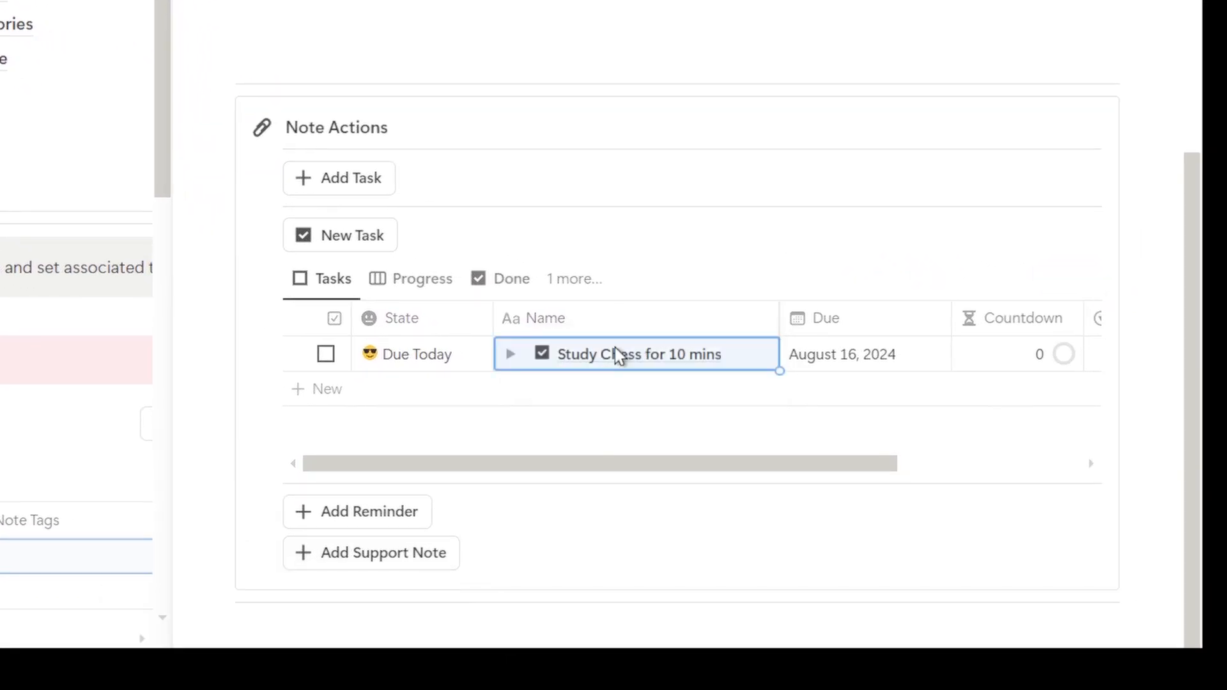
Add the reminder "Reminder for chess practice today!" and an idea support note named "I have a new chess move idea" under Note Actions
{"action": "left_click", "coordinate": [359, 511]}
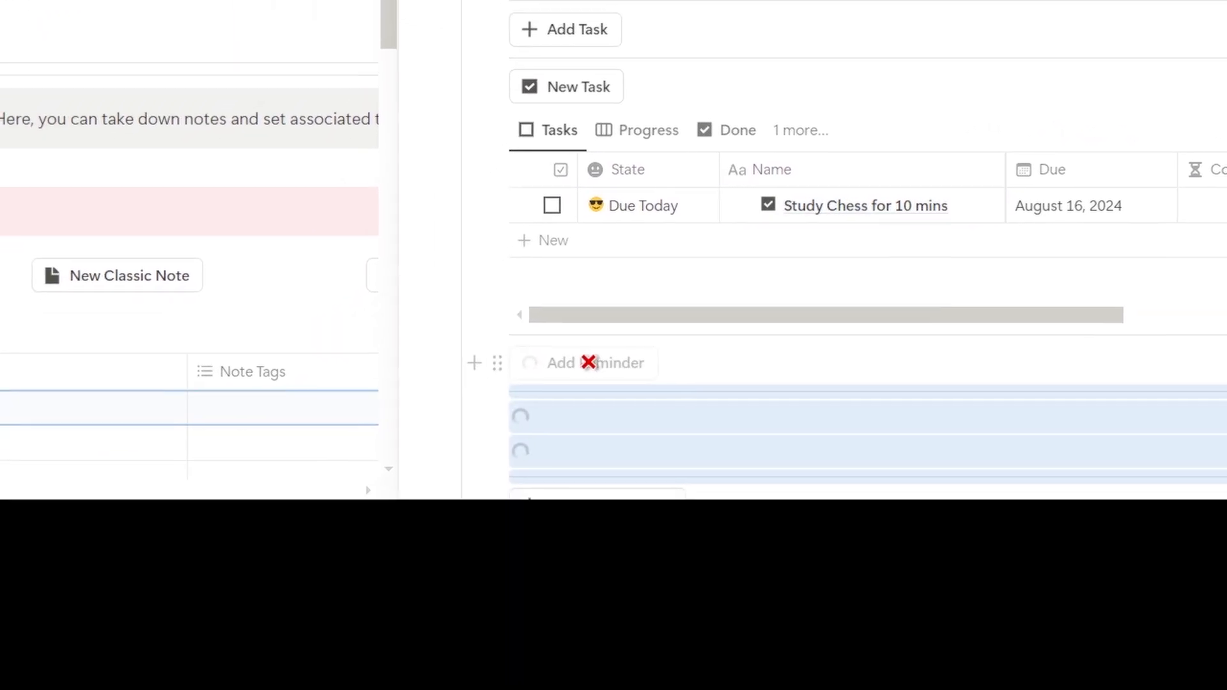
{"action": "scroll", "coordinate": [671, 358], "scroll_direction": "down", "scroll_amount": 2}
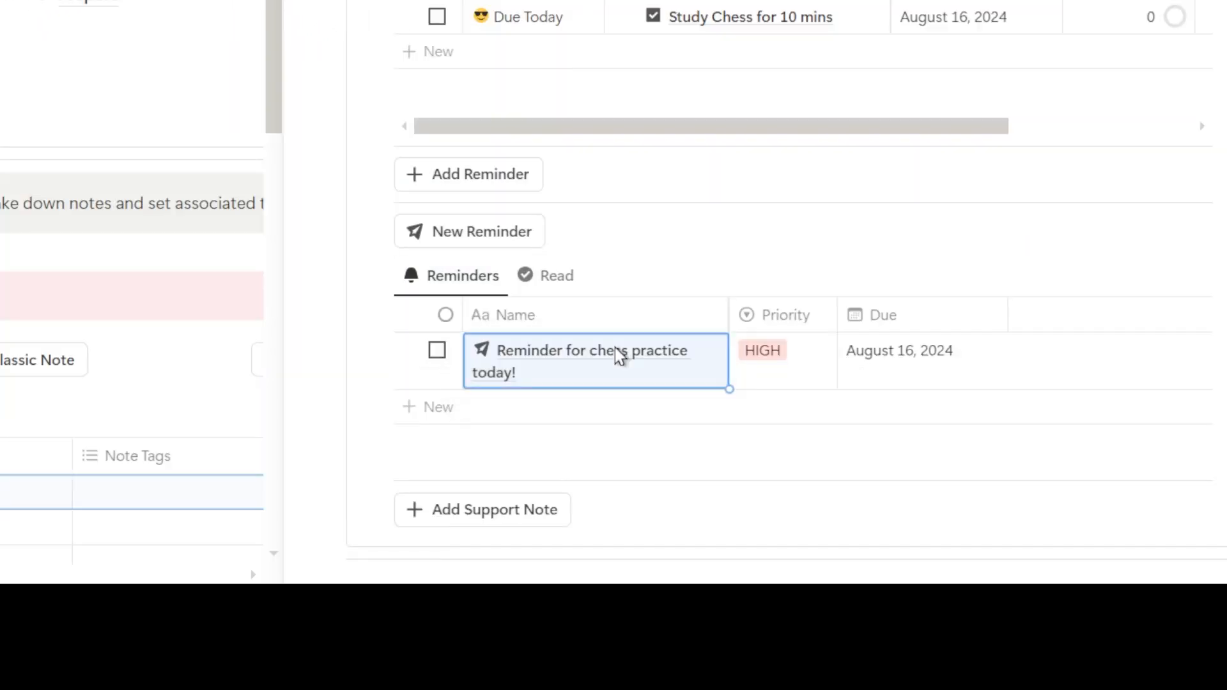
{"action": "left_click", "coordinate": [495, 510]}
{"action": "scroll", "coordinate": [594, 473], "scroll_direction": "down", "scroll_amount": 1}
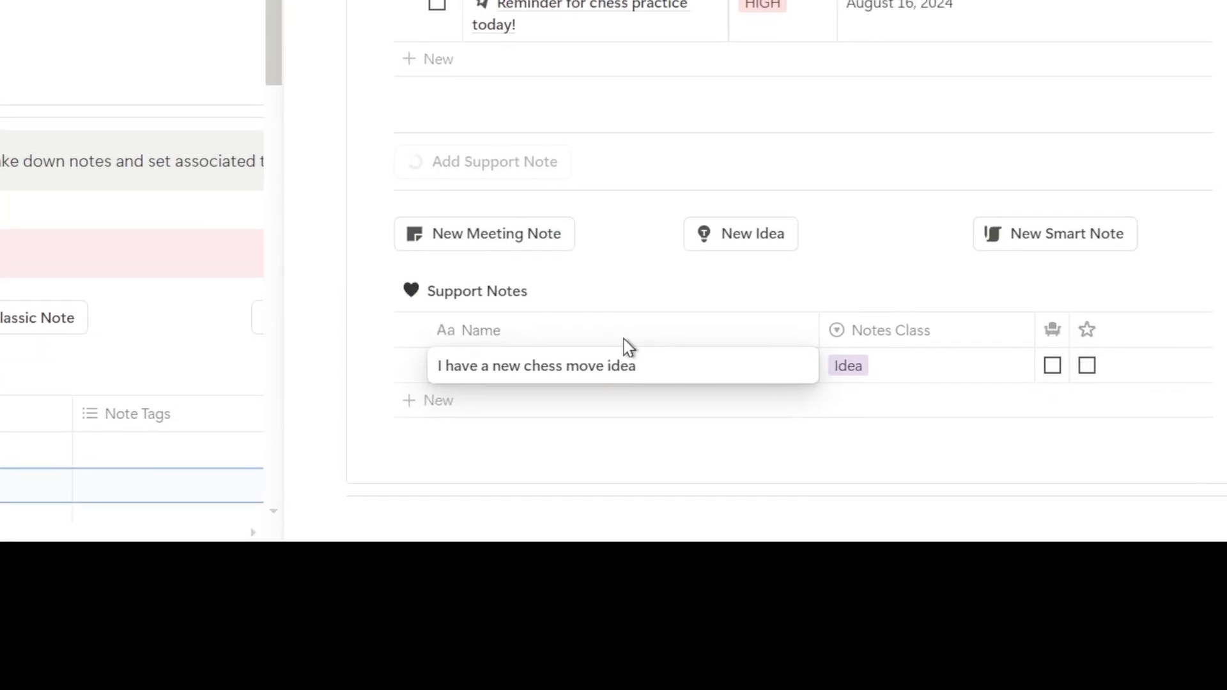
Review the Inbox's Done Today and Overdue task views and its reminders
{"action": "scroll", "coordinate": [618, 355], "scroll_direction": "up", "scroll_amount": 8}
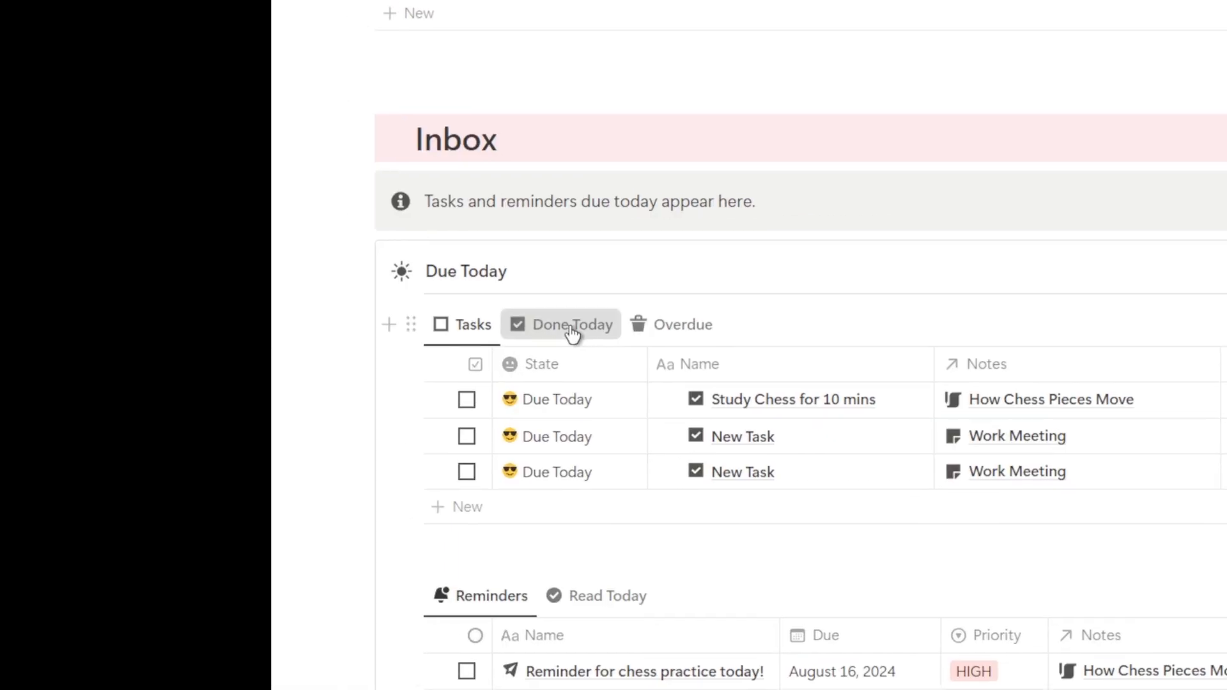
{"action": "left_click", "coordinate": [693, 319]}
{"action": "left_click", "coordinate": [709, 341]}
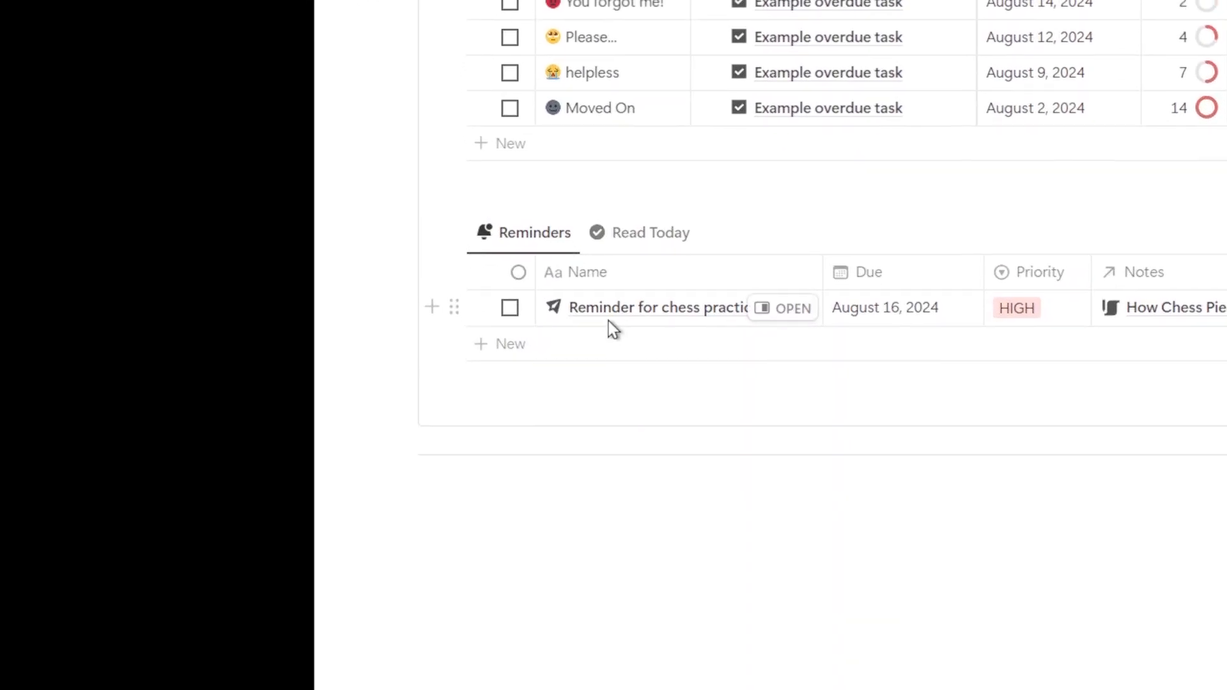
{"action": "left_click", "coordinate": [640, 179]}
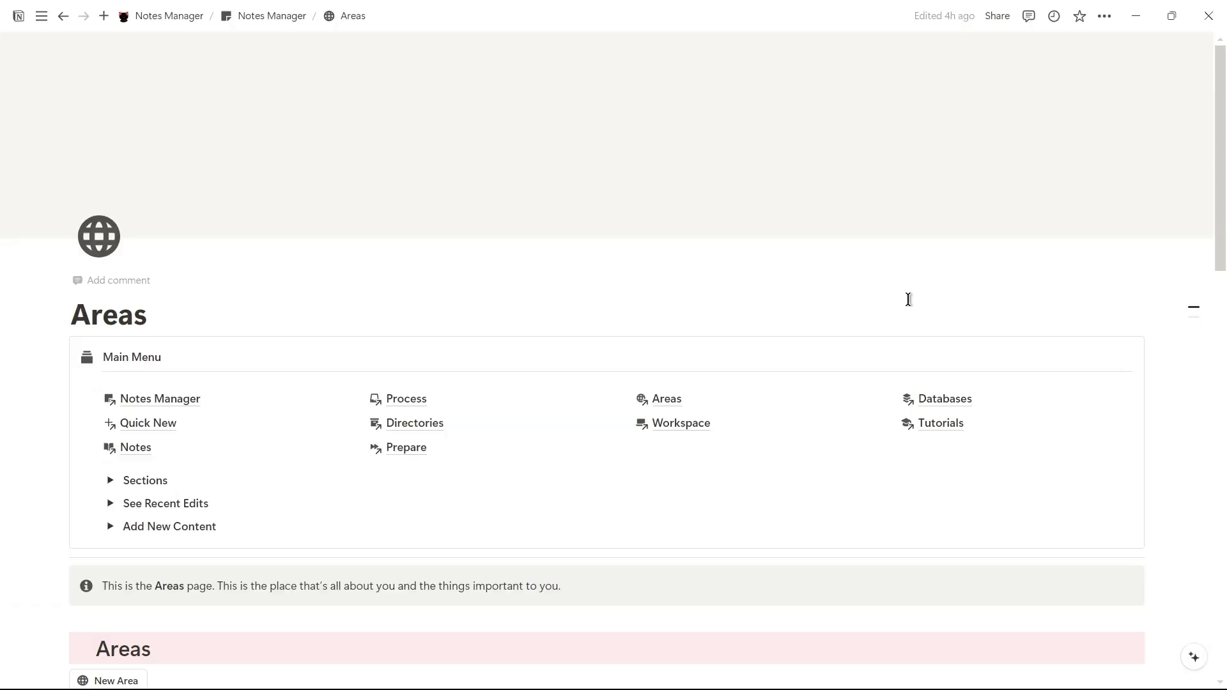
Create a new area named "Self-Care" on the Areas page
{"action": "scroll", "coordinate": [907, 299], "scroll_direction": "down", "scroll_amount": 8}
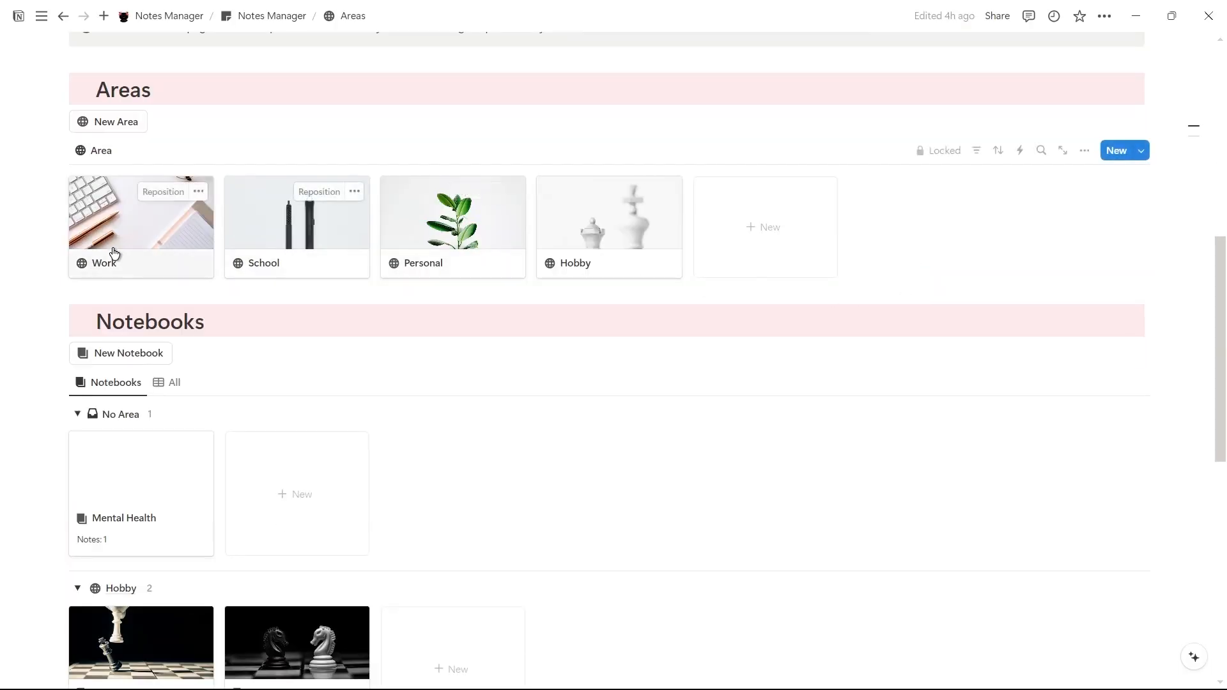
{"action": "scroll", "coordinate": [615, 353], "scroll_direction": "down", "scroll_amount": 6}
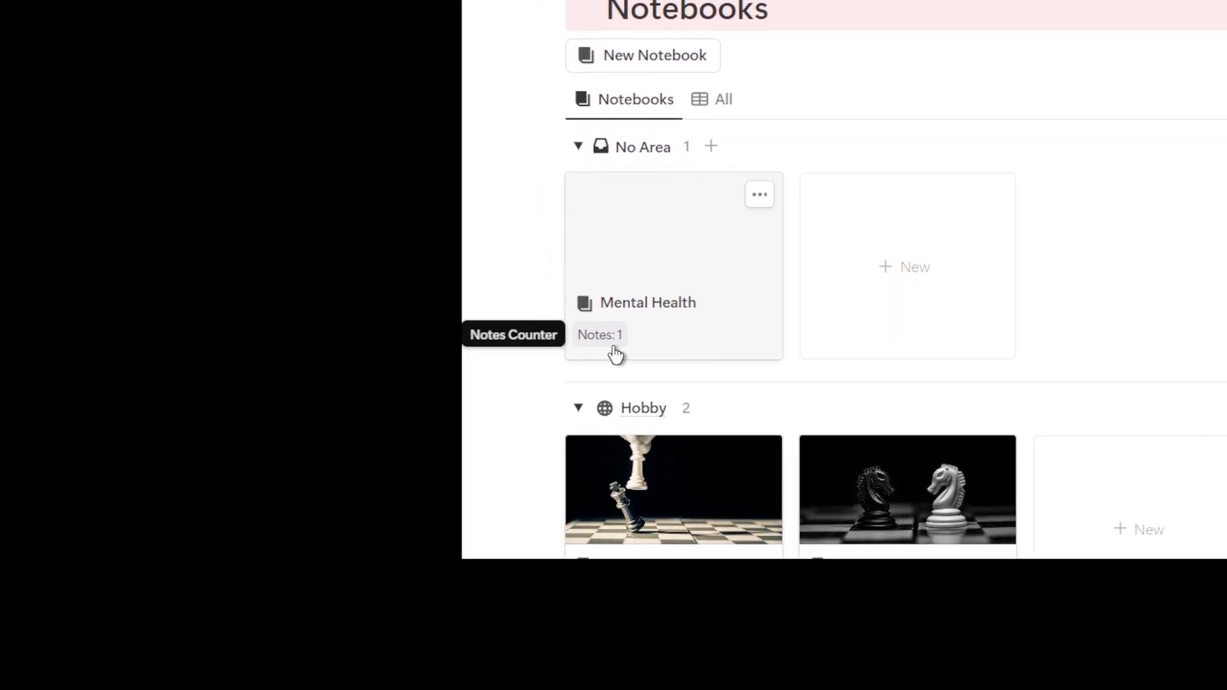
{"action": "scroll", "coordinate": [625, 310], "scroll_direction": "up", "scroll_amount": 6}
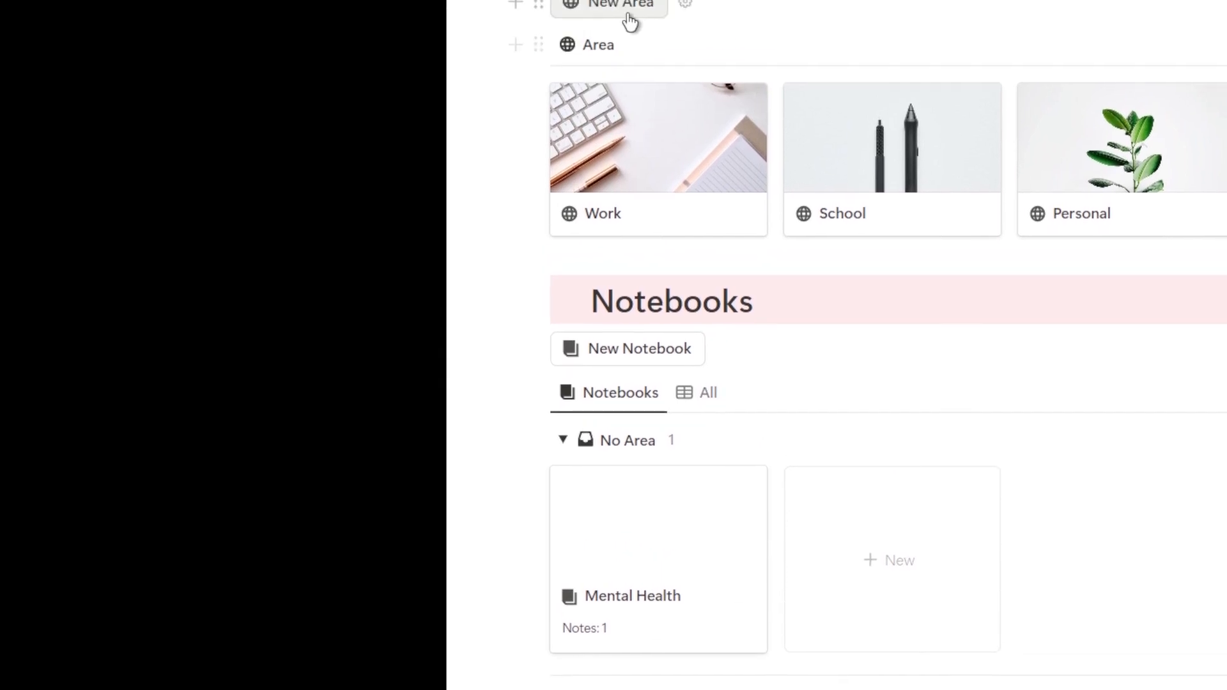
{"action": "left_click", "coordinate": [623, 160]}
{"action": "type", "text": "Self-Care"}
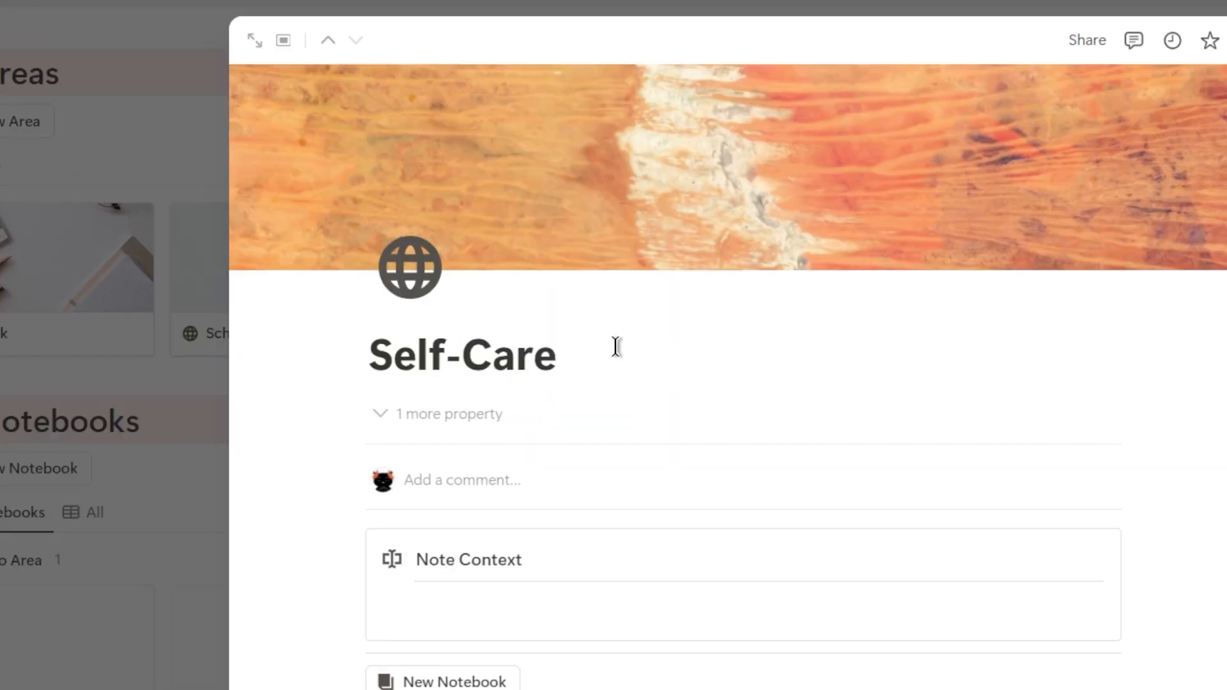
Create a notebook inside the Self-Care area and name it Relationships in the All view
{"action": "scroll", "coordinate": [616, 345], "scroll_direction": "down", "scroll_amount": 3}
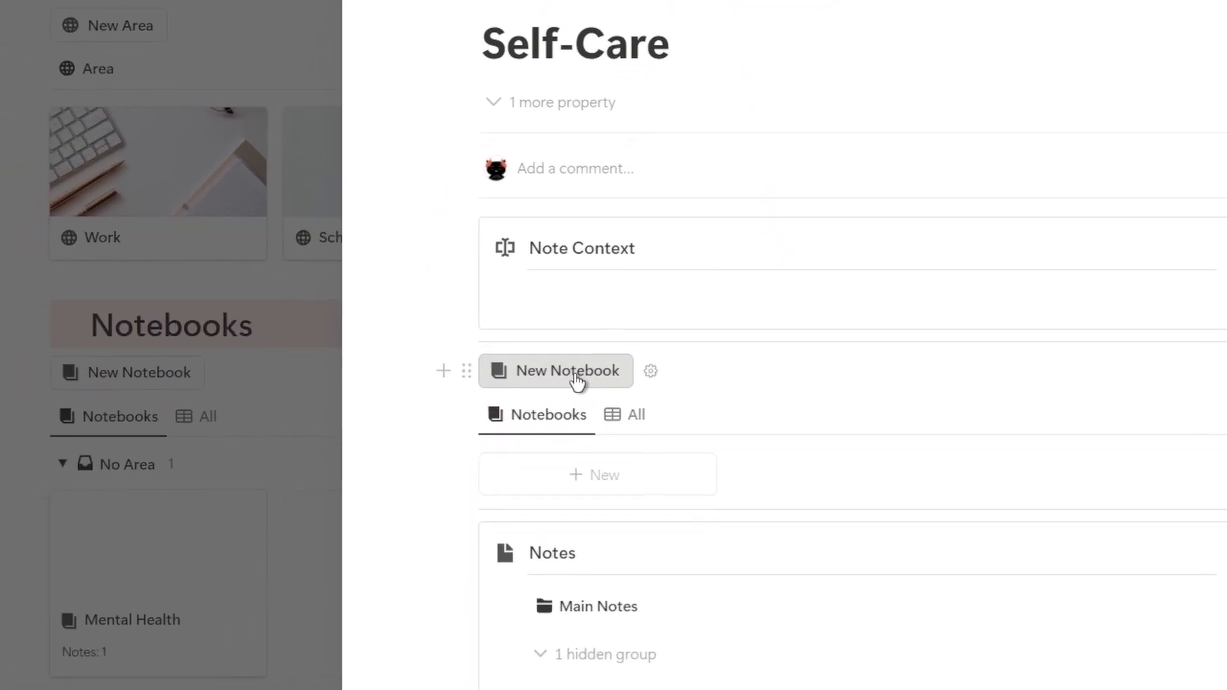
{"action": "left_click", "coordinate": [462, 473]}
{"action": "left_click", "coordinate": [652, 397]}
{"action": "left_click", "coordinate": [613, 383]}
{"action": "key", "text": "ctrl+a"}
{"action": "type", "text": "Rela"}
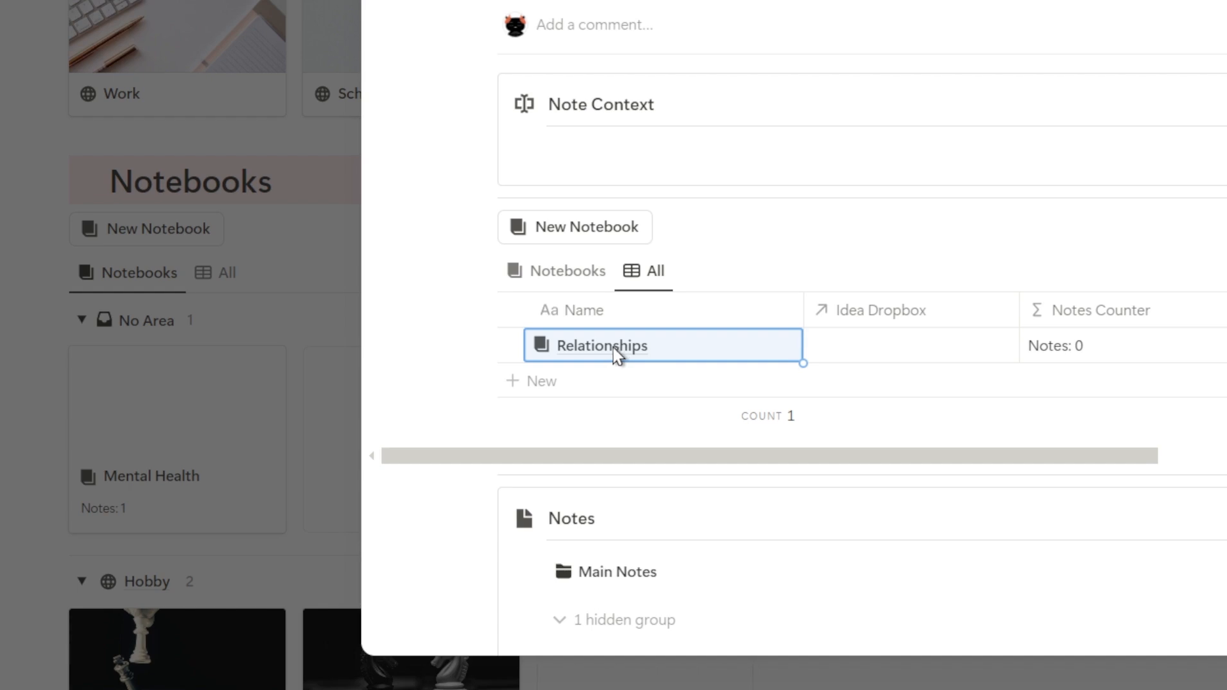
Close the Self-Care area page and move the Mental Health notebook from No Area into the Self-Care group
{"action": "left_click", "coordinate": [311, 281]}
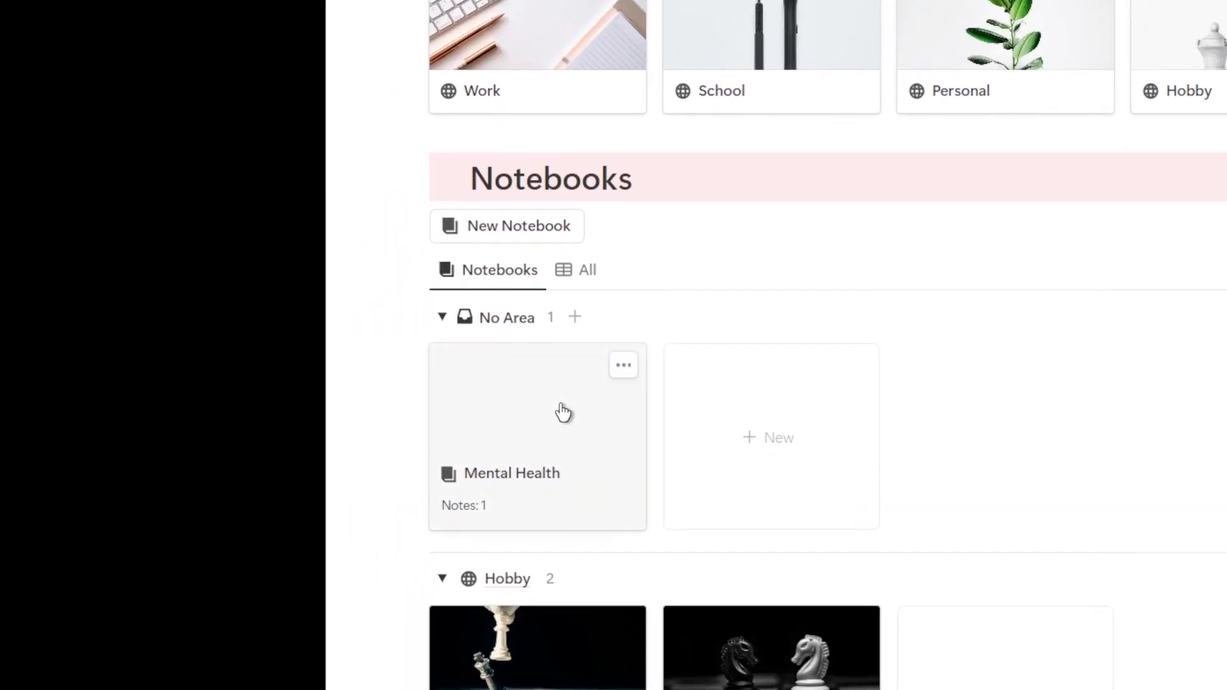
{"action": "mouse_move", "coordinate": [556, 418]}
{"action": "left_mouse_down"}
{"action": "mouse_move", "coordinate": [699, 315]}
{"action": "mouse_move", "coordinate": [506, 402]}
{"action": "mouse_move", "coordinate": [508, 412]}
{"action": "left_mouse_up"}
{"action": "scroll", "coordinate": [668, 332], "scroll_direction": "down", "scroll_amount": 15}
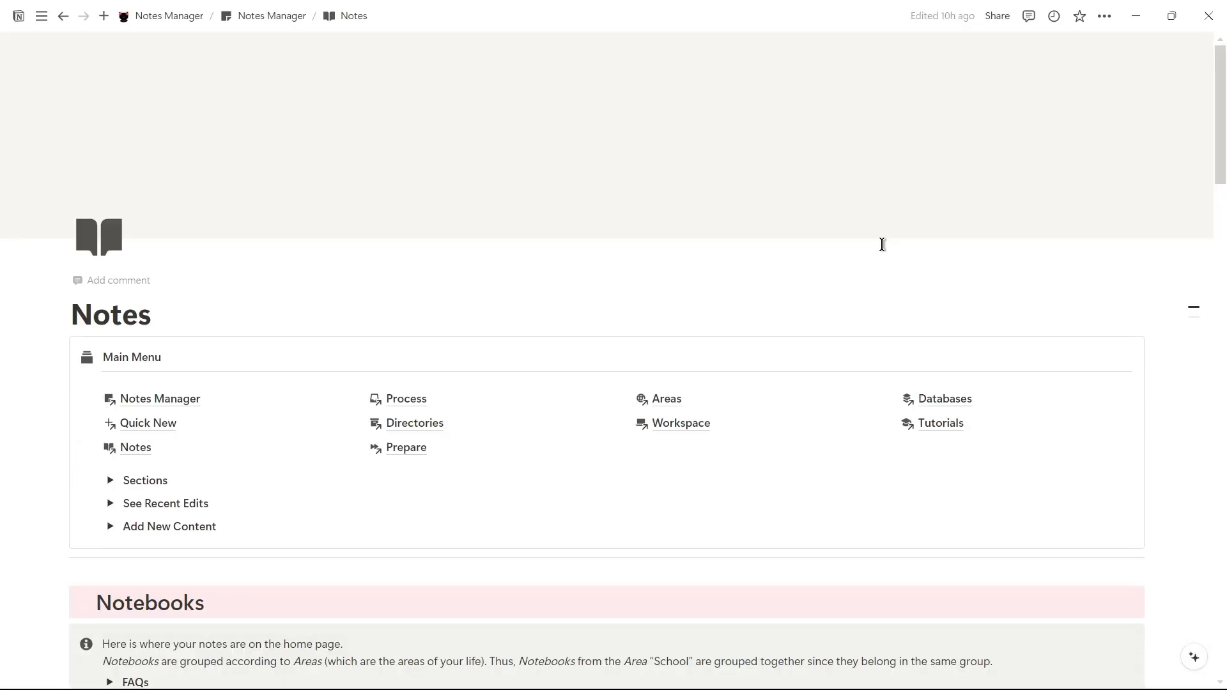
Open the Mental Health notebook in the Notes page's Self-Care group and examine its available note views
{"action": "scroll", "coordinate": [881, 244], "scroll_direction": "down", "scroll_amount": 15}
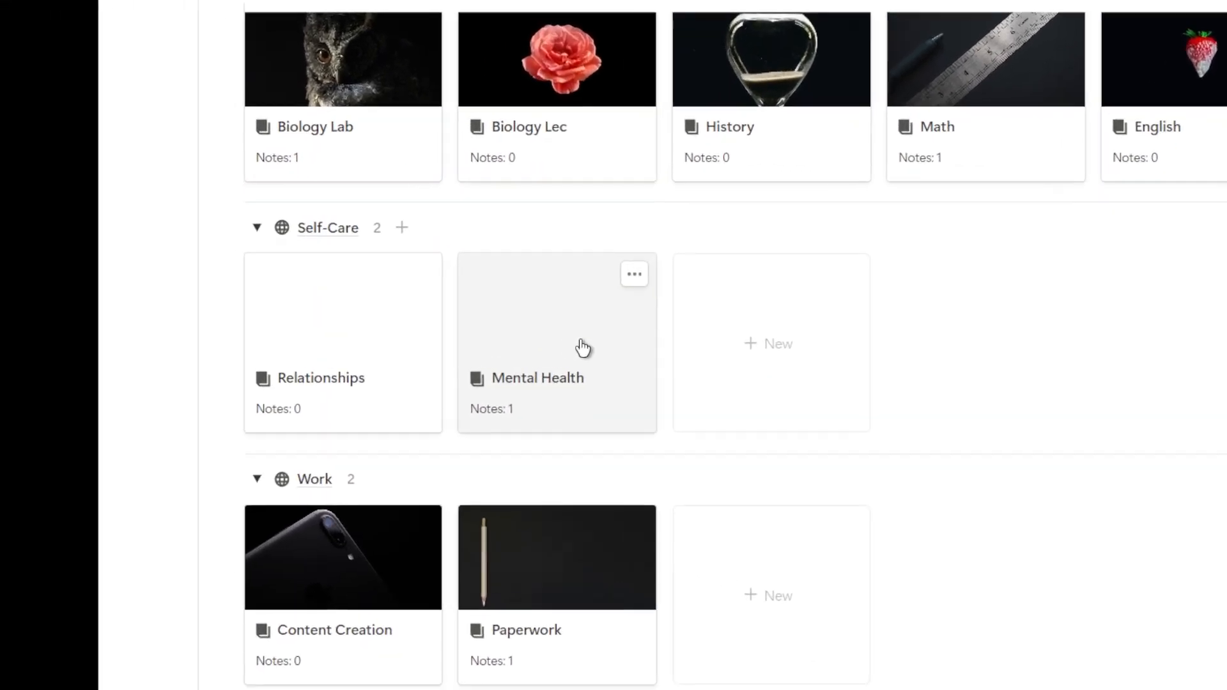
{"action": "left_click", "coordinate": [342, 299]}
{"action": "scroll", "coordinate": [933, 441], "scroll_direction": "down", "scroll_amount": 5}
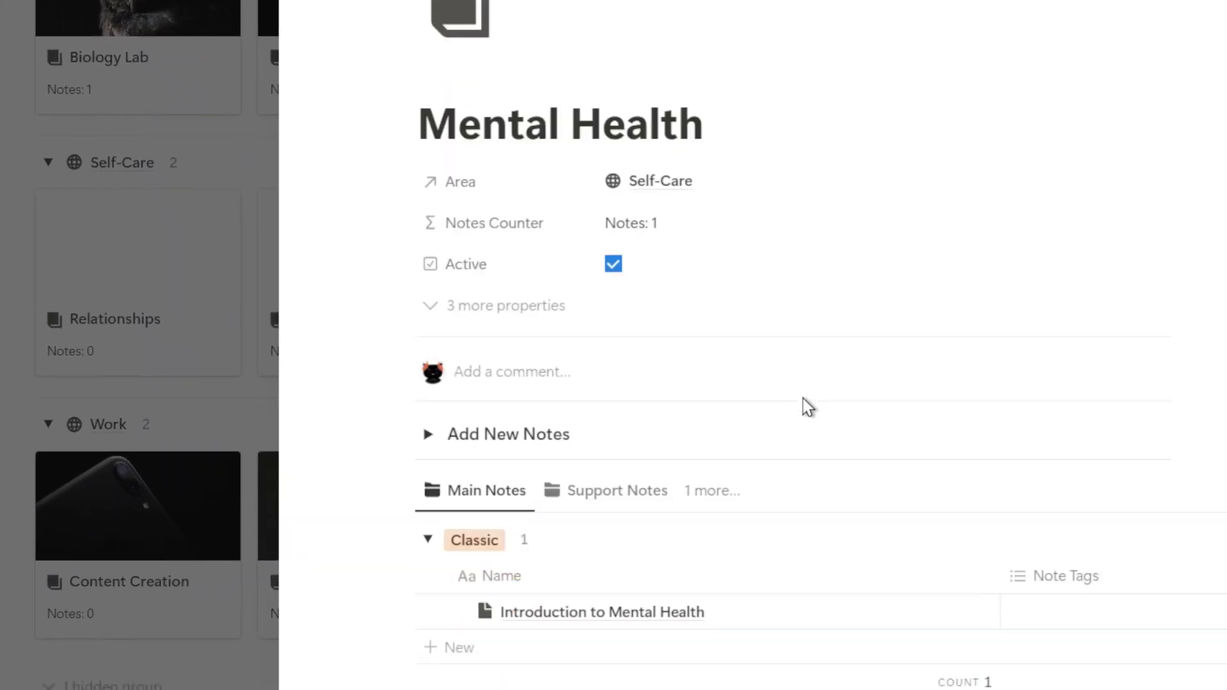
{"action": "left_click", "coordinate": [849, 282]}
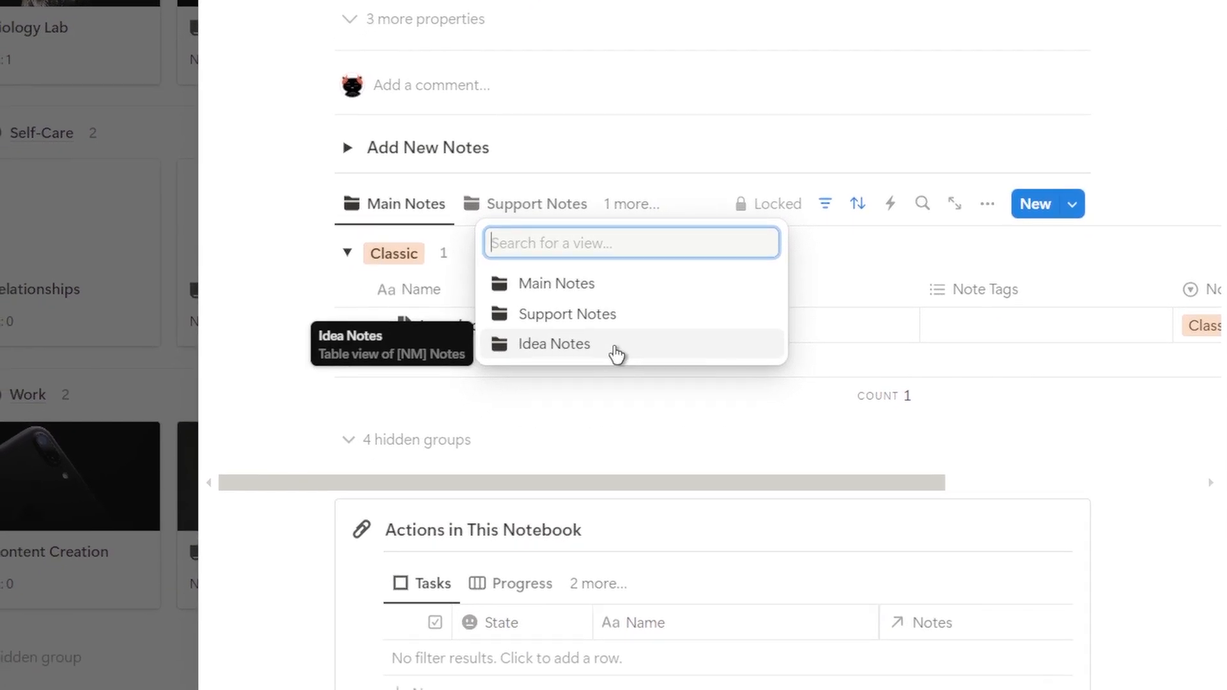
{"action": "left_click", "coordinate": [458, 296]}
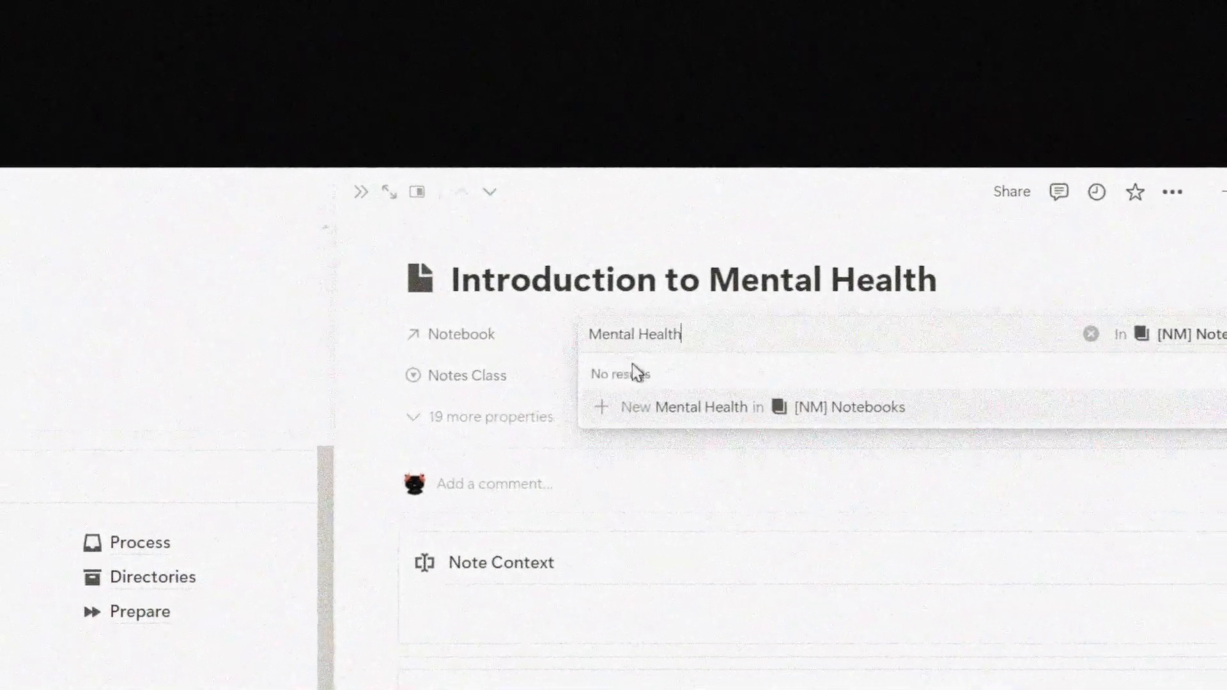
Create a Mental Health notebook from the Notebook property of the Introduction to Mental Health note
{"action": "left_click", "coordinate": [677, 408]}
{"action": "left_click", "coordinate": [557, 395]}
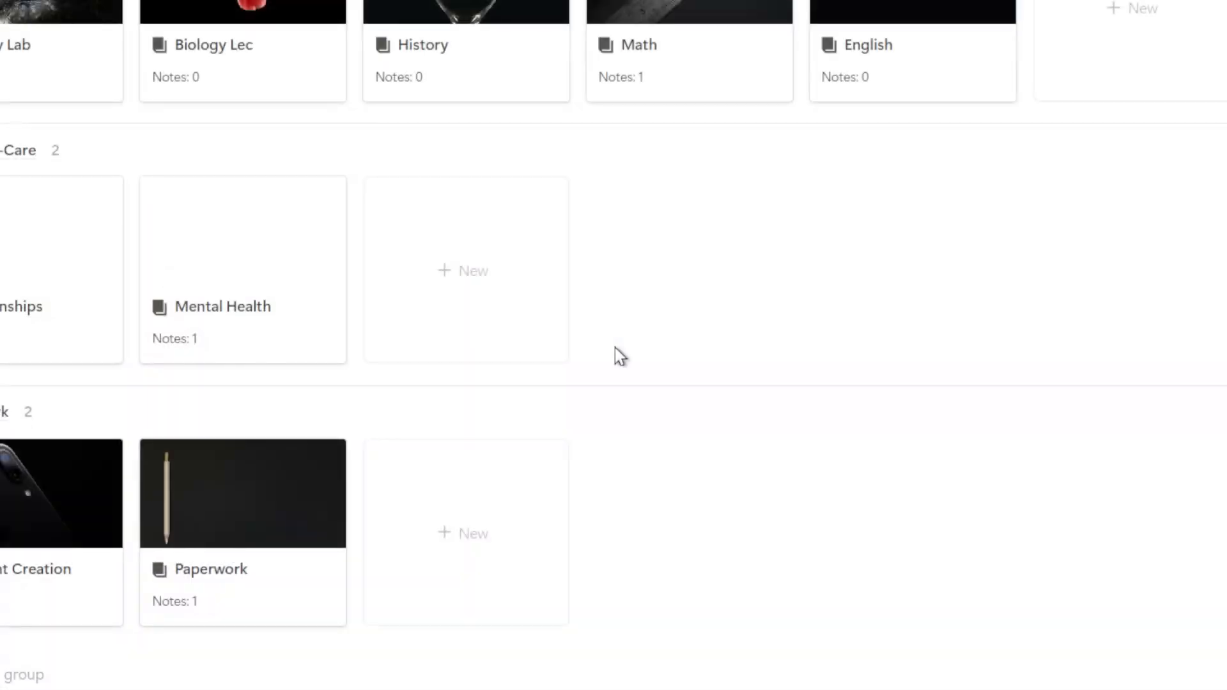
Open the Chess Basics notebook in the Hobby group and look through its notes and support notes
{"action": "scroll", "coordinate": [614, 347], "scroll_direction": "up", "scroll_amount": 5}
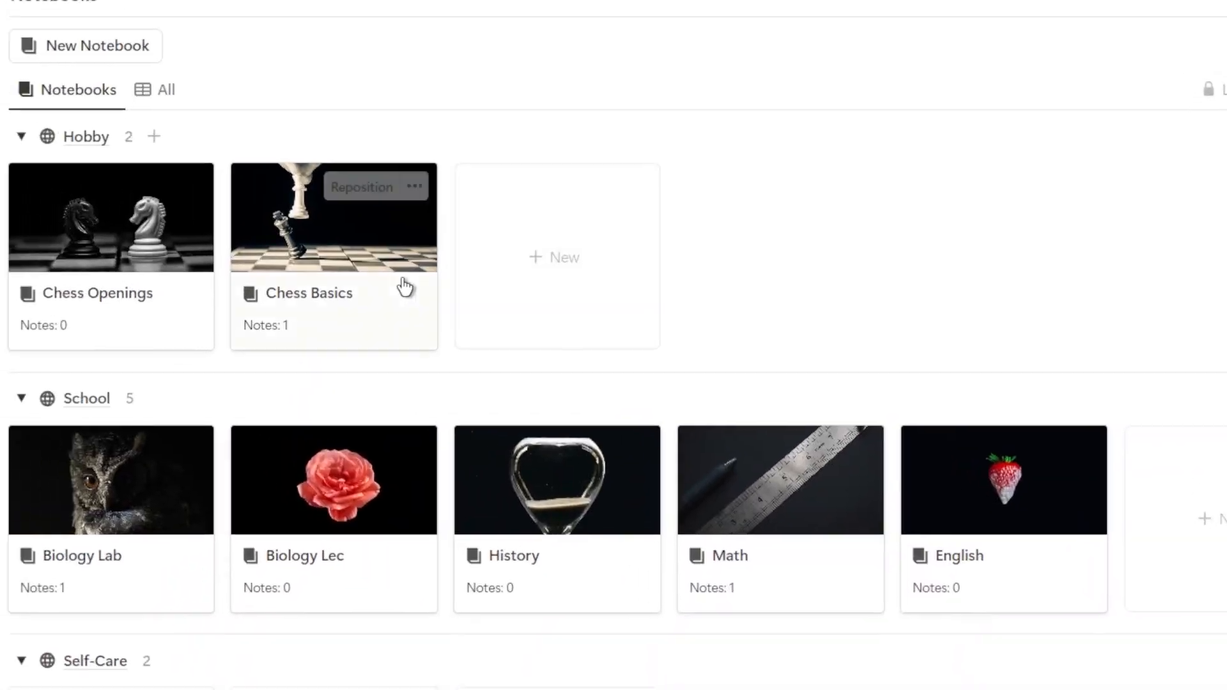
{"action": "left_click", "coordinate": [276, 236]}
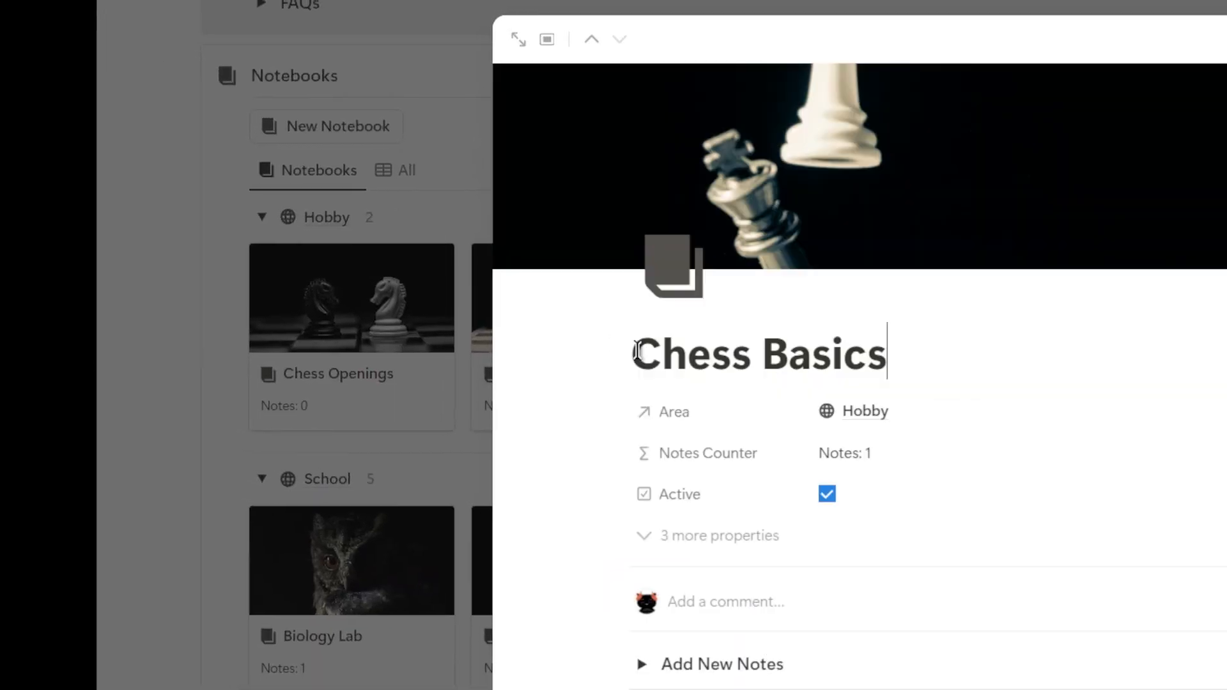
{"action": "scroll", "coordinate": [752, 356], "scroll_direction": "down", "scroll_amount": 6}
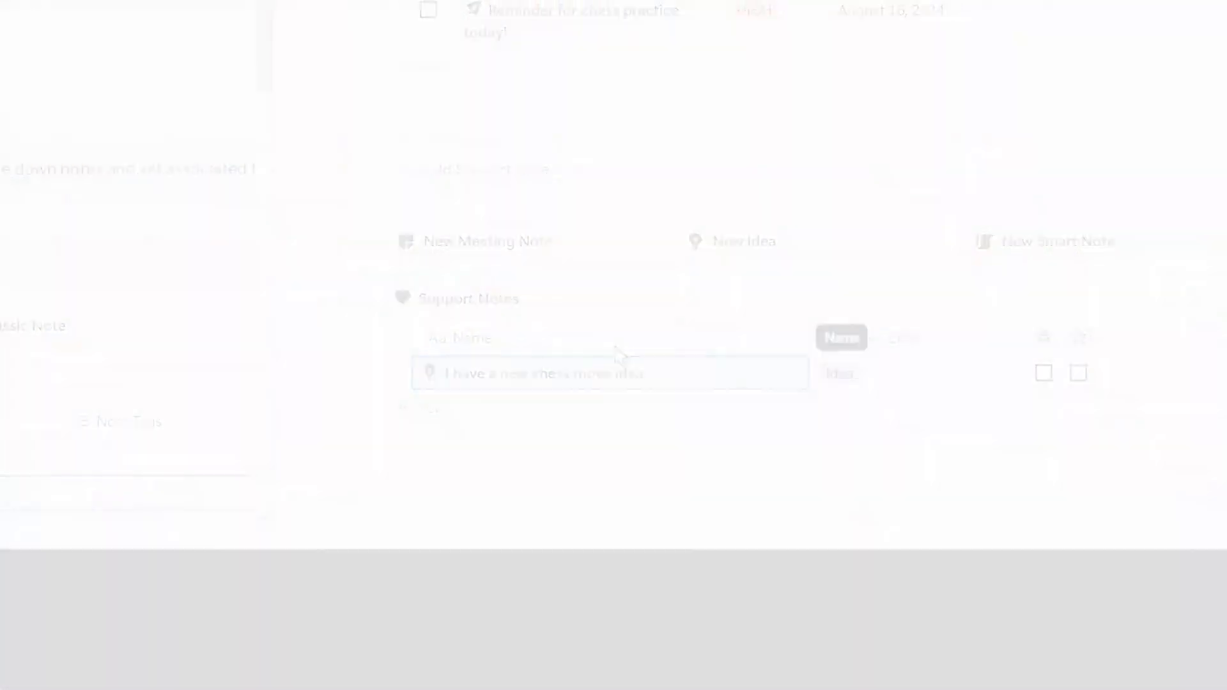
{"action": "left_click", "coordinate": [366, 310]}
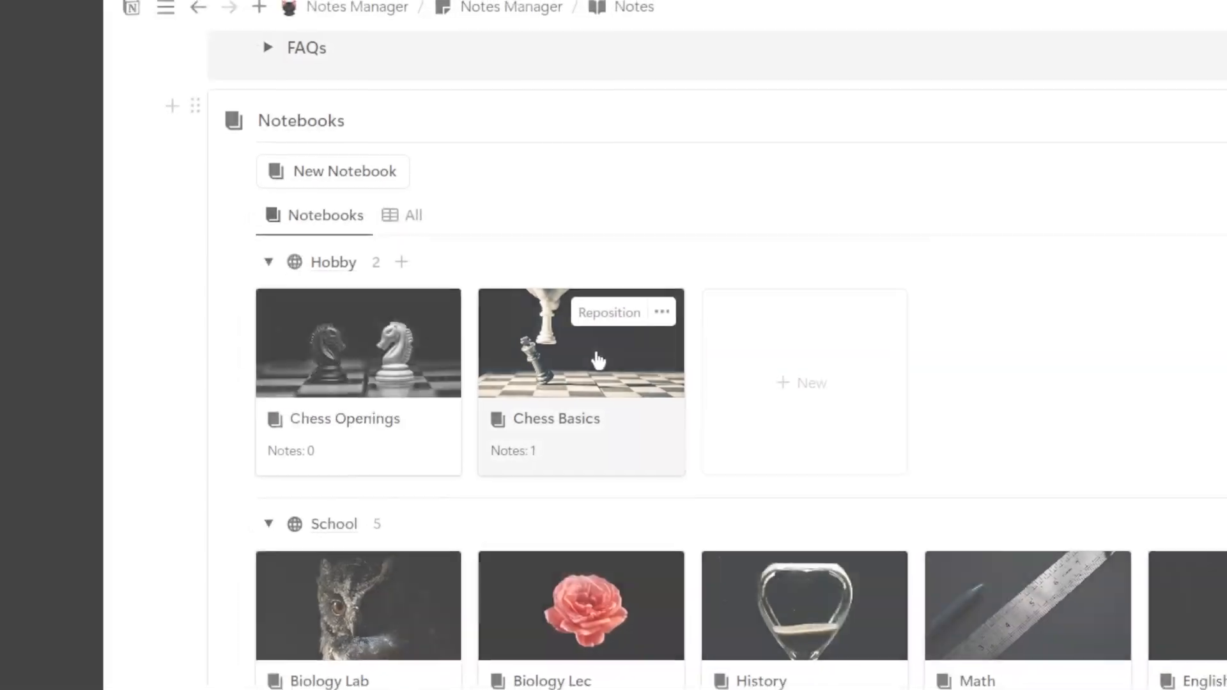
Reopen the Chess Basics notebook and name the task in the chess note's Note Actions "Study Chess for 10 mins"
{"action": "left_click", "coordinate": [600, 356]}
{"action": "scroll", "coordinate": [922, 451], "scroll_direction": "down", "scroll_amount": 8}
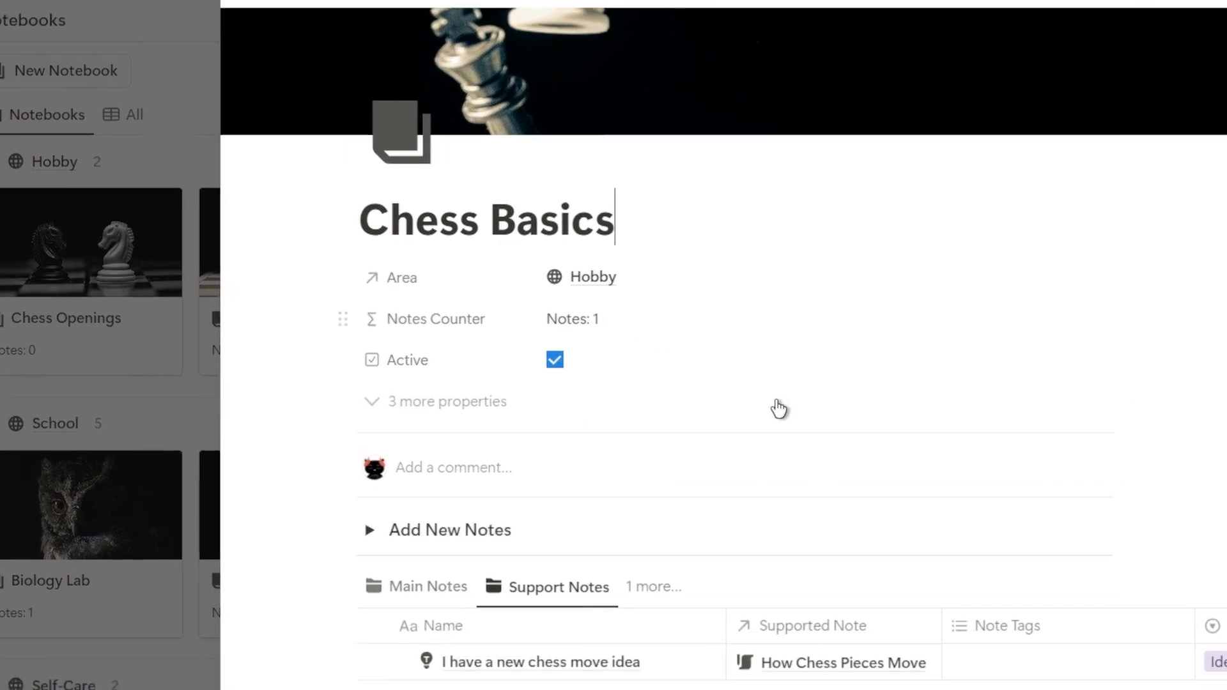
{"action": "scroll", "coordinate": [637, 361], "scroll_direction": "down", "scroll_amount": 4}
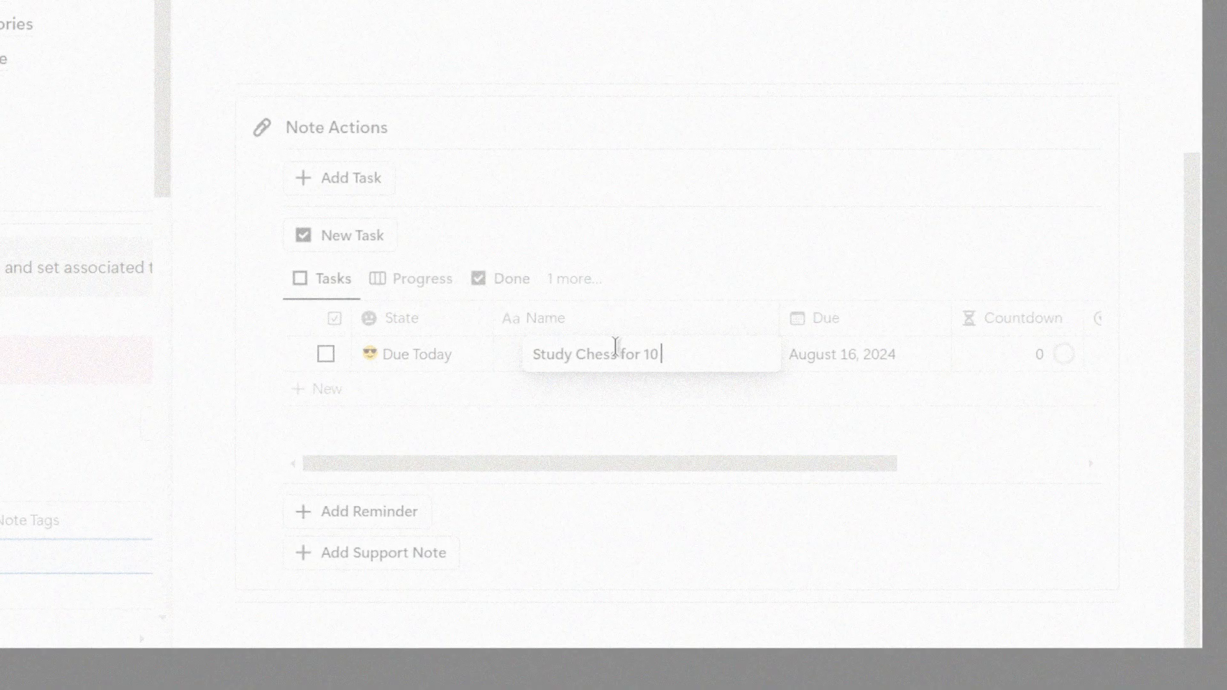
{"action": "type", "text": "mins"}
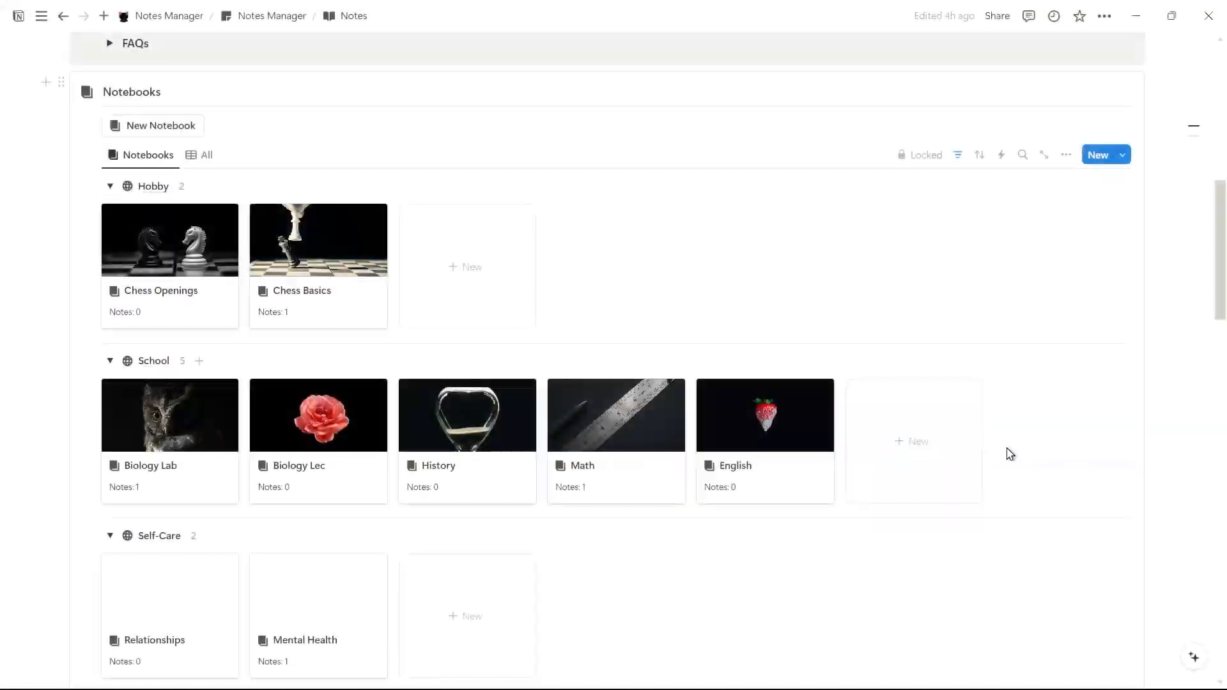
Examine the Chess view of The Main Notes and the Note Tags options for How Chess Pieces Move without choosing one
{"action": "scroll", "coordinate": [1008, 453], "scroll_direction": "down", "scroll_amount": 5}
{"action": "scroll", "coordinate": [1008, 453], "scroll_direction": "down", "scroll_amount": 5}
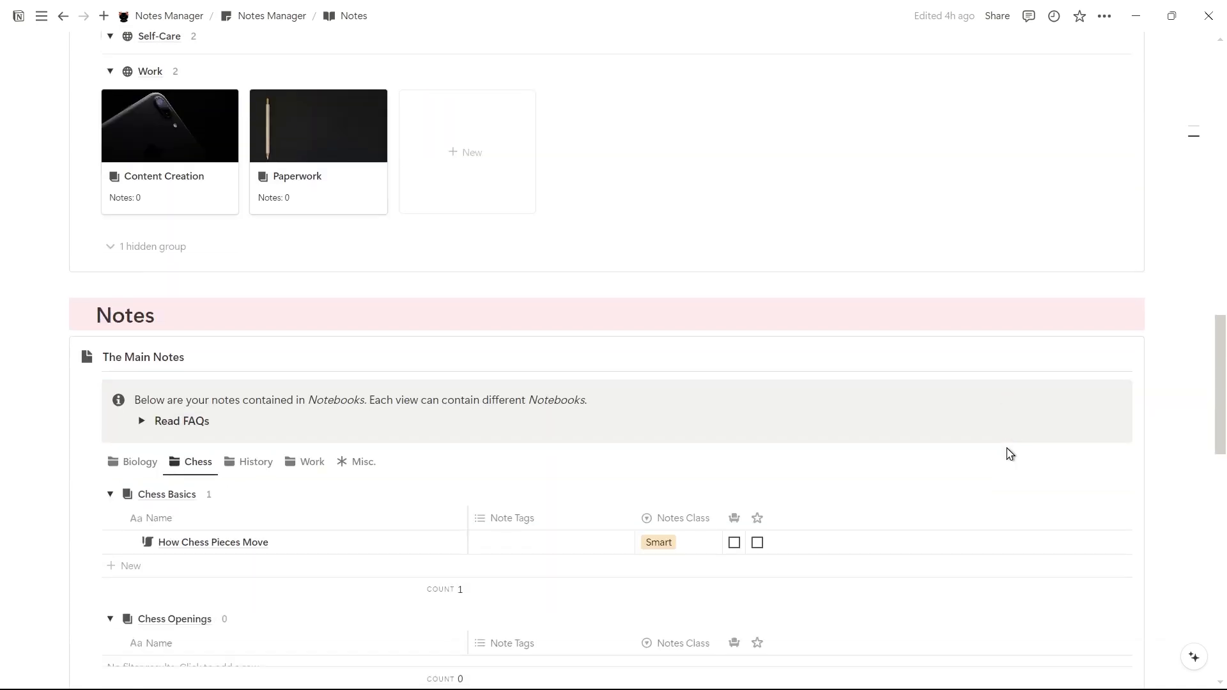
{"action": "scroll", "coordinate": [1008, 453], "scroll_direction": "down", "scroll_amount": 3}
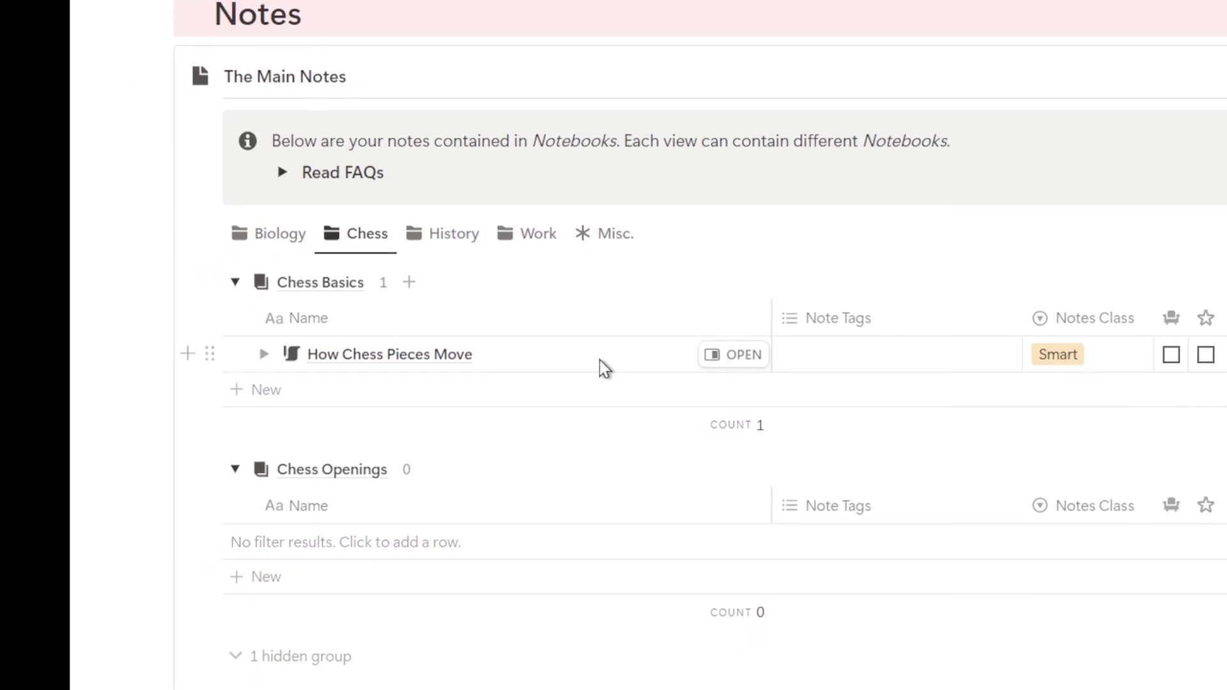
{"action": "left_click", "coordinate": [831, 346]}
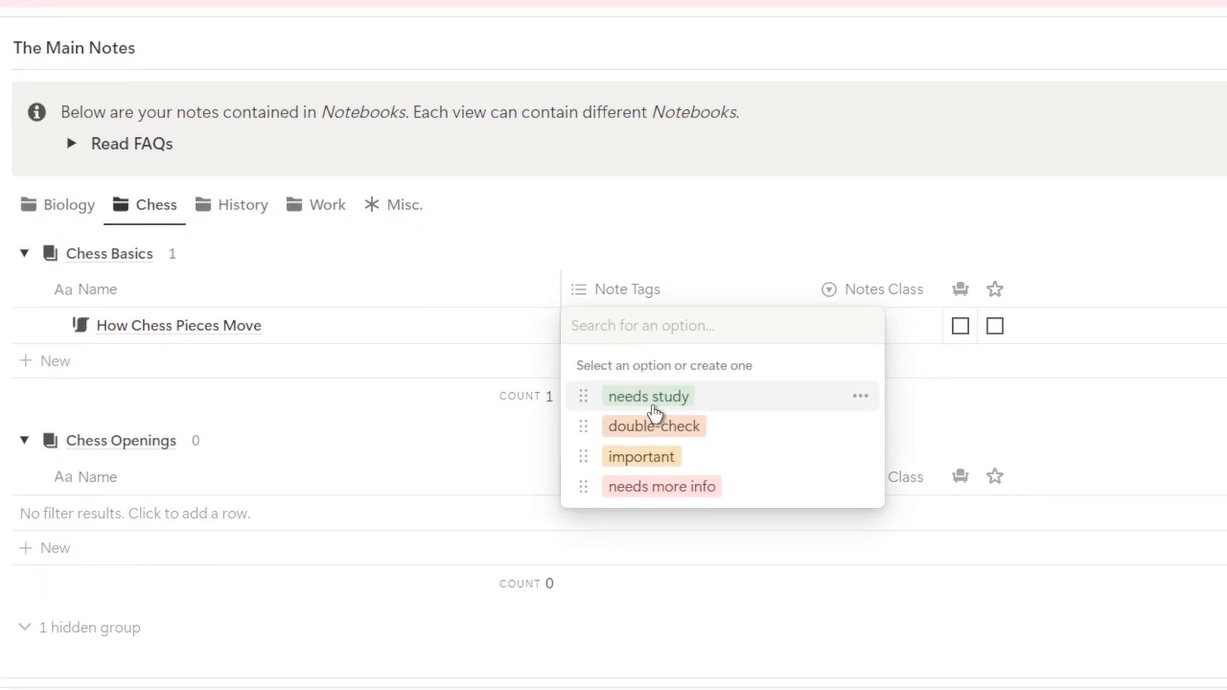
{"action": "key", "text": "Escape"}
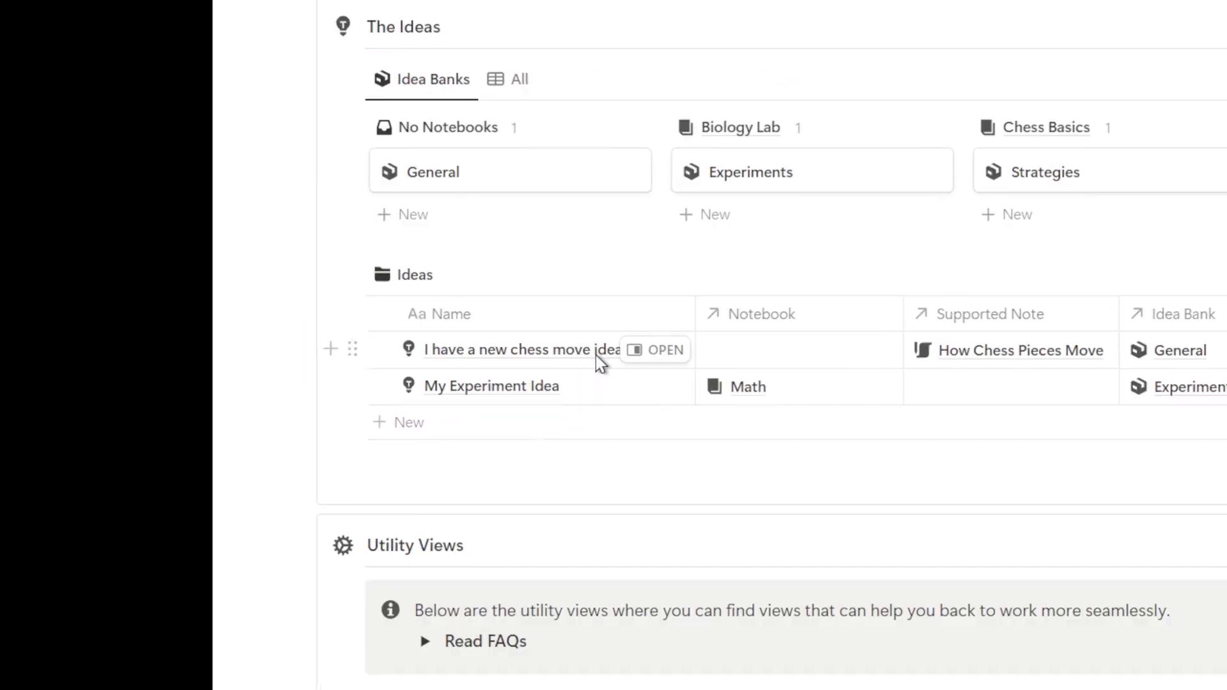
Look through the Favorite, Classic, Ideas and Meeting views in the Utility Views section
{"action": "scroll", "coordinate": [227, 558], "scroll_direction": "down", "scroll_amount": 8}
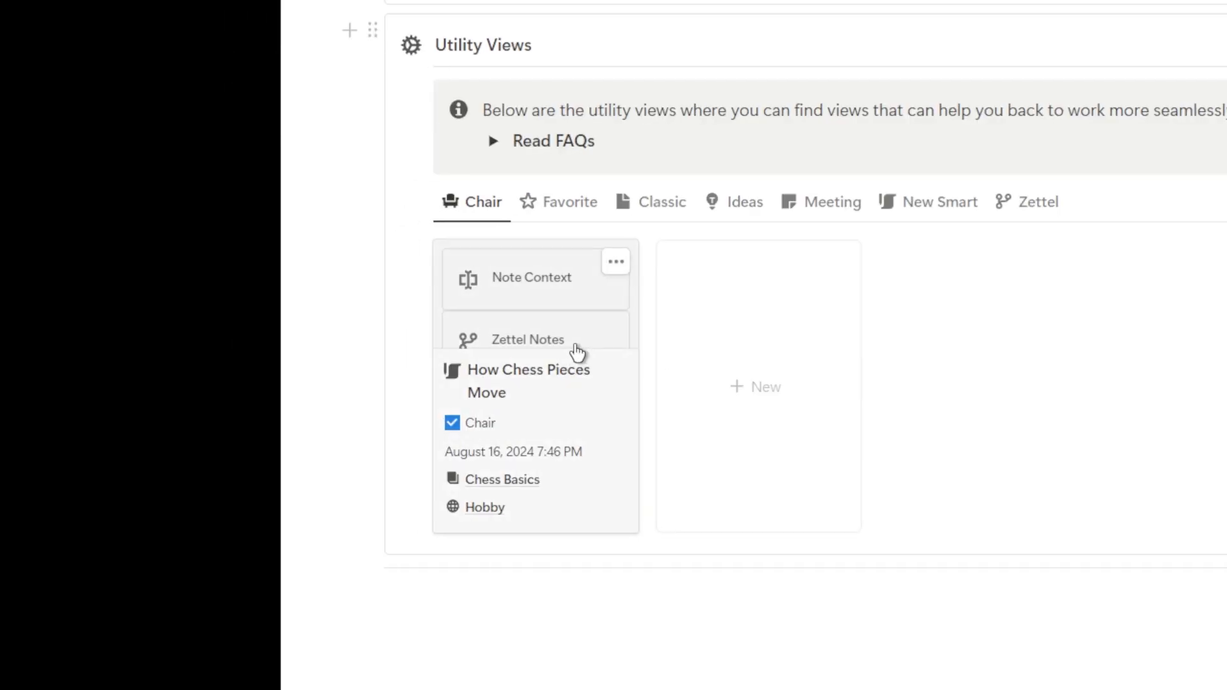
{"action": "left_click", "coordinate": [582, 205]}
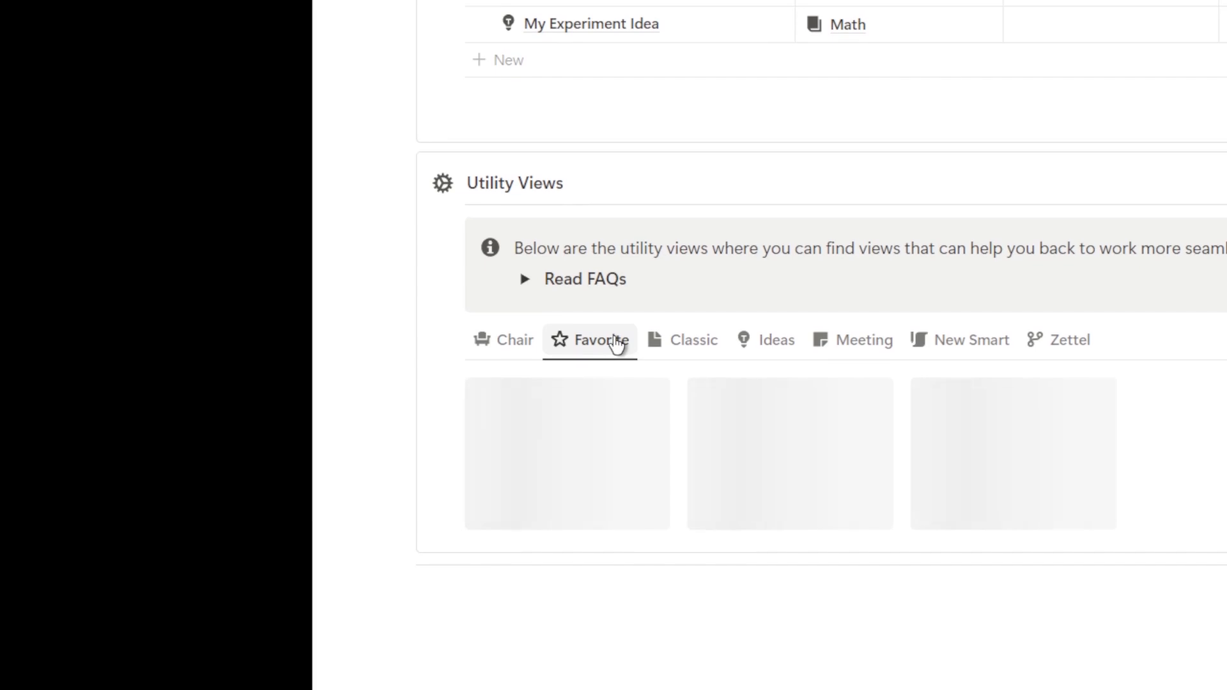
{"action": "left_click", "coordinate": [683, 345]}
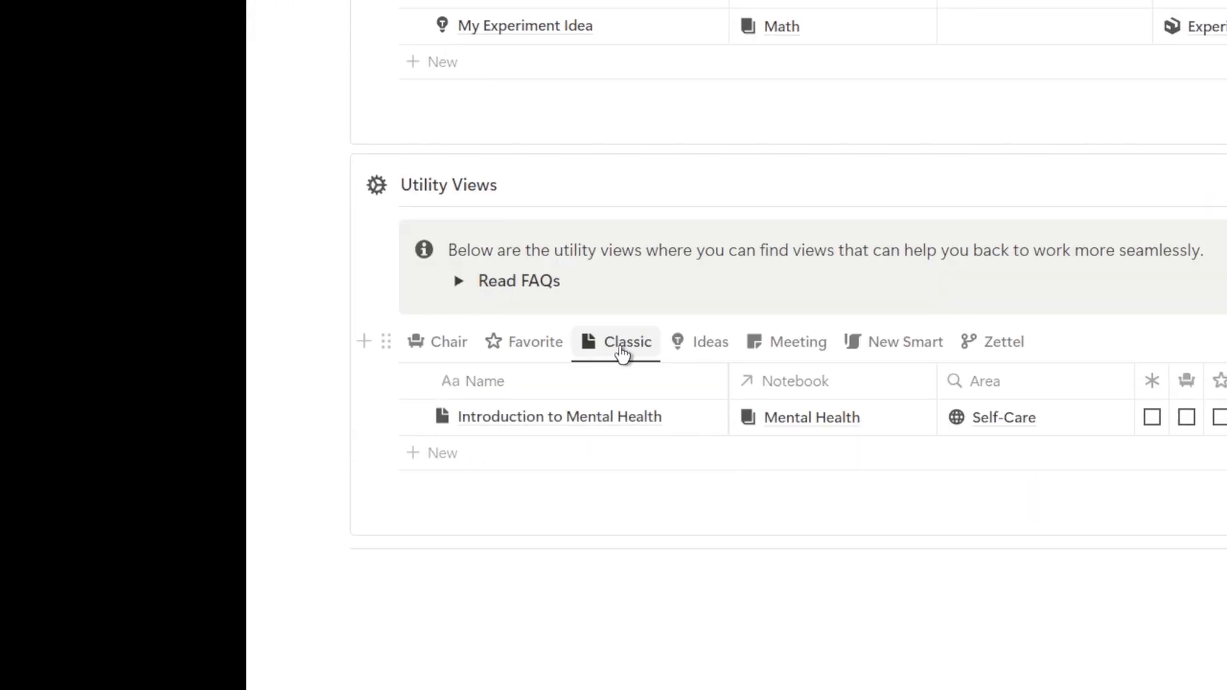
{"action": "left_click", "coordinate": [703, 342]}
{"action": "left_click", "coordinate": [796, 341]}
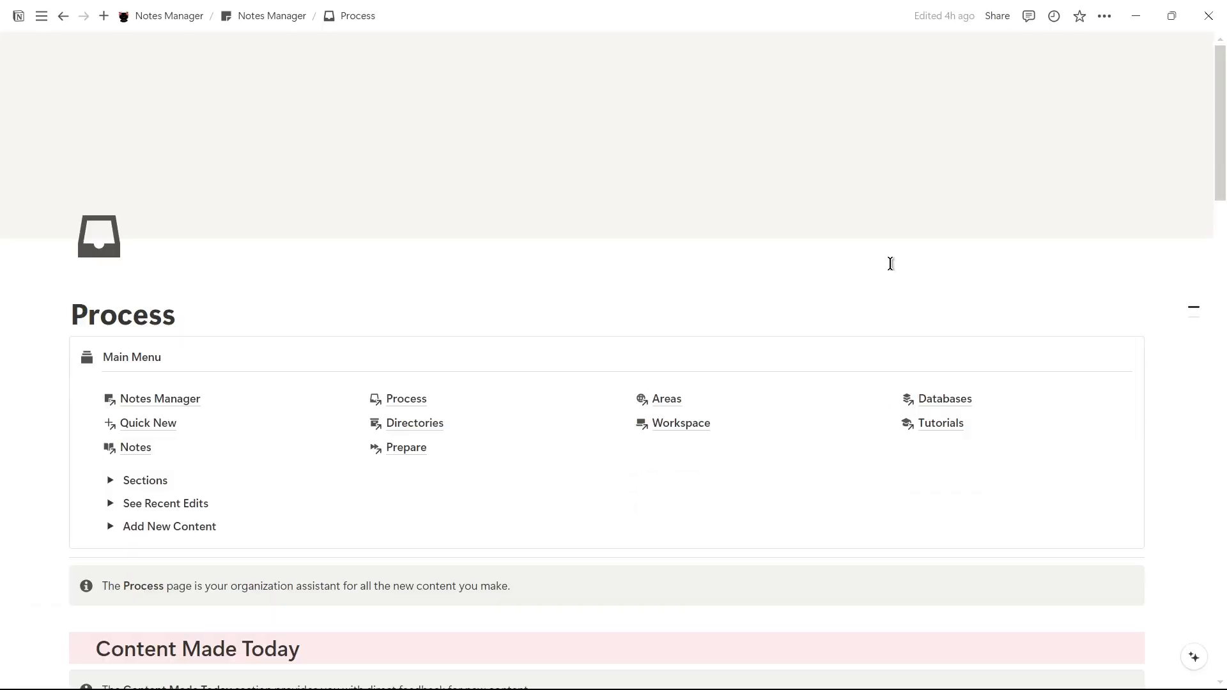
Review the notes, tasks and reminders dropboxes in the Process page's Content Made Today section
{"action": "scroll", "coordinate": [890, 263], "scroll_direction": "down", "scroll_amount": 5}
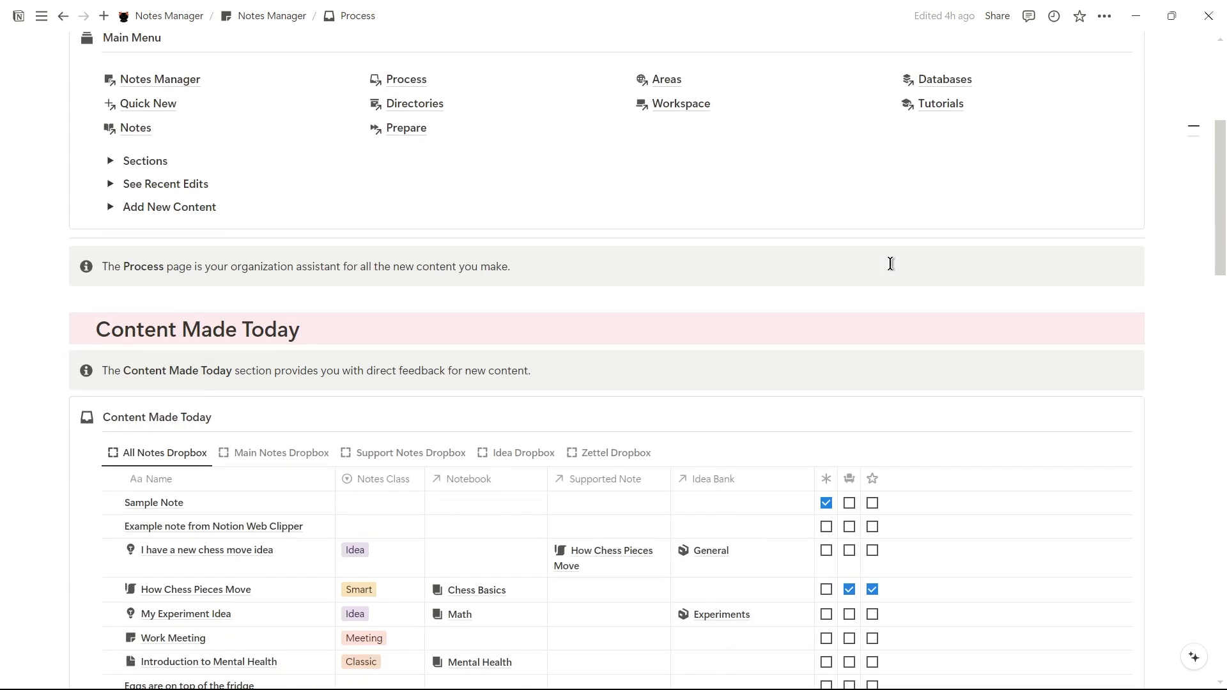
{"action": "scroll", "coordinate": [890, 263], "scroll_direction": "down", "scroll_amount": 8}
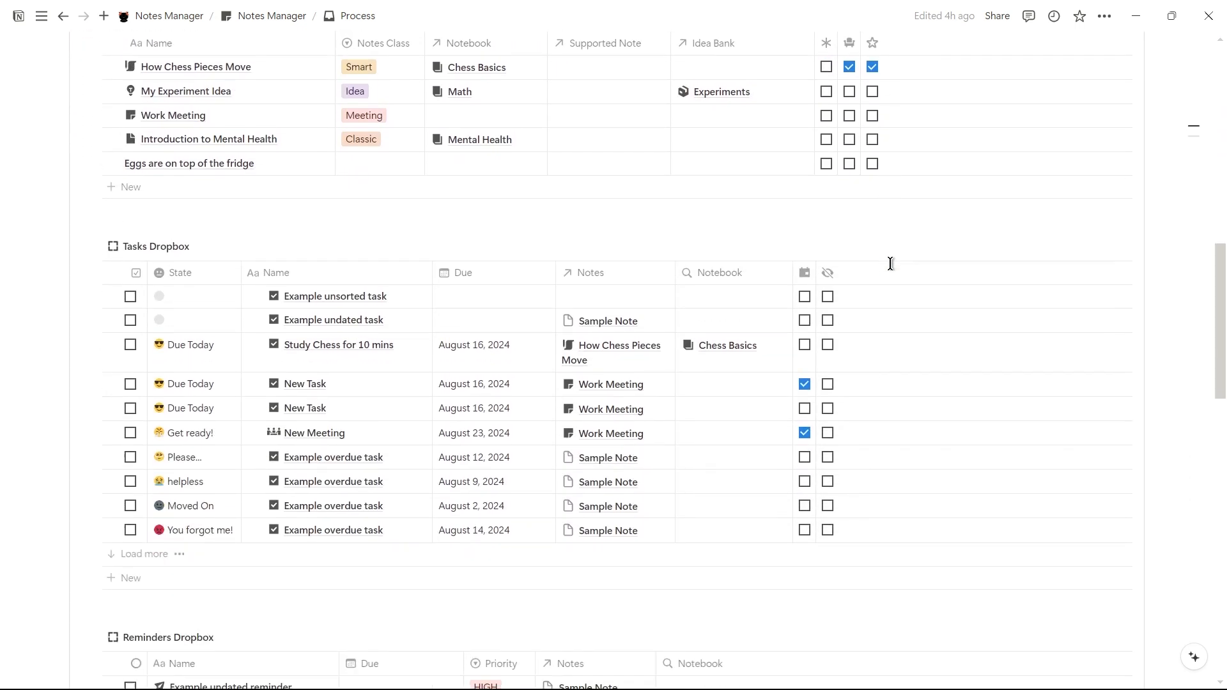
{"action": "scroll", "coordinate": [890, 263], "scroll_direction": "down", "scroll_amount": 2}
{"action": "scroll", "coordinate": [890, 263], "scroll_direction": "down", "scroll_amount": 7}
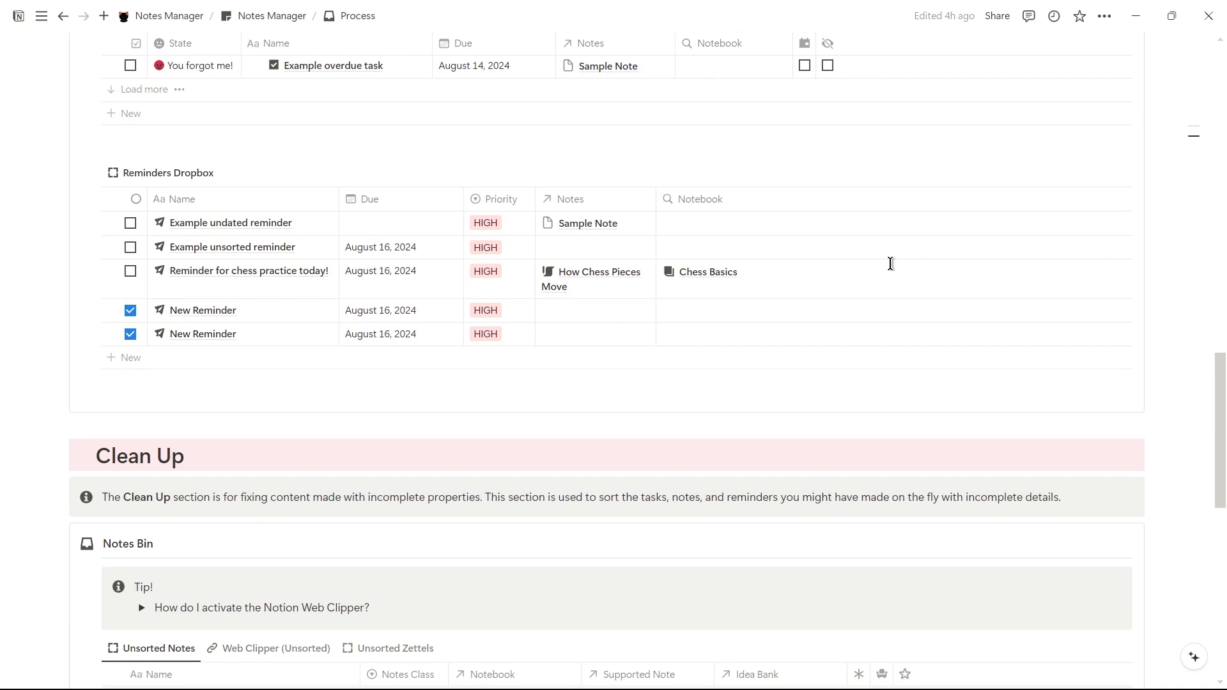
In the Notes Bin, assign Work Meeting to the Paperwork notebook and mark "Eggs are on top of the fridge" as miscellaneous
{"action": "scroll", "coordinate": [890, 263], "scroll_direction": "down", "scroll_amount": 7}
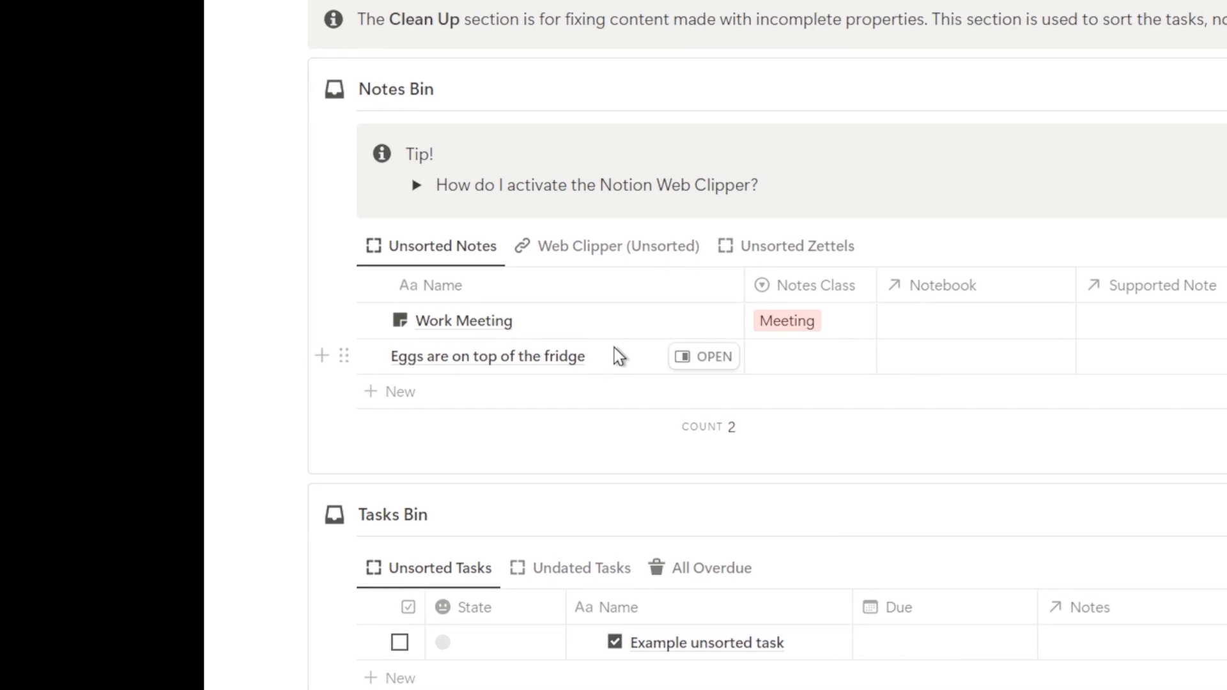
{"action": "left_click", "coordinate": [912, 319]}
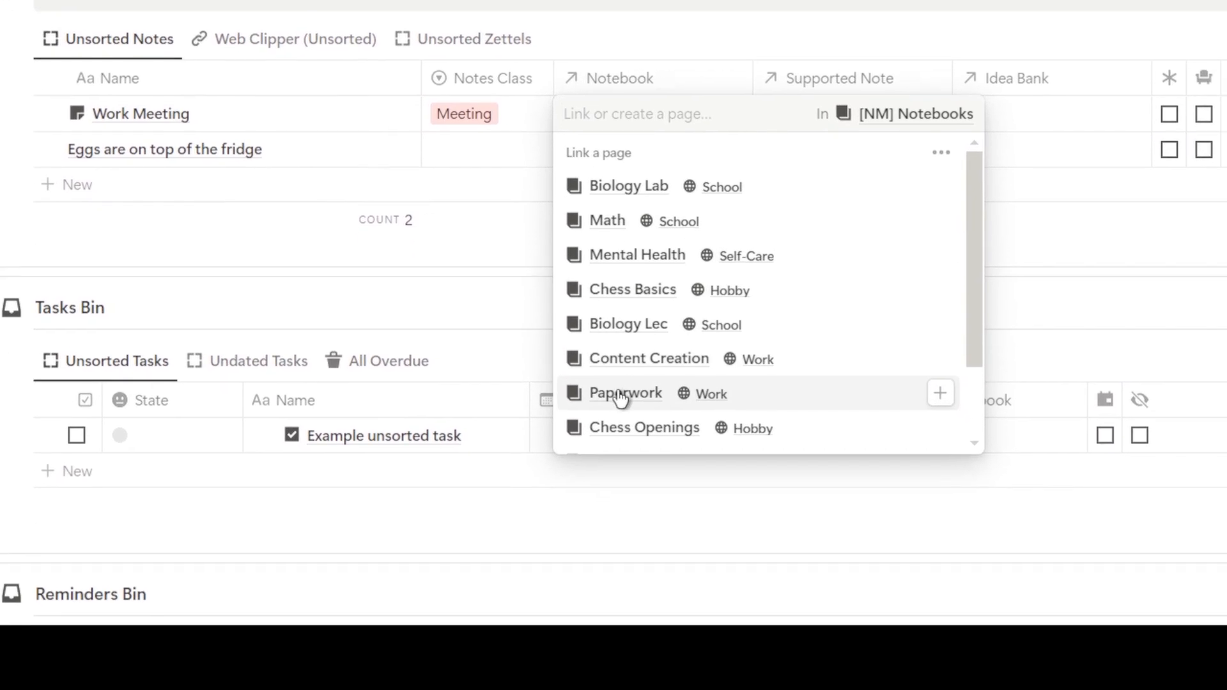
{"action": "left_click", "coordinate": [620, 393]}
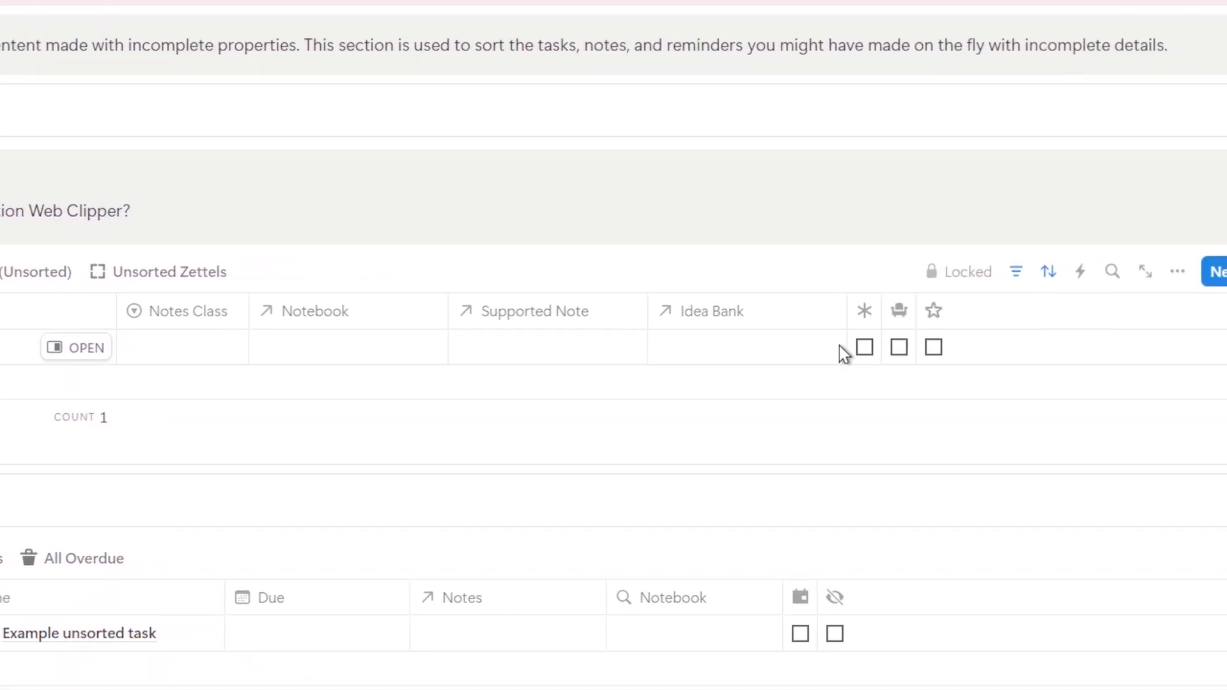
{"action": "left_click", "coordinate": [721, 349]}
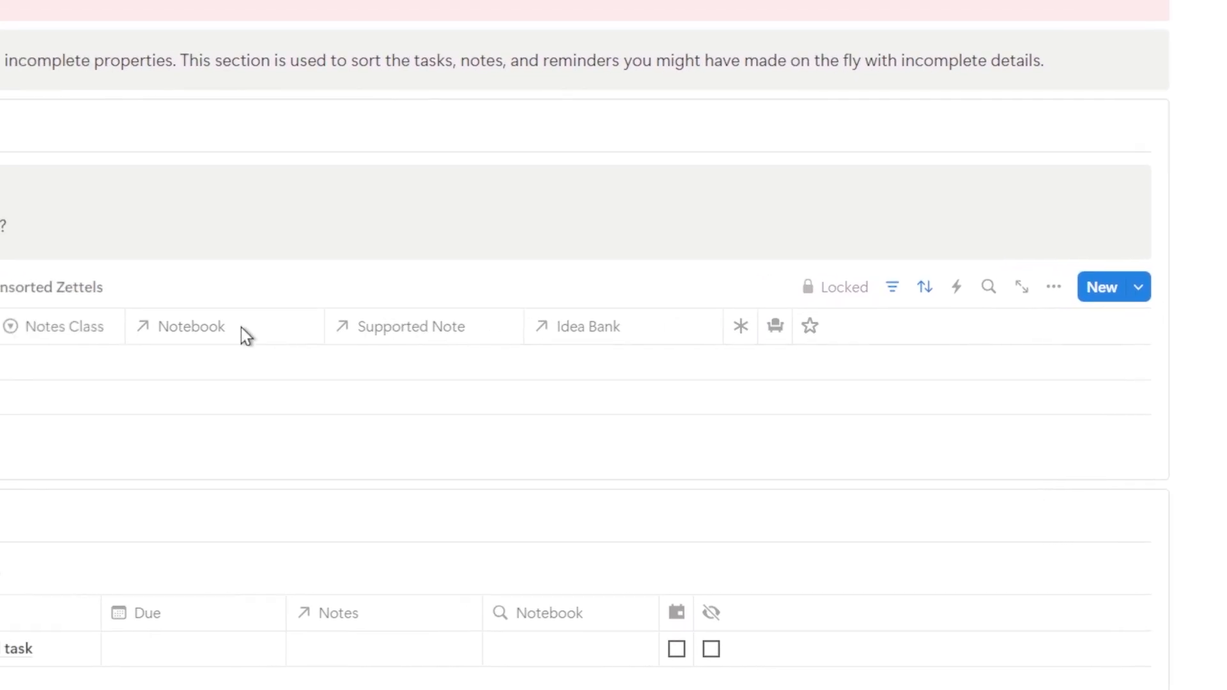
Review the unsorted web clips and zettels, the undated and overdue tasks, and the undated reminders in the Clean Up bins
{"action": "left_click", "coordinate": [37, 300]}
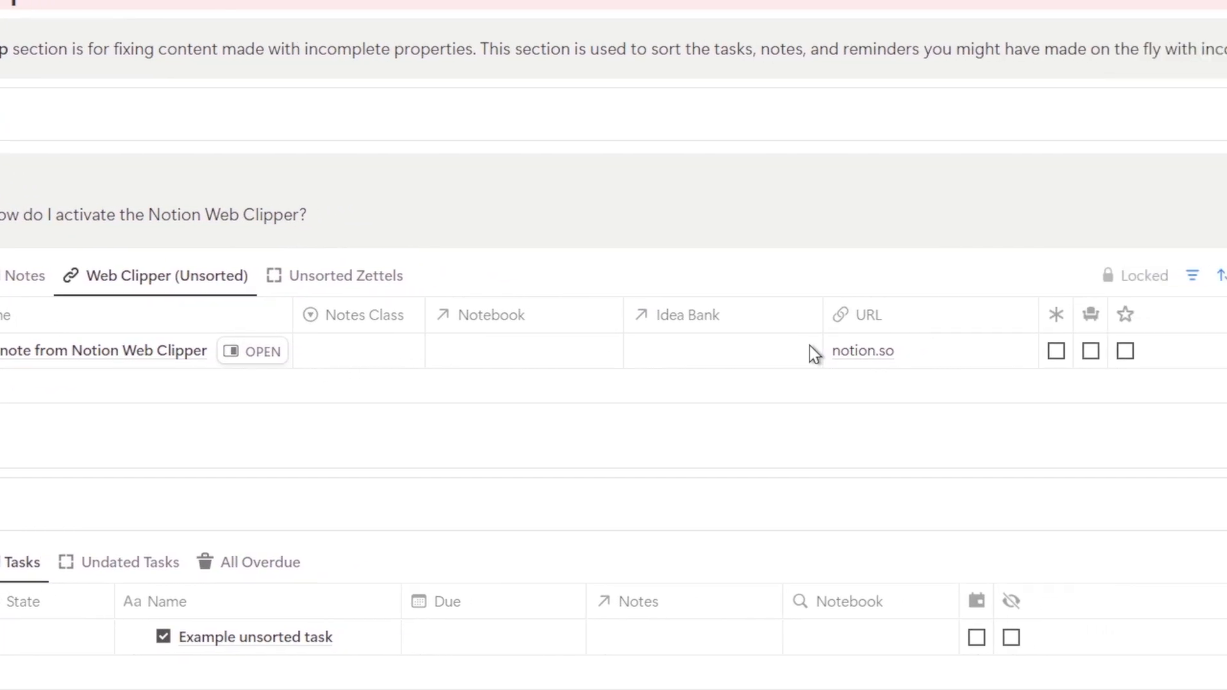
{"action": "left_click", "coordinate": [381, 278]}
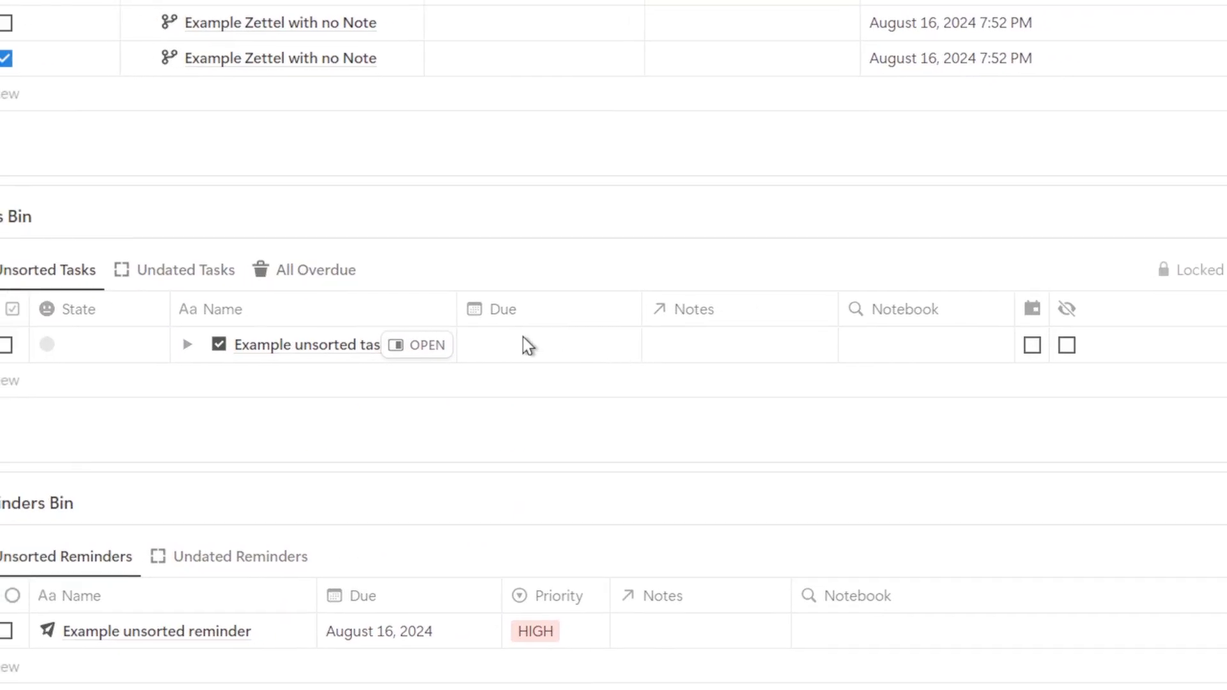
{"action": "left_click", "coordinate": [204, 279]}
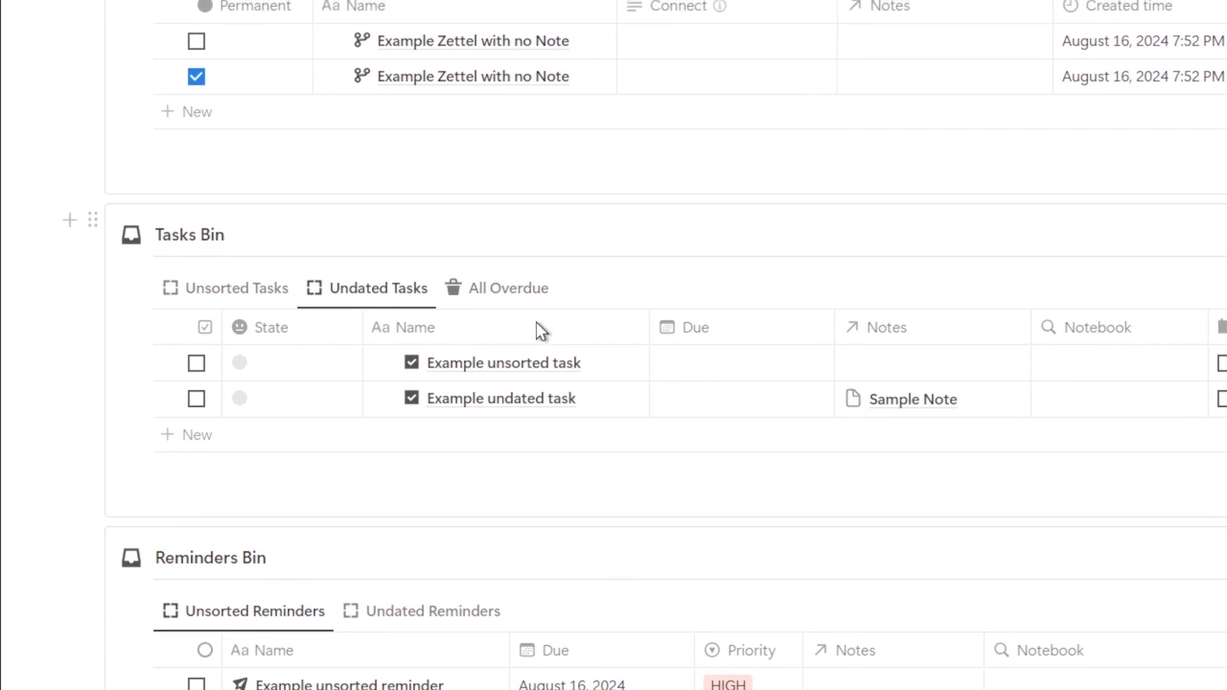
{"action": "left_click", "coordinate": [489, 290]}
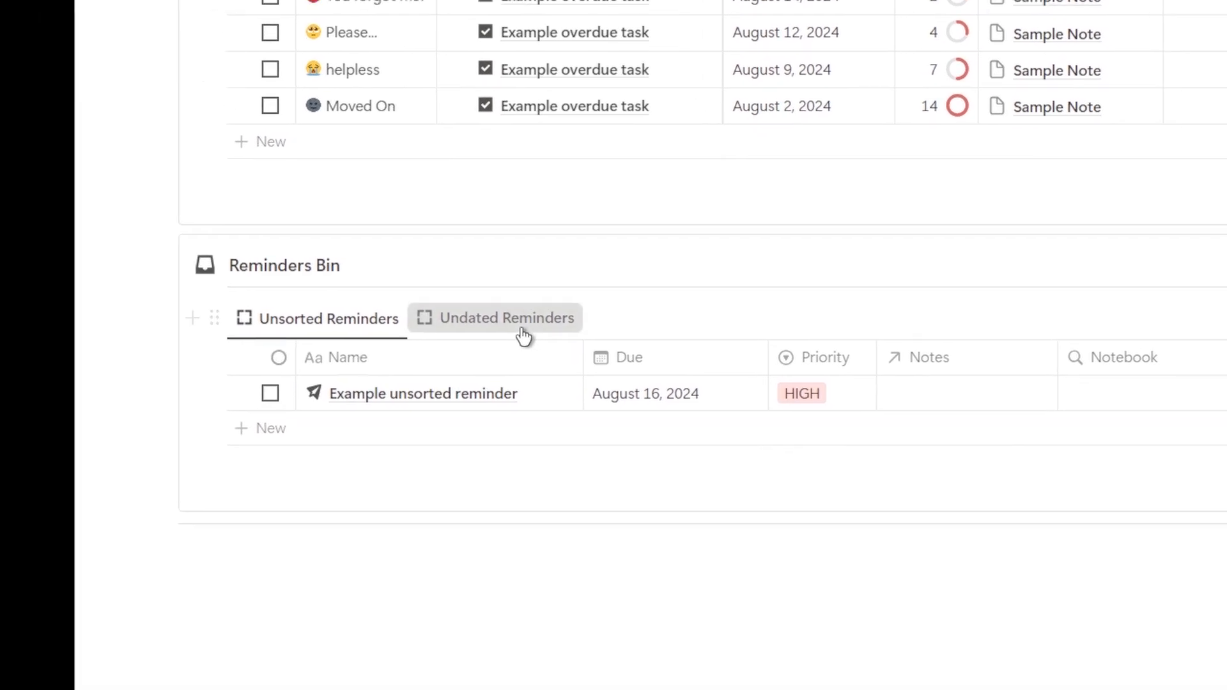
{"action": "left_click", "coordinate": [523, 333]}
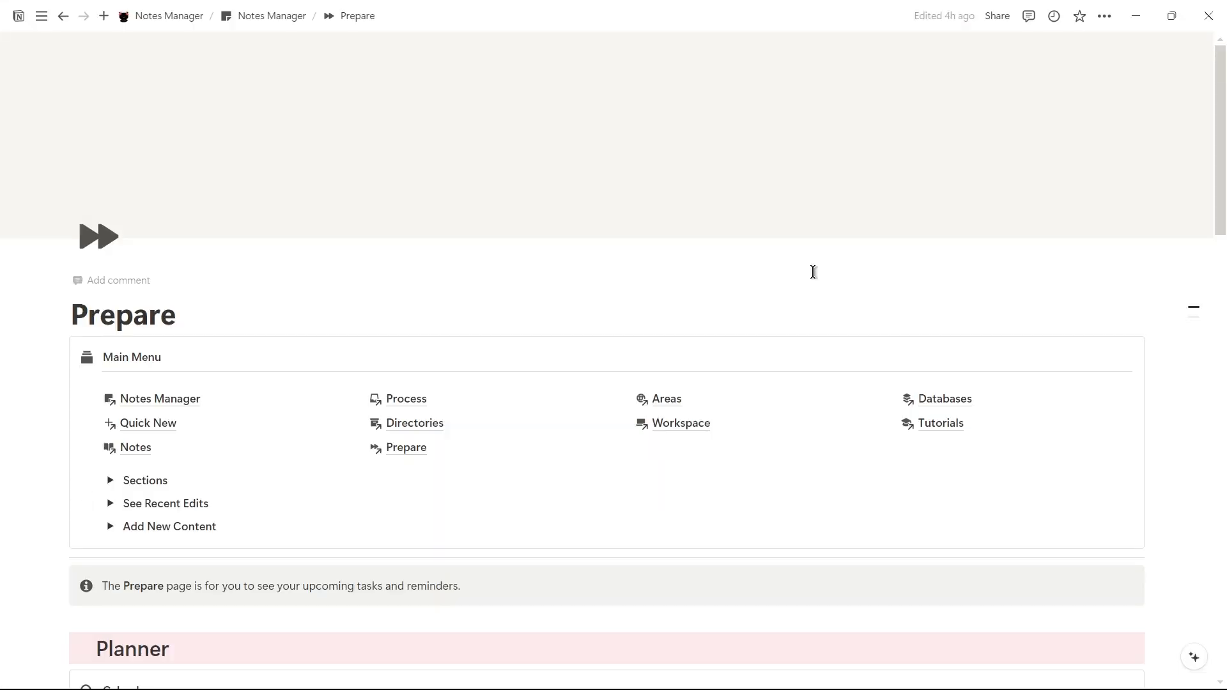
View the Prepare page's calendar in its Month and Timeline views, and review the upcoming tasks and reminders
{"action": "scroll", "coordinate": [813, 272], "scroll_direction": "down", "scroll_amount": 10}
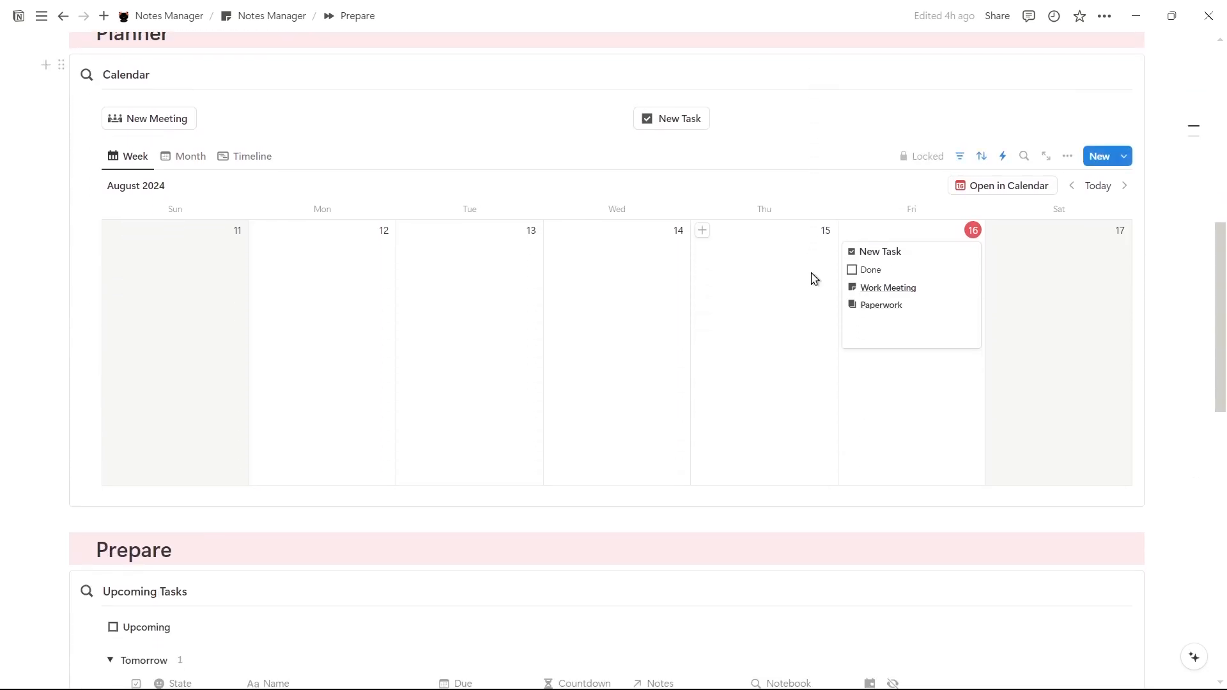
{"action": "left_click", "coordinate": [198, 162]}
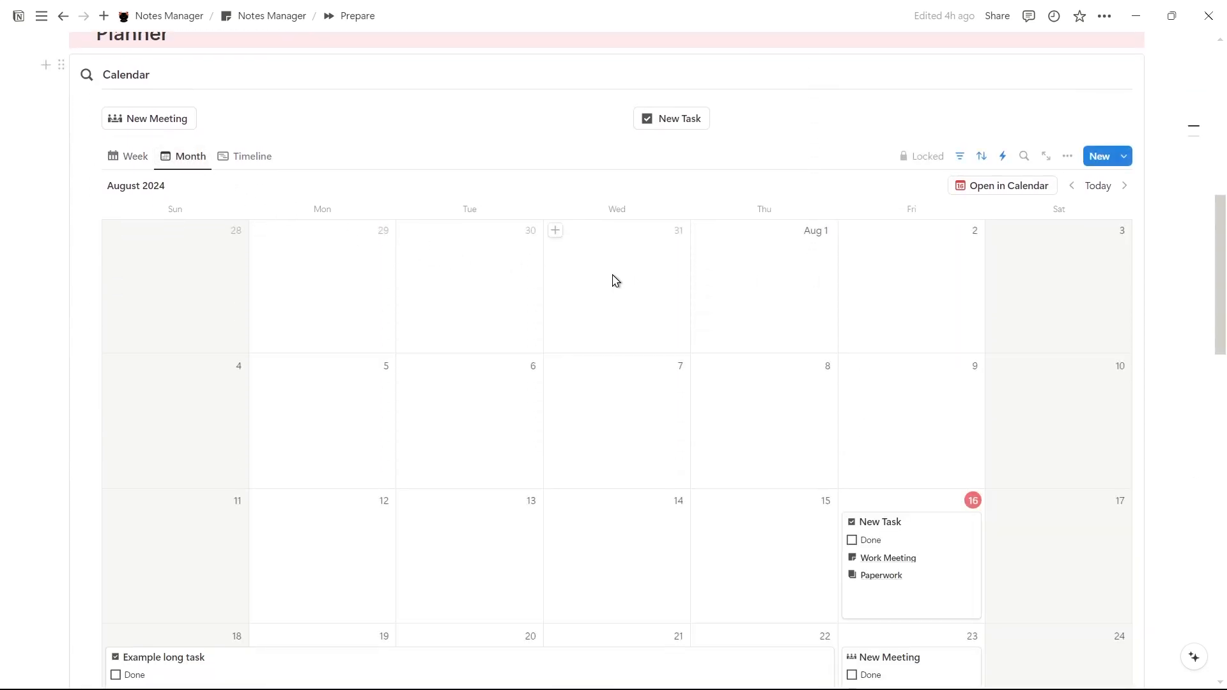
{"action": "scroll", "coordinate": [613, 279], "scroll_direction": "down", "scroll_amount": 2}
{"action": "left_click", "coordinate": [249, 68]}
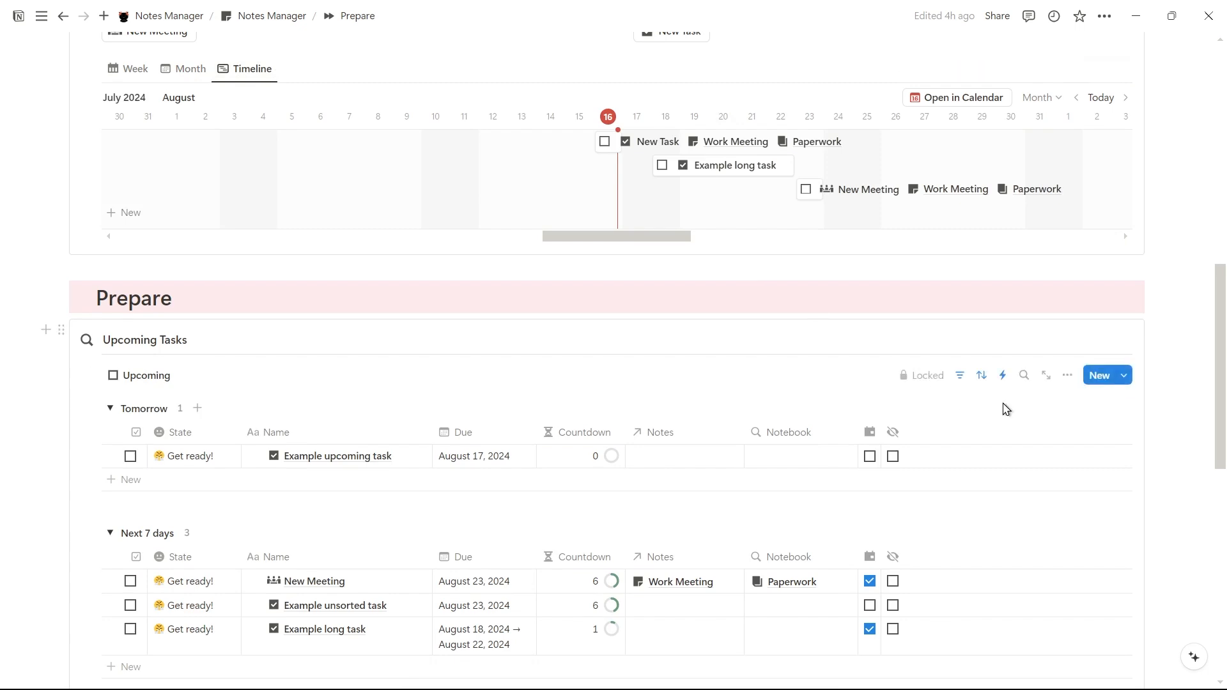
{"action": "scroll", "coordinate": [1006, 409], "scroll_direction": "down", "scroll_amount": 5}
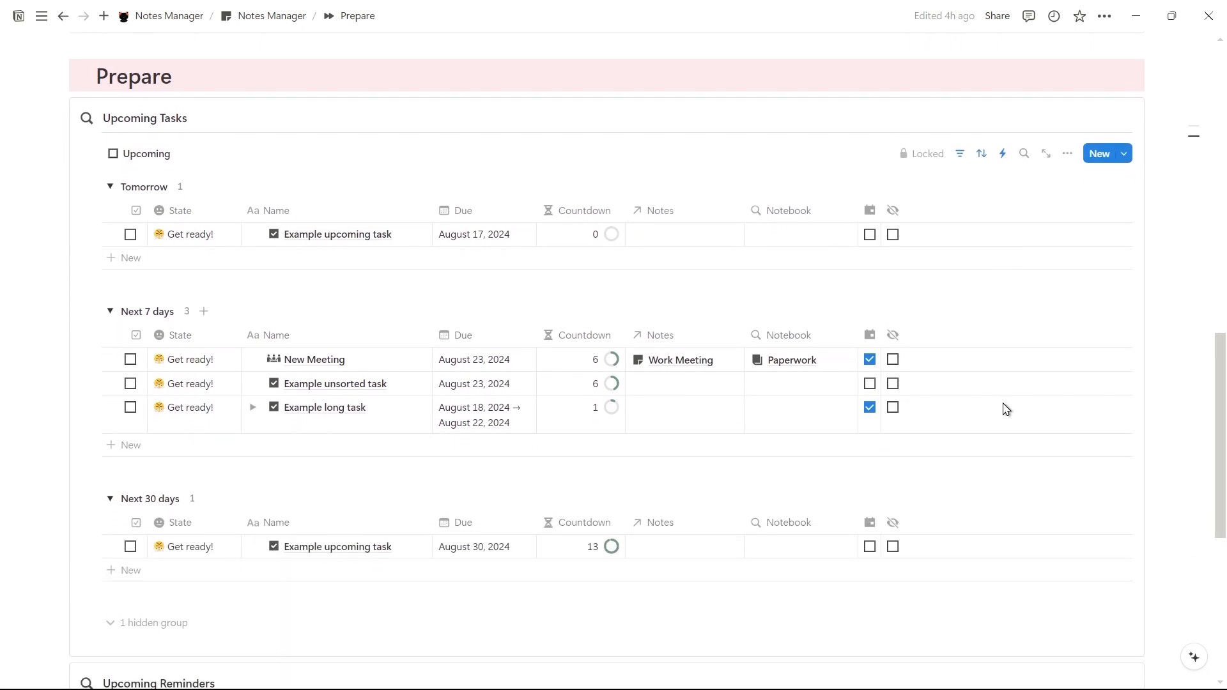
{"action": "scroll", "coordinate": [1006, 409], "scroll_direction": "down", "scroll_amount": 5}
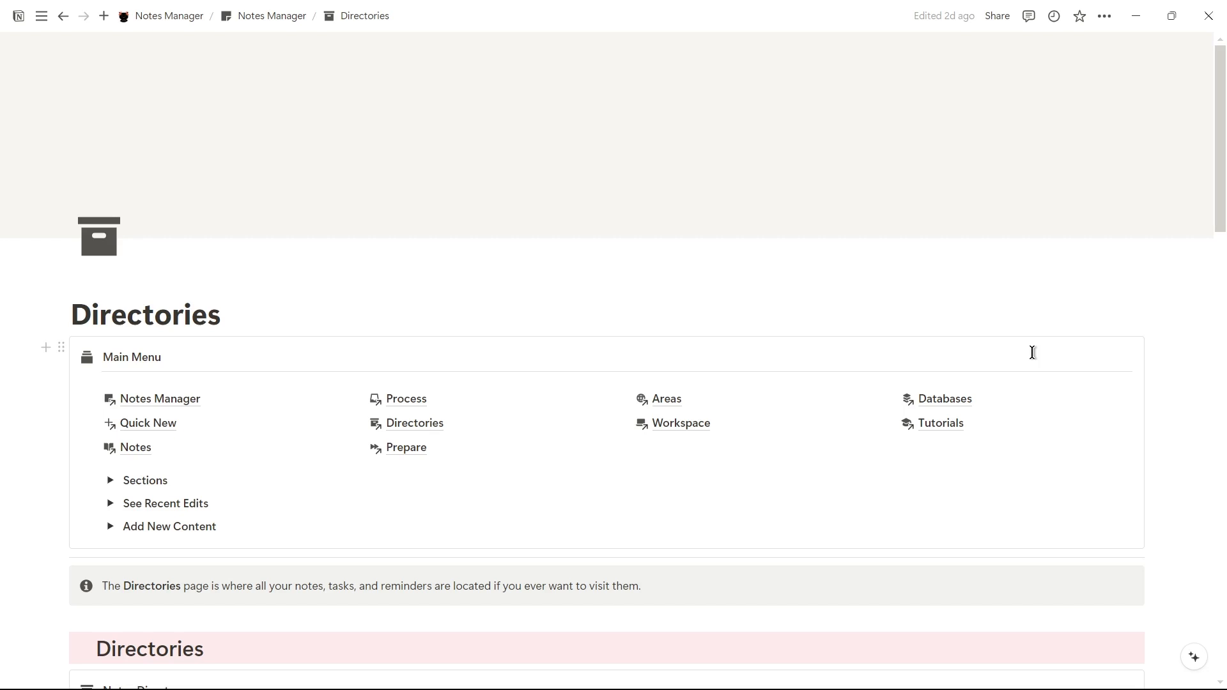
Look through the notes, tasks and reminders directories on the Directories page
{"action": "scroll", "coordinate": [1032, 353], "scroll_direction": "down", "scroll_amount": 9}
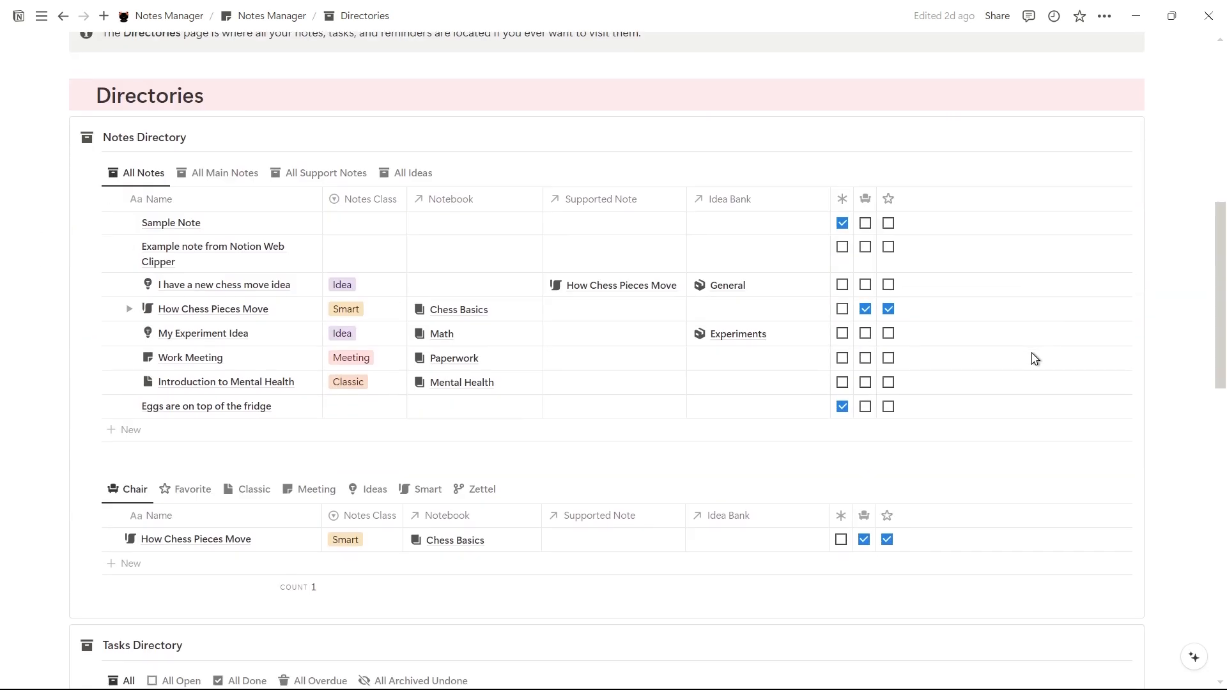
{"action": "scroll", "coordinate": [1034, 358], "scroll_direction": "down", "scroll_amount": 8}
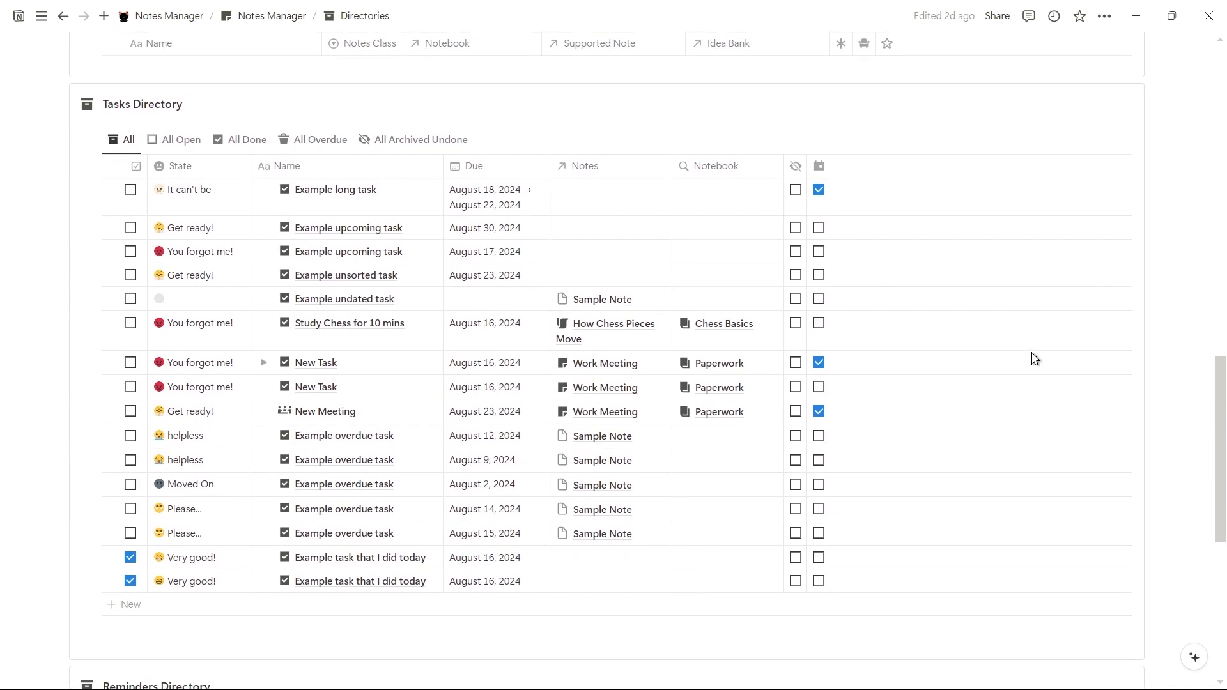
{"action": "scroll", "coordinate": [1034, 359], "scroll_direction": "down", "scroll_amount": 7}
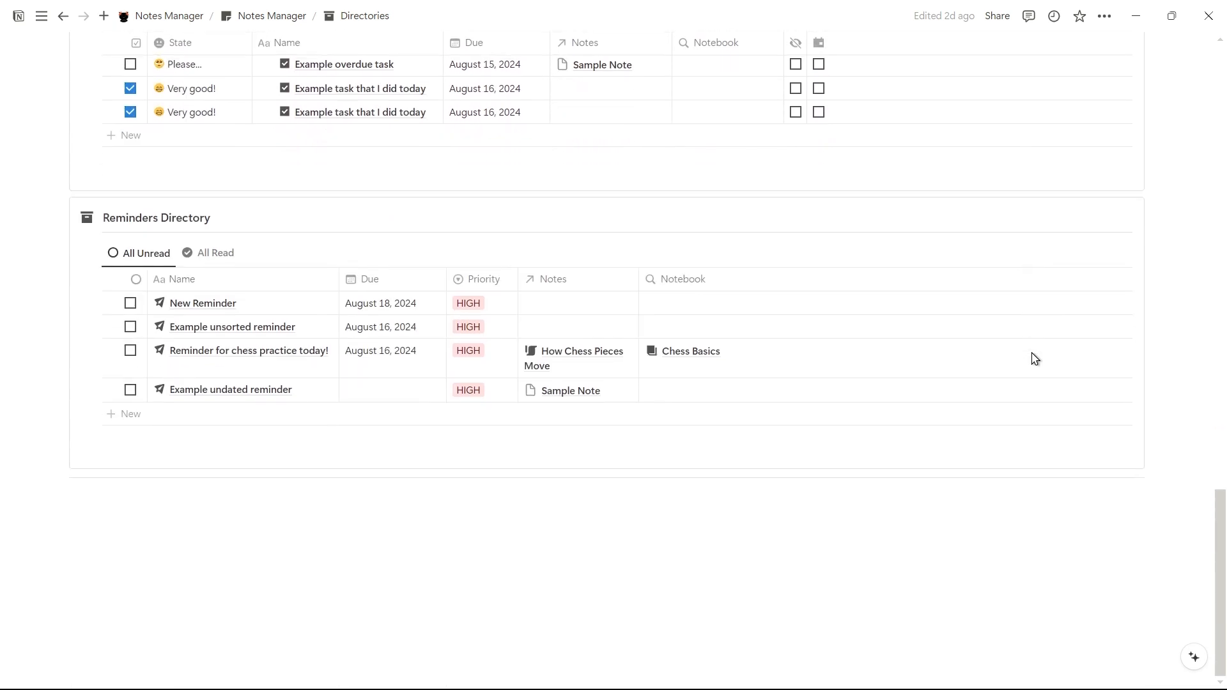
Expand the Sections toggle in the Directories page's Main Menu
{"action": "scroll", "coordinate": [1035, 359], "scroll_direction": "up", "scroll_amount": 20}
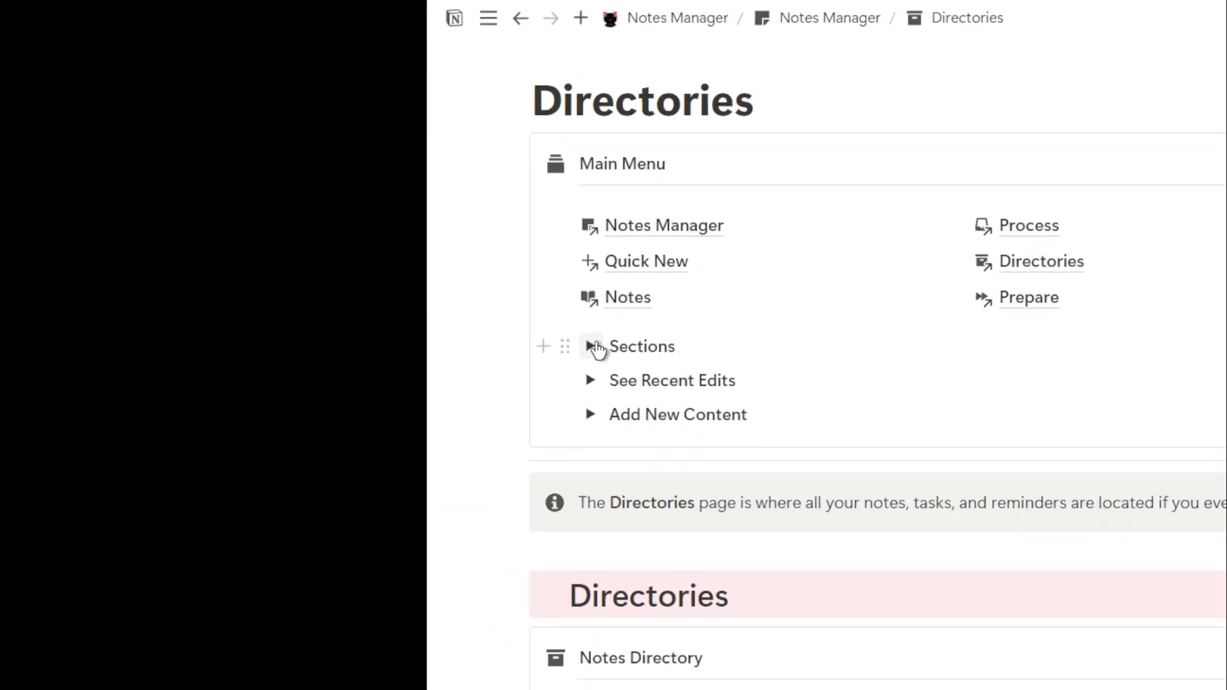
{"action": "left_click", "coordinate": [111, 238]}
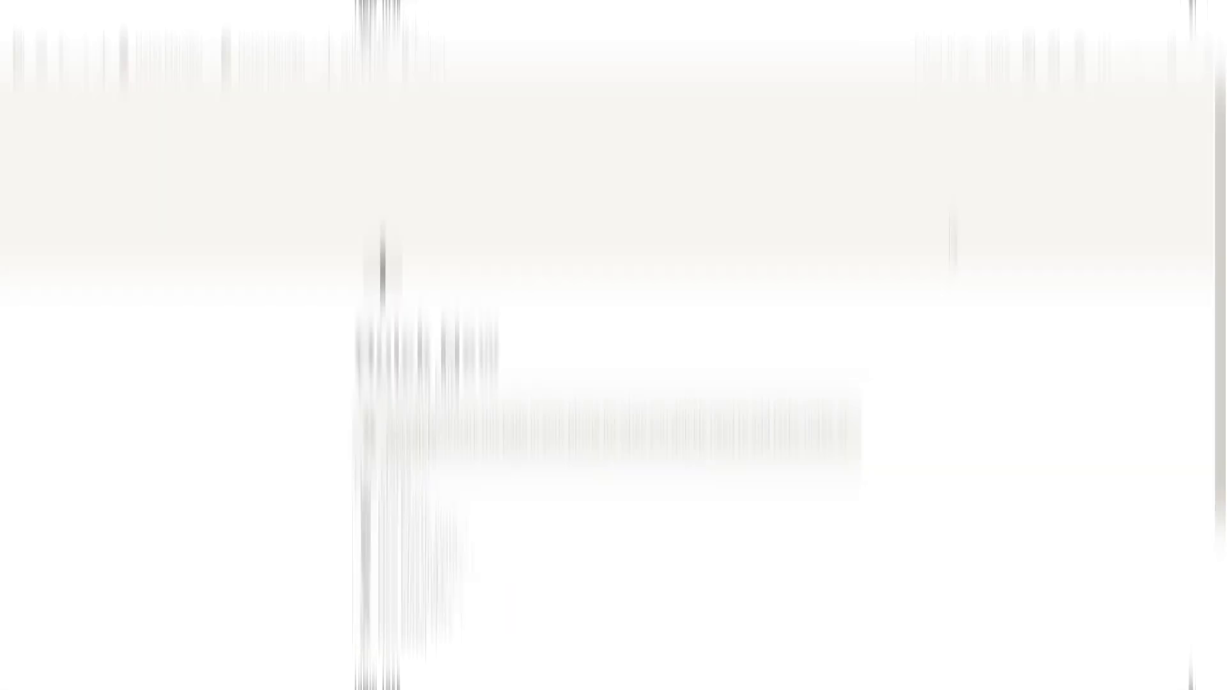
Paste the copied Planner header and Calendar block below the Custom Section on the Workspace page, without syncing them
{"action": "scroll", "coordinate": [649, 315], "scroll_direction": "down", "scroll_amount": 3}
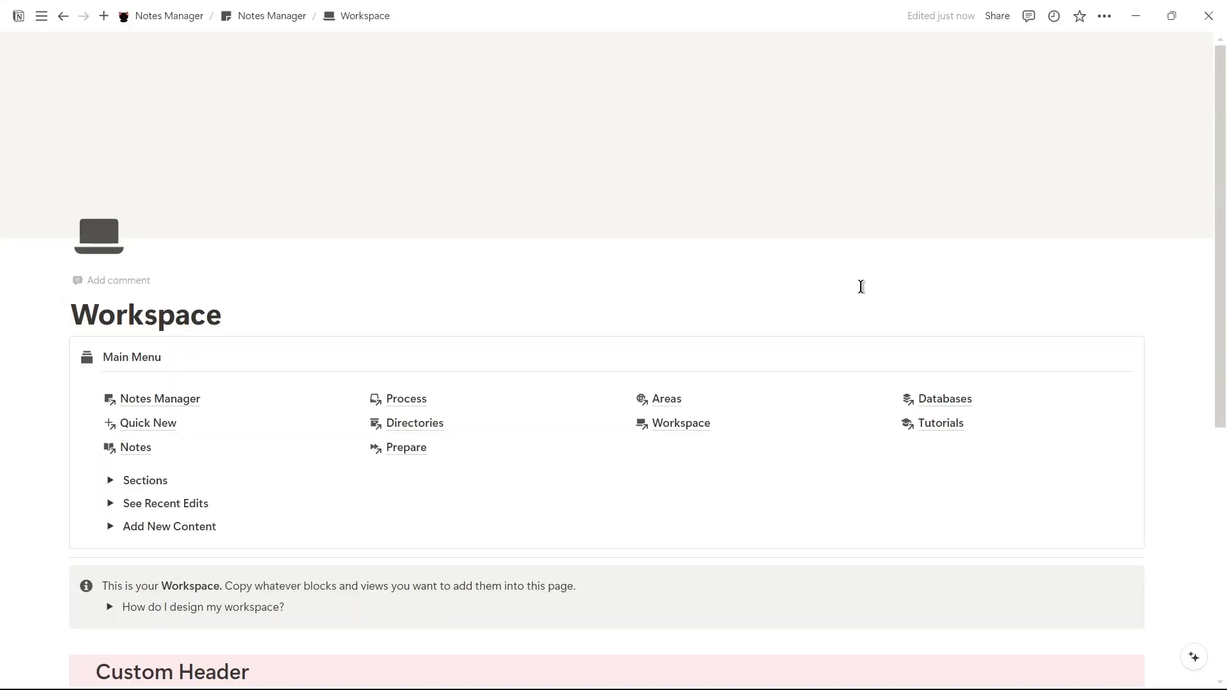
{"action": "scroll", "coordinate": [860, 285], "scroll_direction": "down", "scroll_amount": 6}
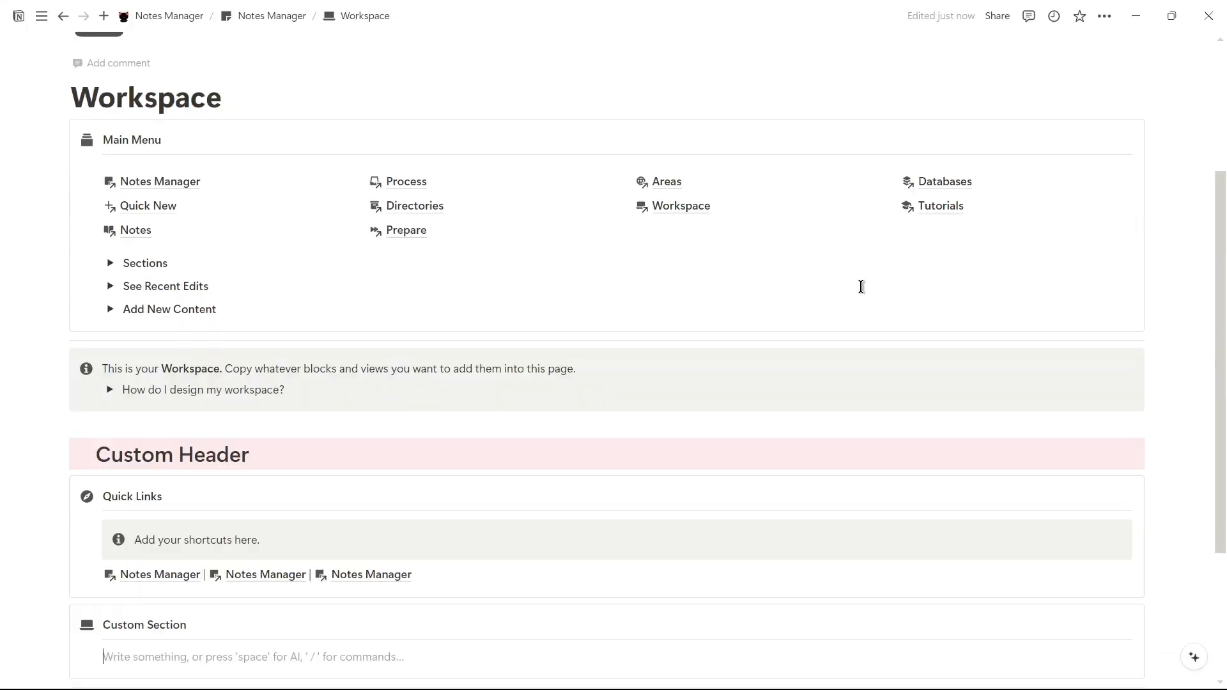
{"action": "left_click", "coordinate": [96, 490]}
{"action": "key", "text": "ctrl+v"}
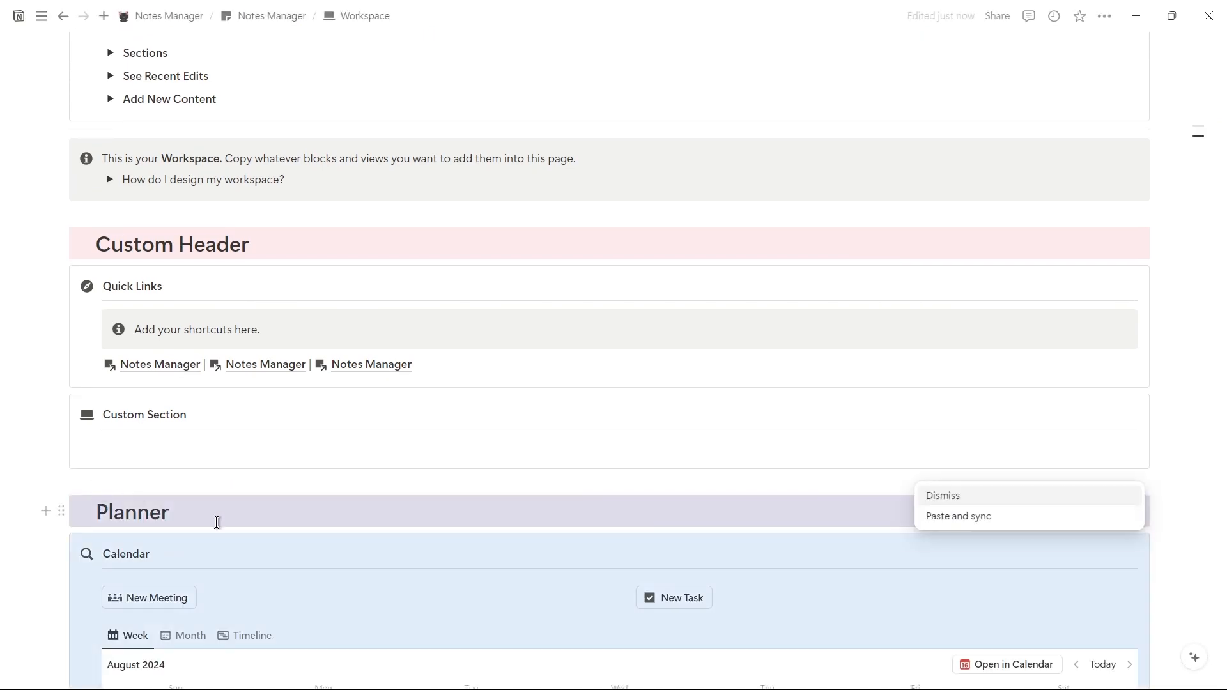
{"action": "left_click", "coordinate": [298, 498]}
View the Workspace page's Planner calendar in its Month and Timeline views
{"action": "scroll", "coordinate": [307, 499], "scroll_direction": "down", "scroll_amount": 6}
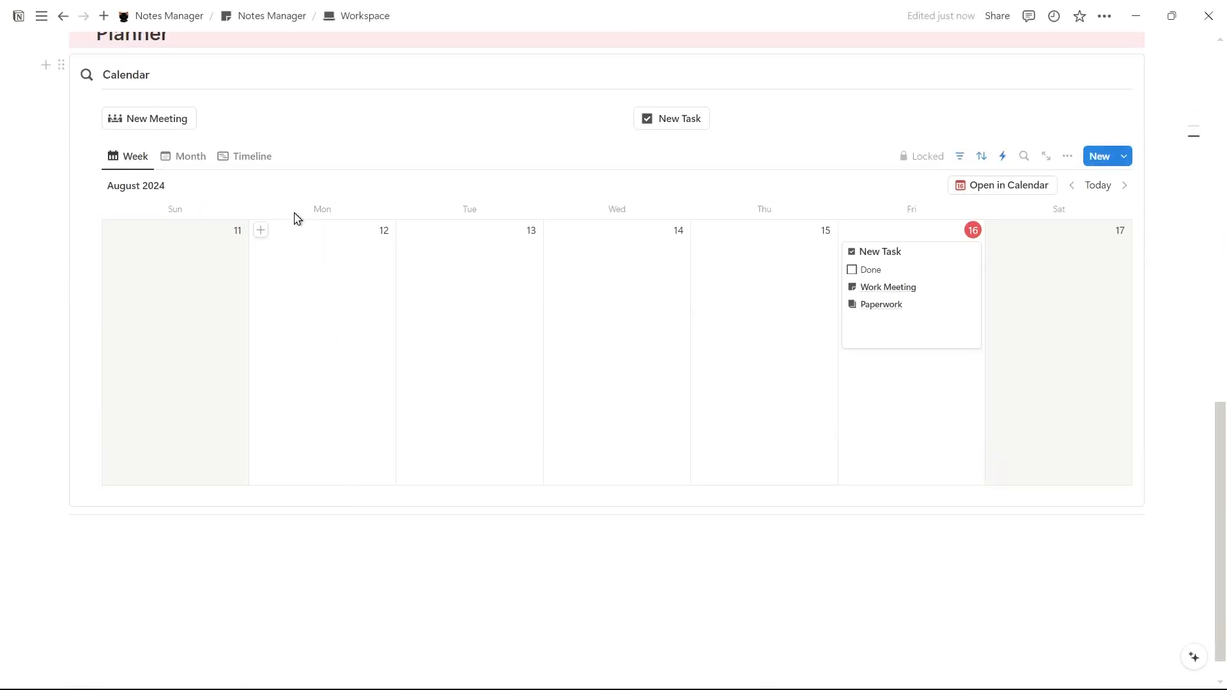
{"action": "left_click", "coordinate": [205, 167]}
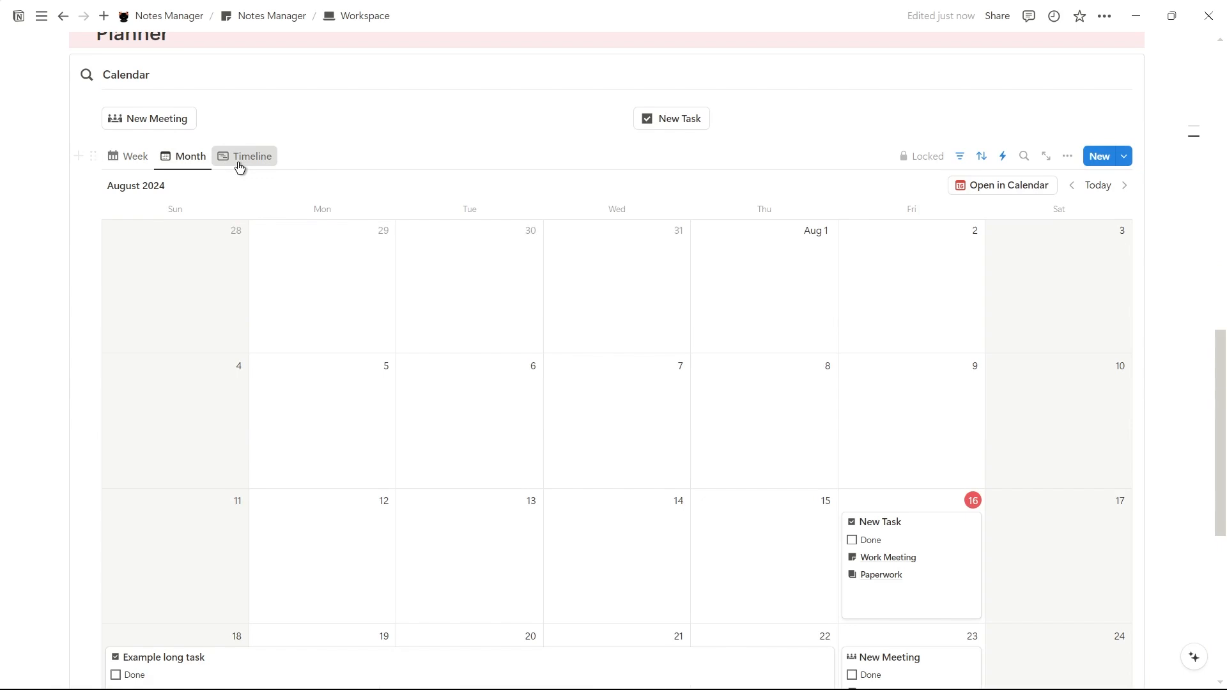
{"action": "left_click", "coordinate": [240, 165]}
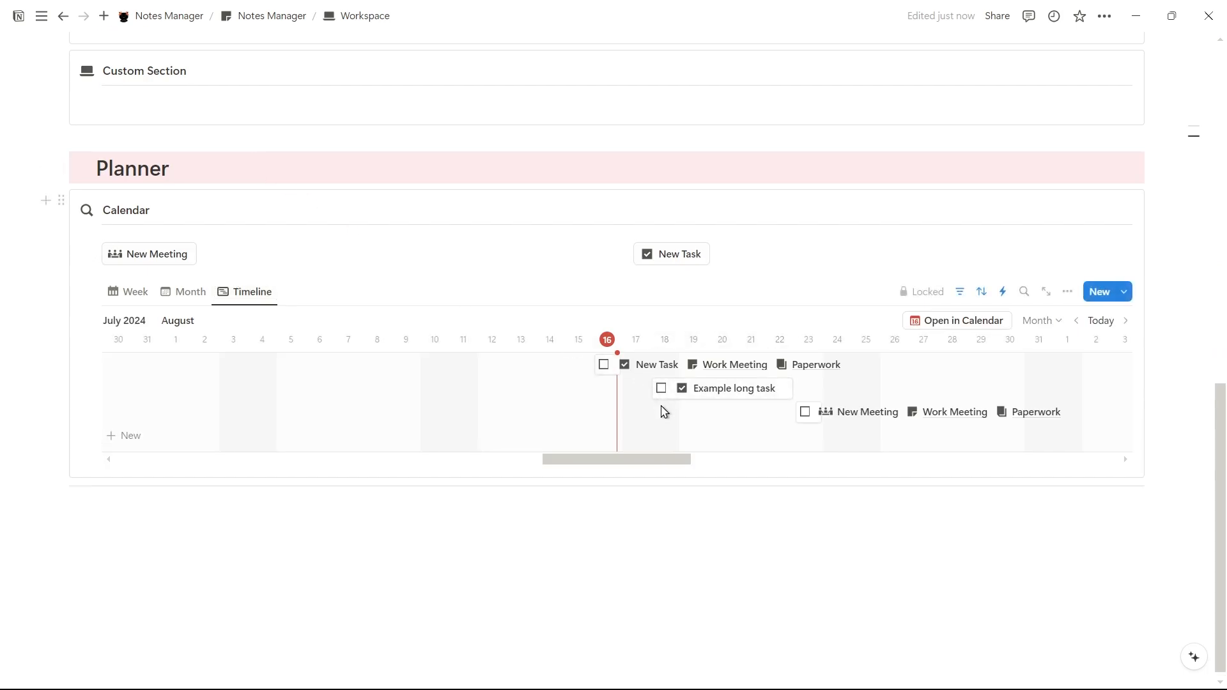